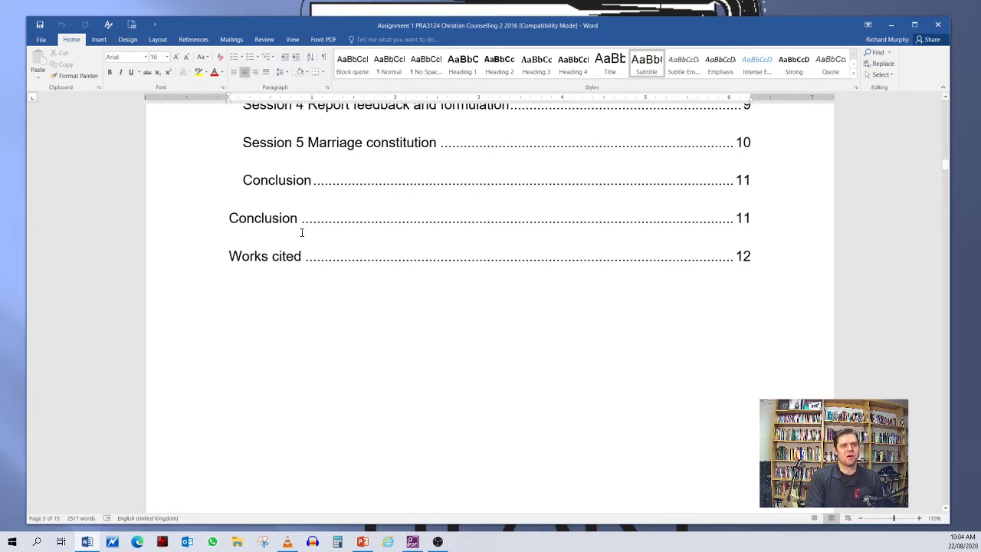
Look through the assignment from the end of the table of contents to the small-group sections under Question 1
scroll(301, 244, "down", 5)
scroll(306, 252, "down", 5)
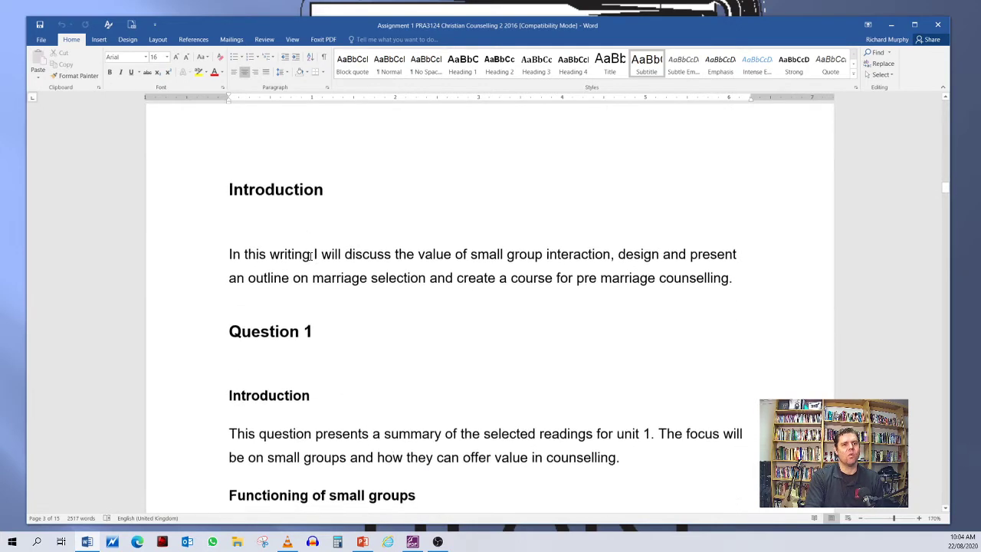
scroll(312, 254, "down", 2)
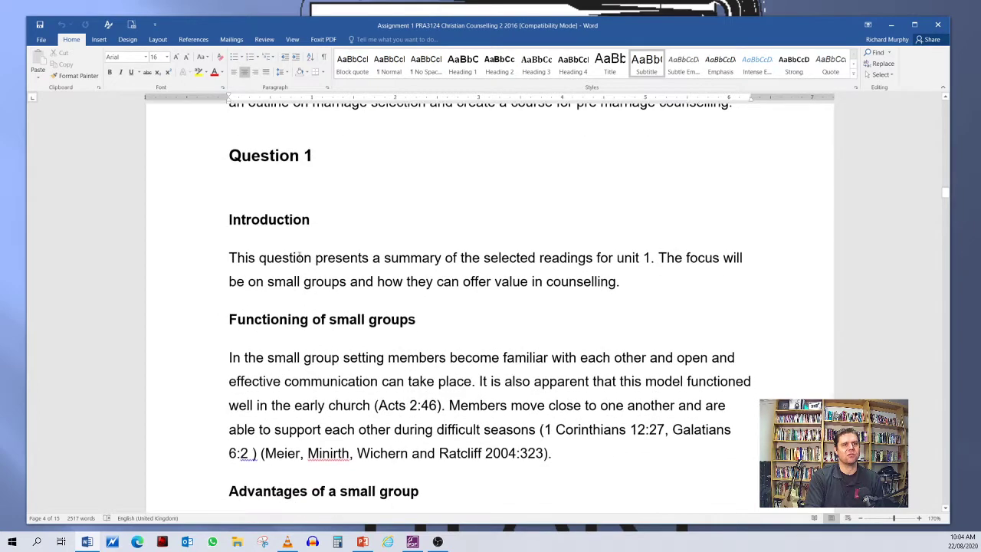
scroll(311, 255, "up", 2)
scroll(306, 257, "down", 2)
scroll(307, 257, "down", 4)
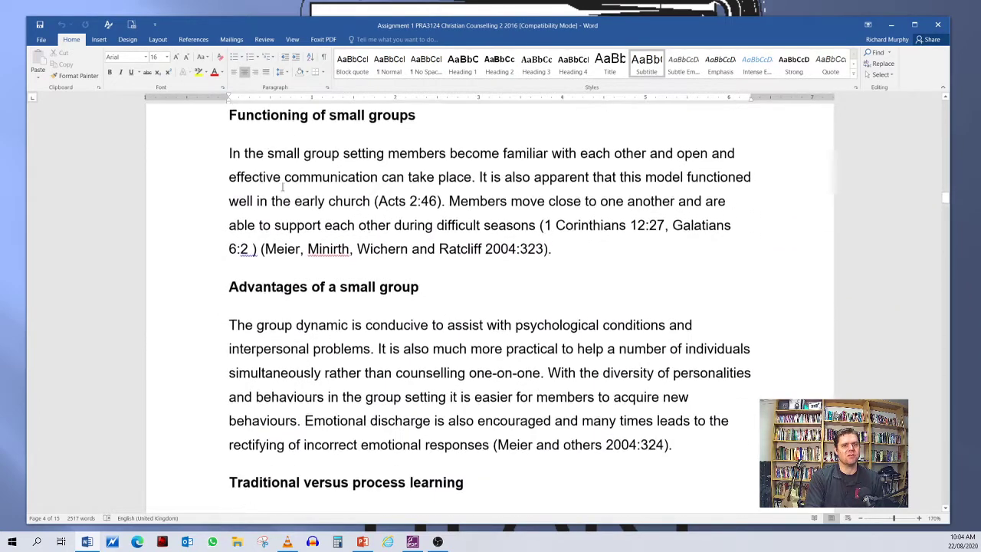
left_click(309, 177)
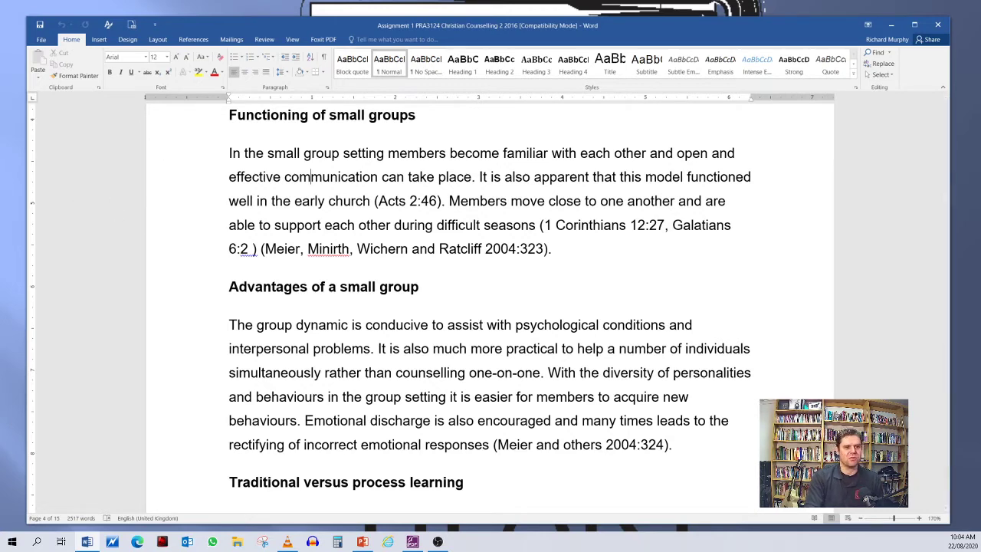
scroll(391, 196, "up", 3)
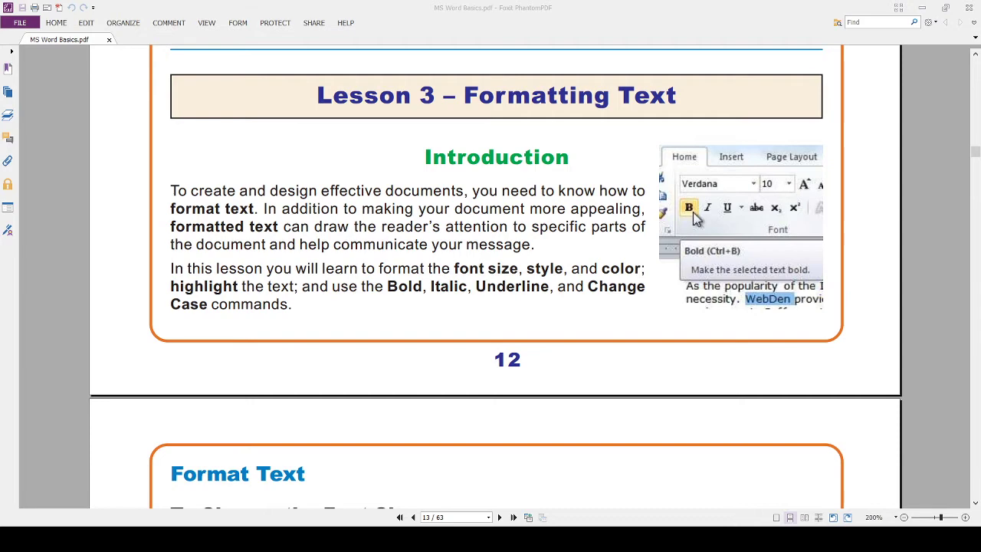
Read the Lesson 3 Format Text instructions on changing the font size and font in the MS Word Basics PDF in Foxit PhantomPDF
scroll(459, 280, "down", 5)
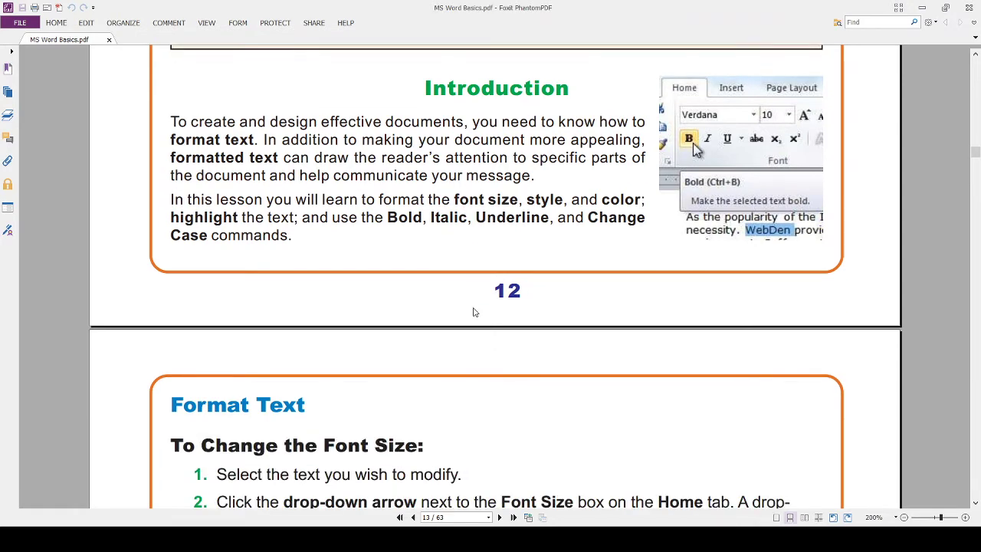
scroll(321, 290, "down", 1)
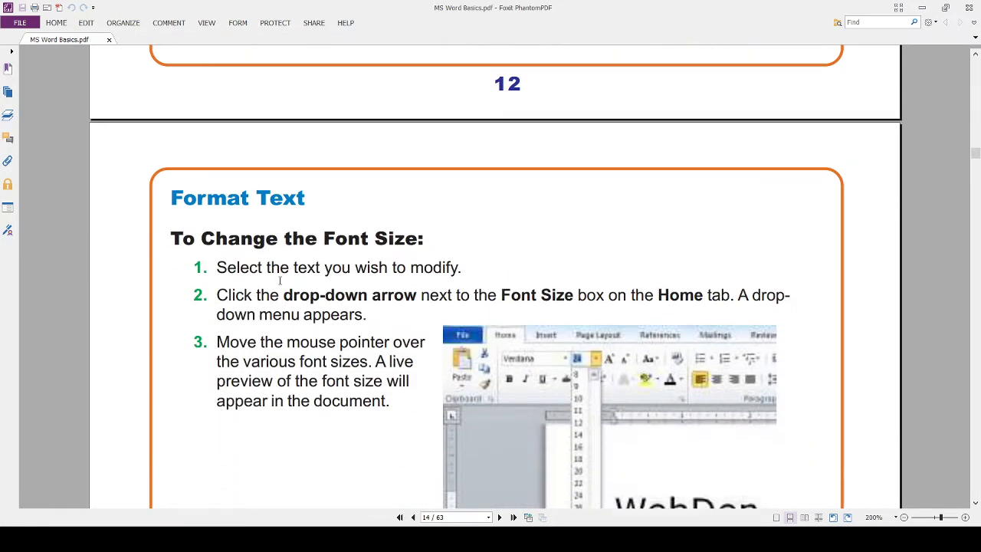
scroll(302, 246, "down", 1)
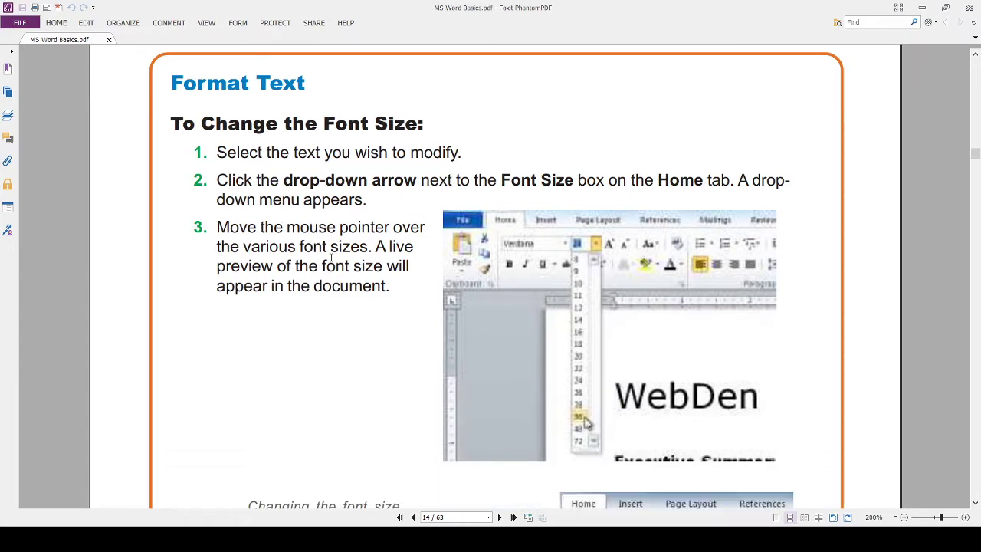
scroll(331, 261, "up", 4)
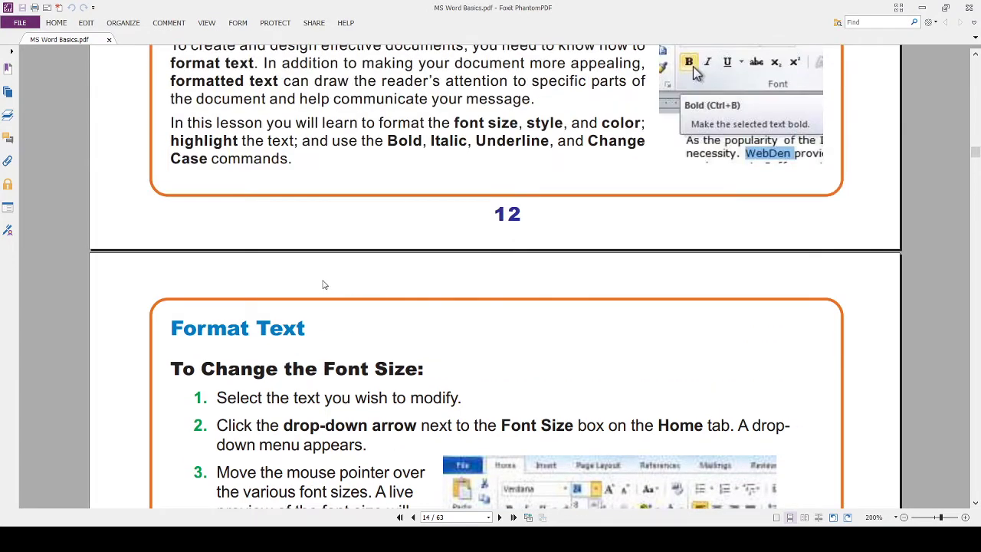
scroll(359, 361, "up", 2)
scroll(368, 359, "down", 4)
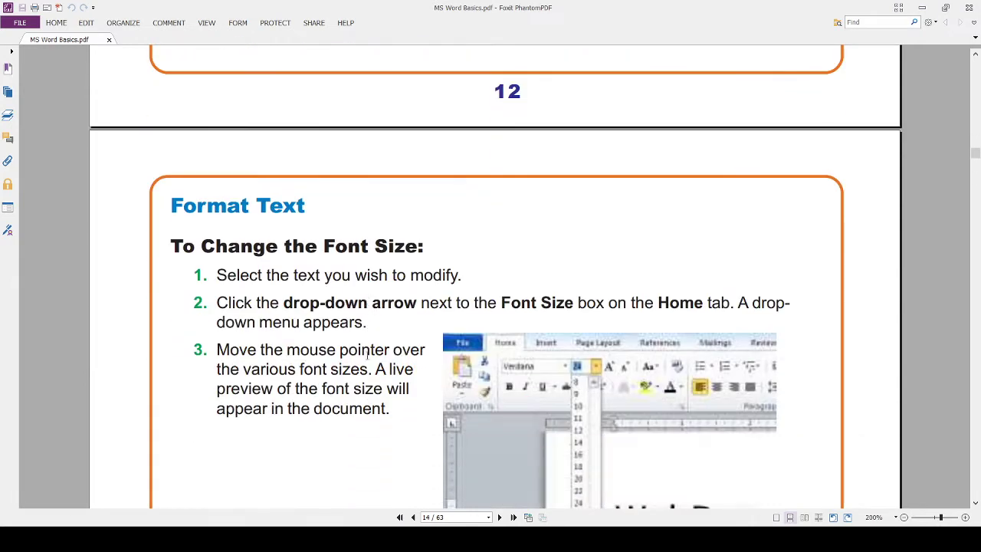
scroll(367, 352, "down", 6)
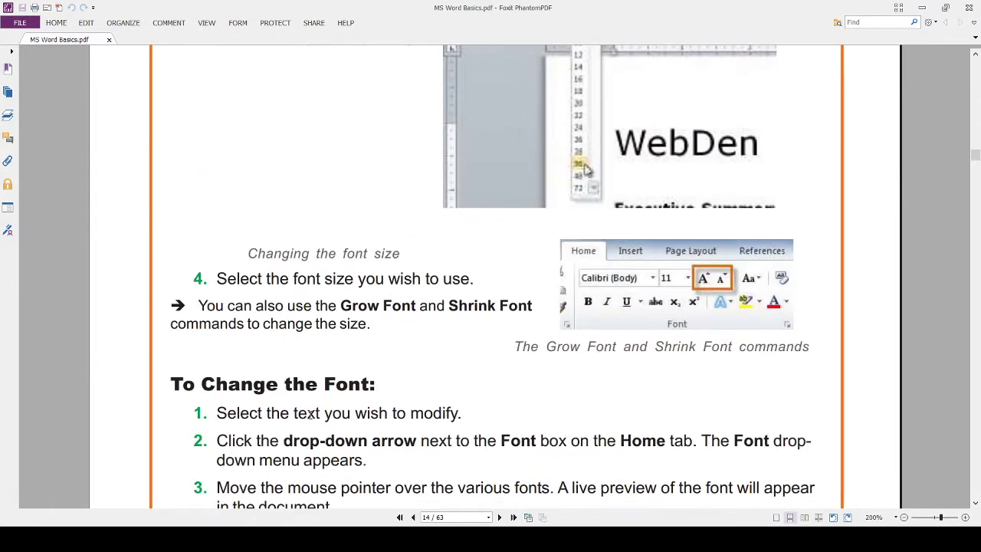
scroll(335, 410, "up", 6)
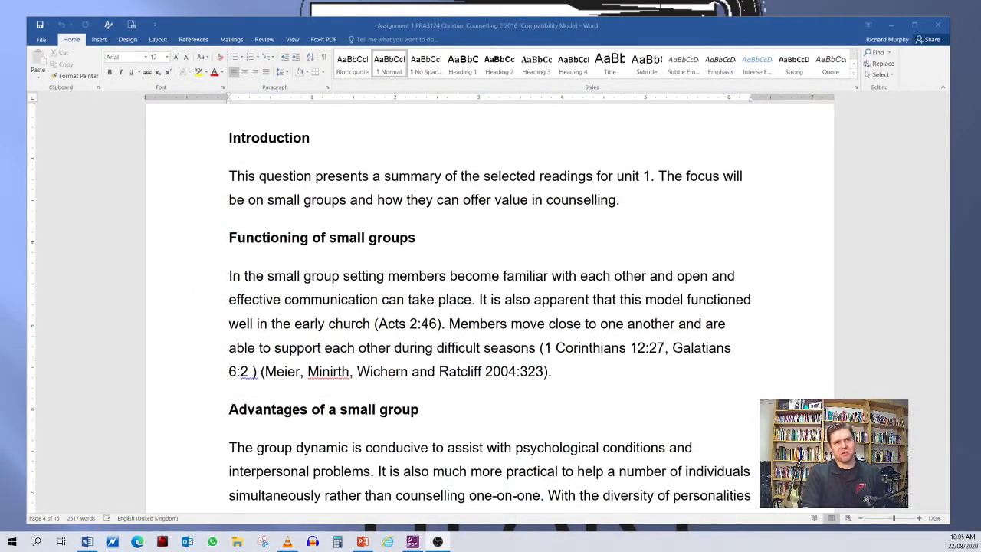
Switch back to the Word assignment and check the font formatting of the "Question 1" heading
left_click(270, 181)
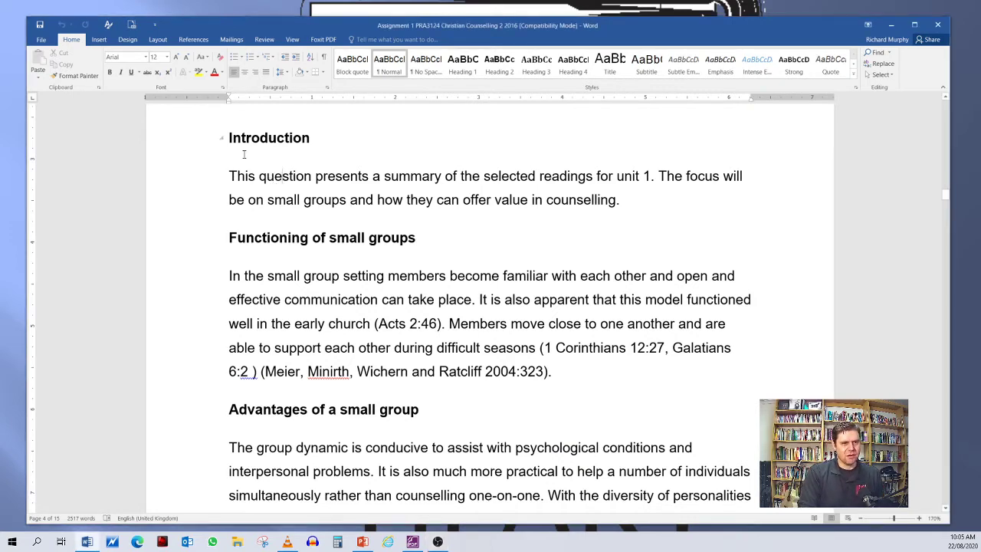
scroll(268, 207, "up", 1)
scroll(272, 222, "up", 1)
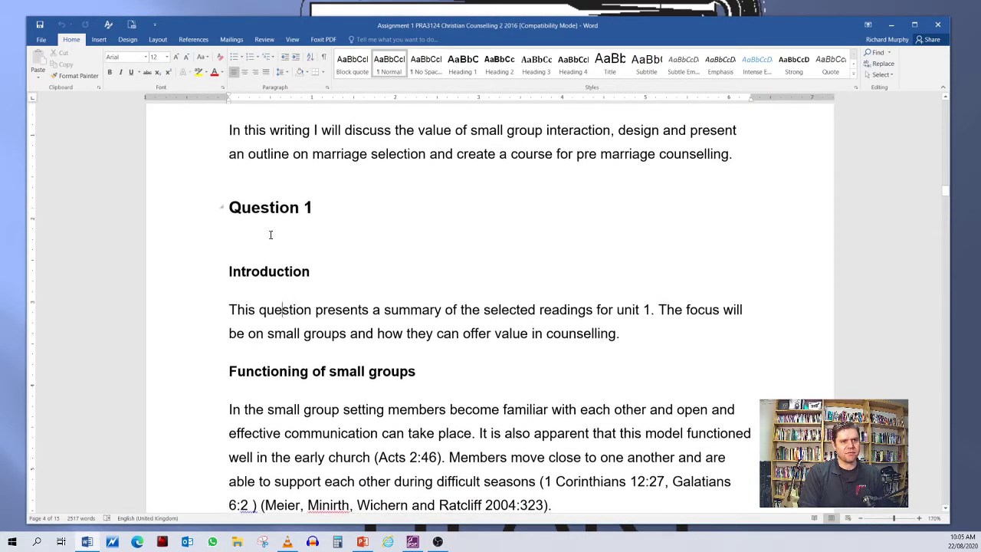
scroll(264, 236, "up", 1)
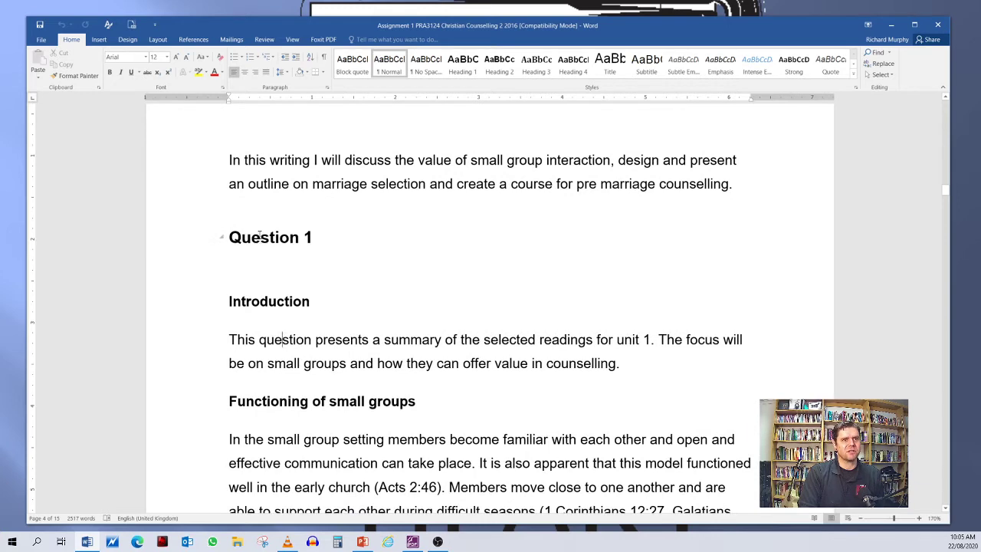
left_click(261, 237)
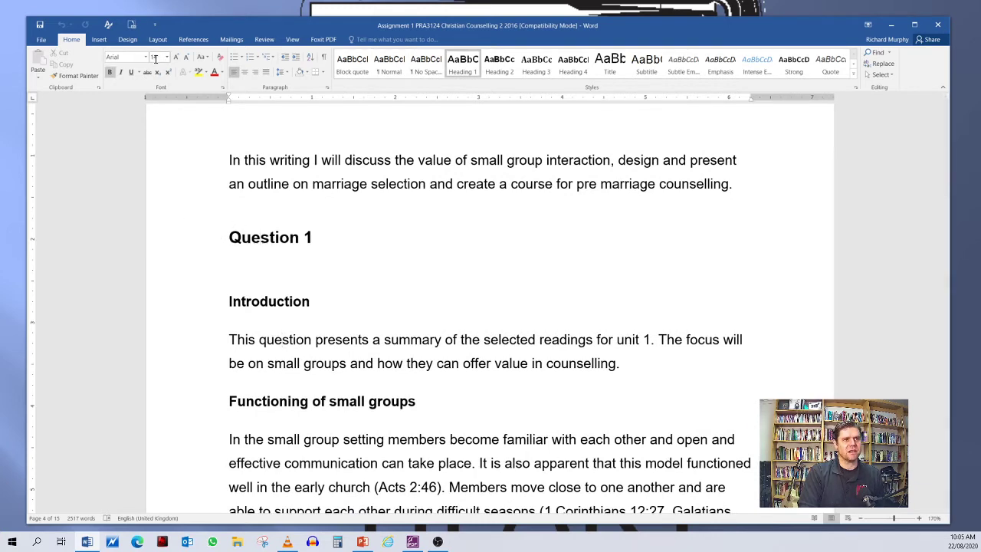
Select the whole "Question 1" heading, remove its bold formatting and reapply it
left_click(224, 237)
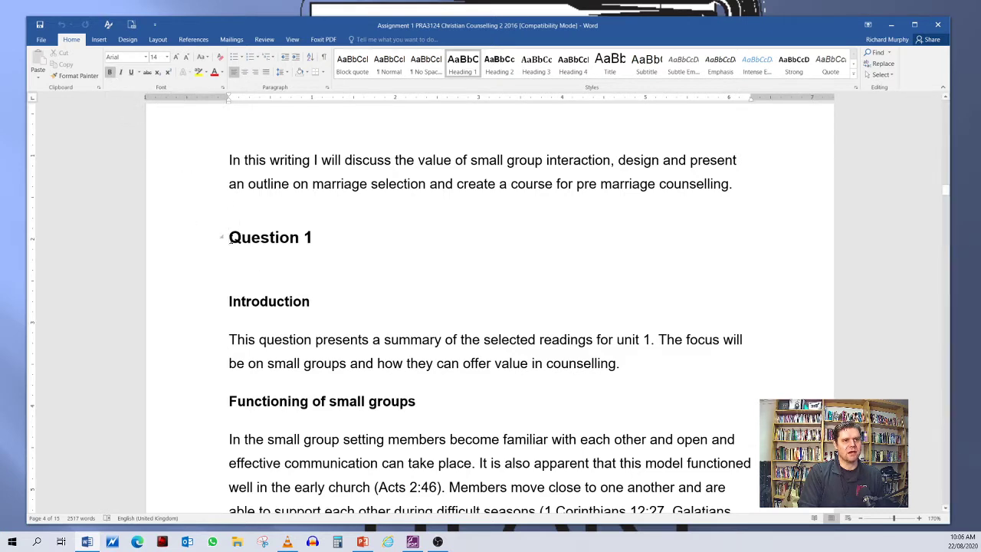
left_click_drag(229, 239, 312, 243)
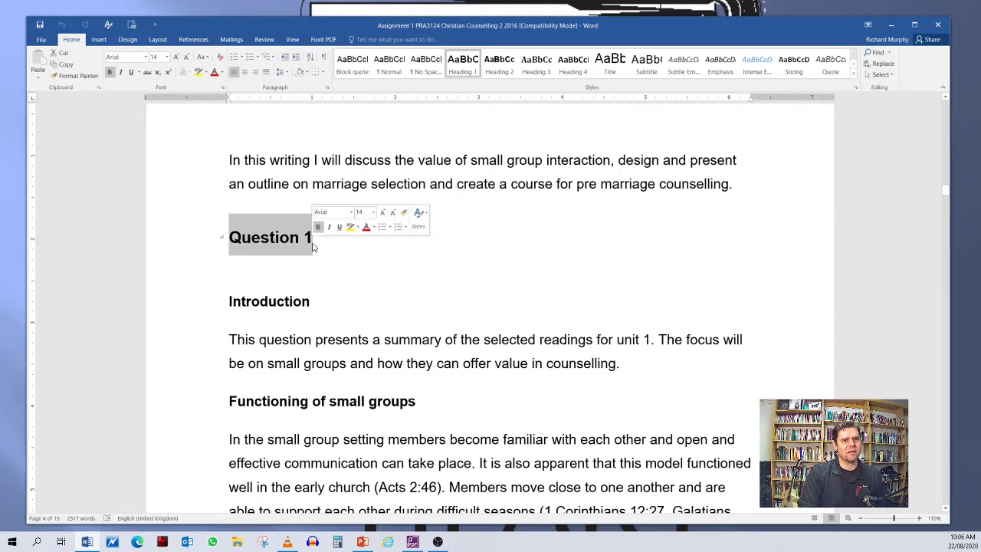
left_click(236, 250)
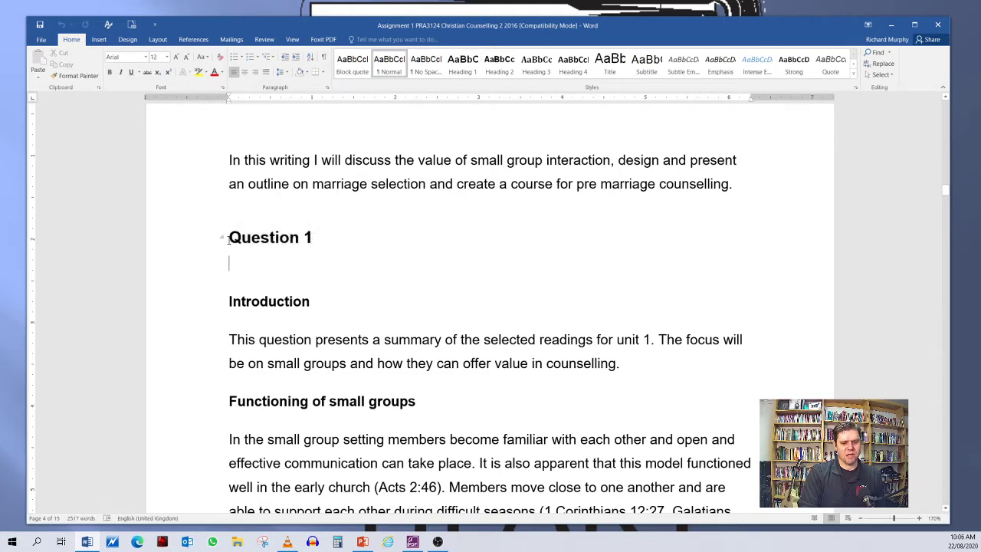
left_click_drag(229, 240, 312, 249)
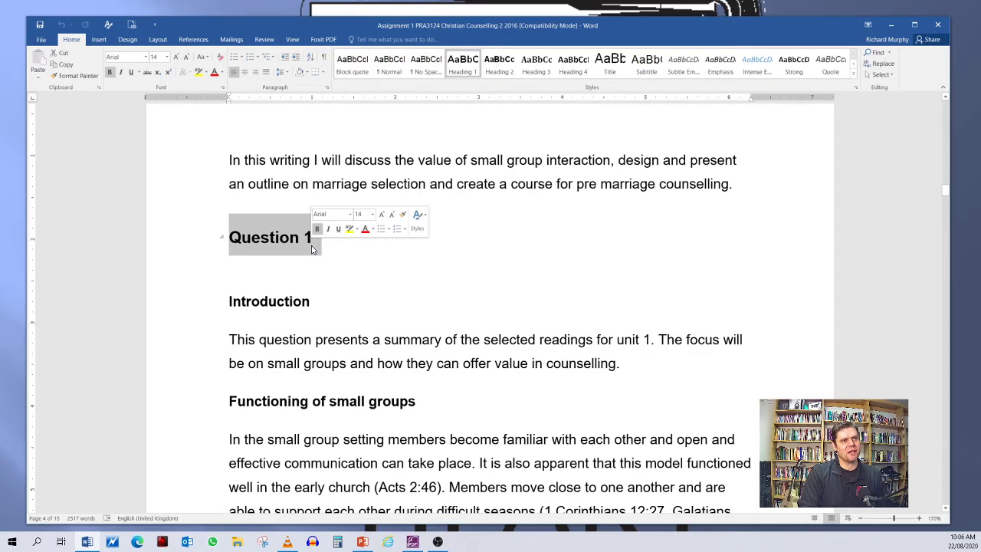
left_click(111, 73)
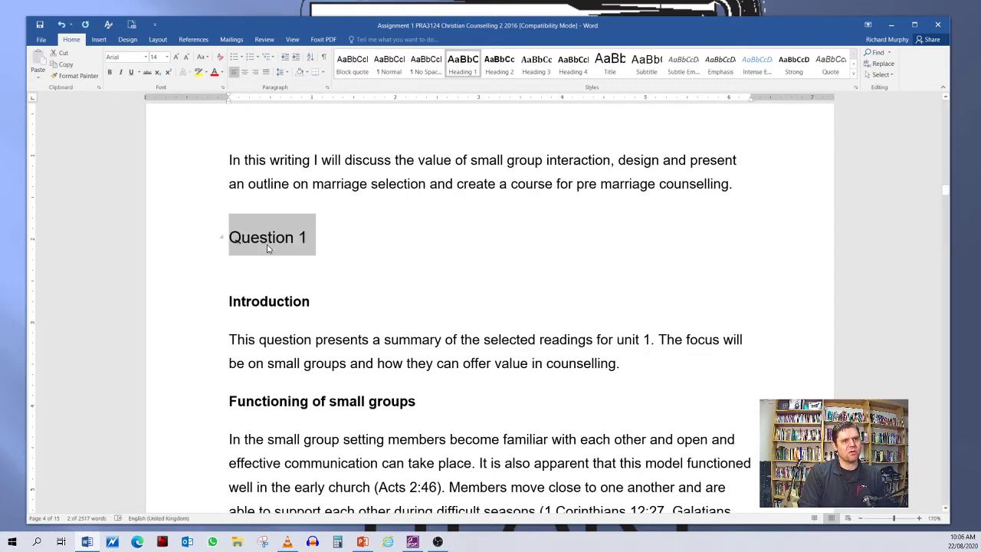
left_click(111, 73)
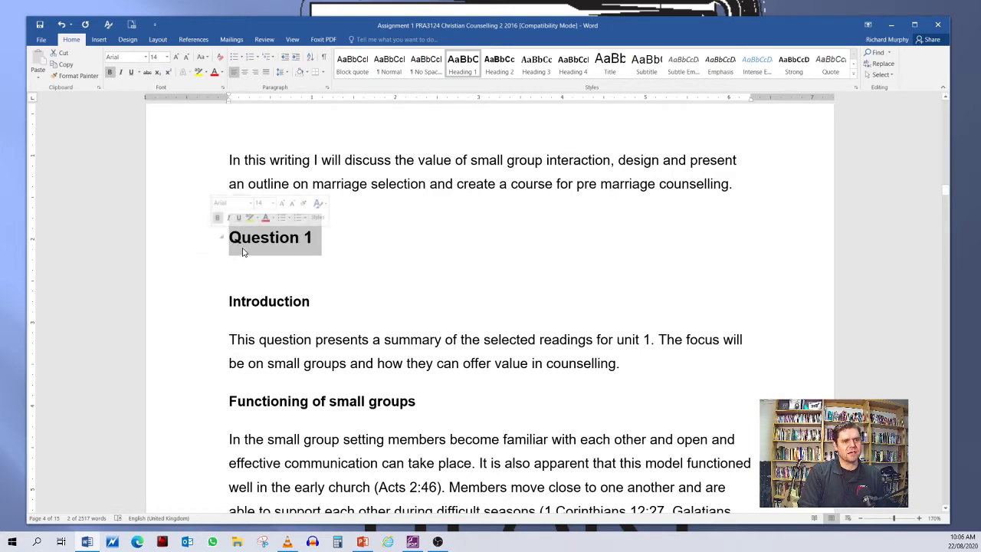
Enlarge the selected "Question 1" heading to font size 72, followed by size 200
left_click(167, 57)
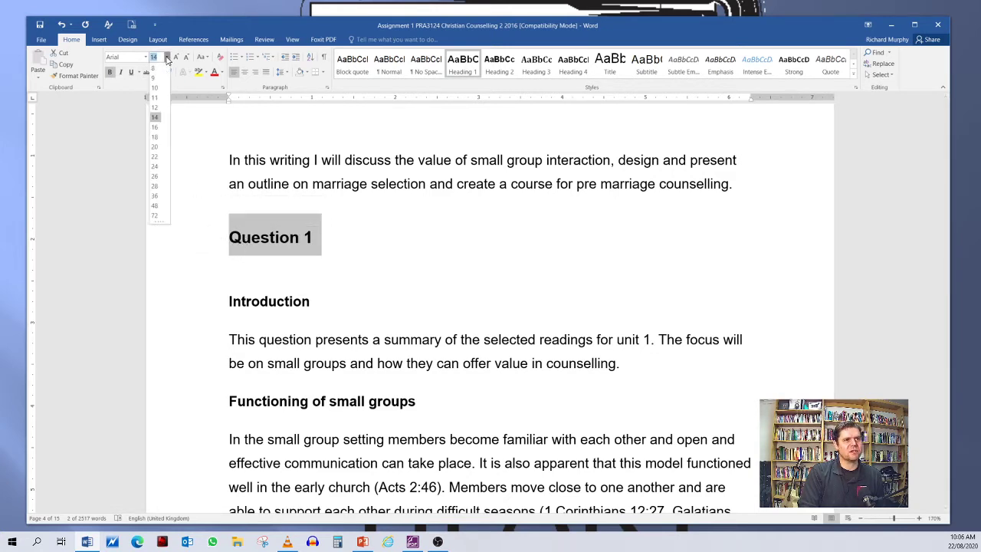
left_click(155, 216)
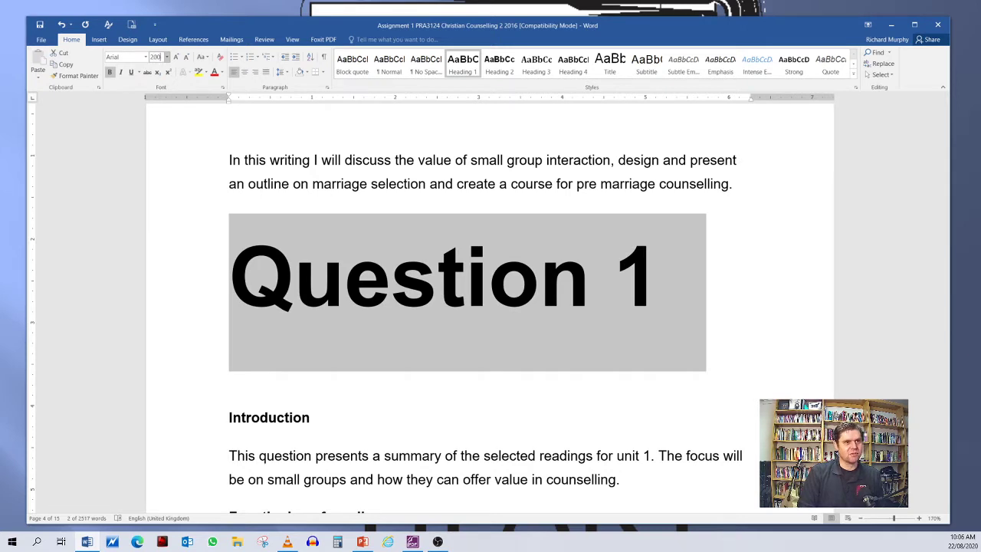
key("Return")
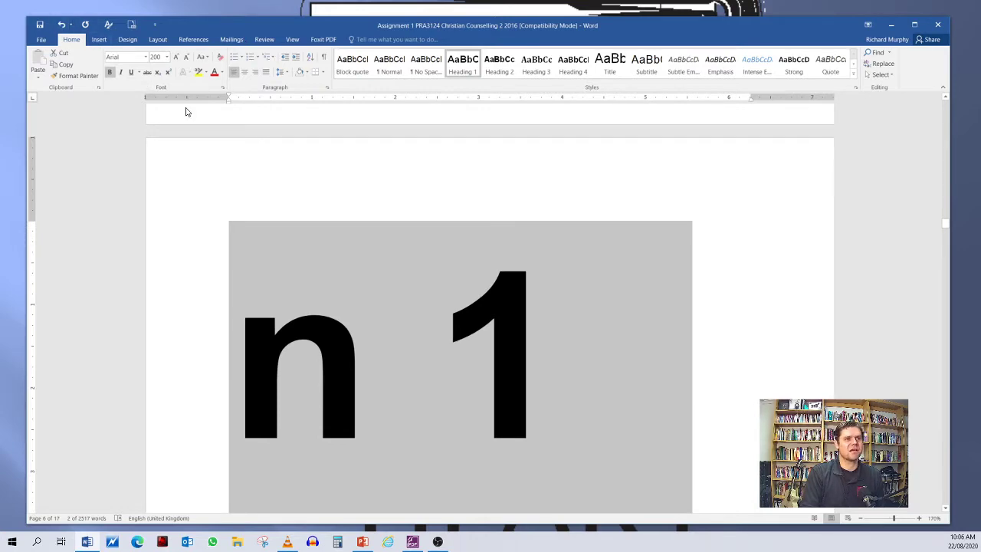
Undo the font size and bold changes made to the "Question 1" heading
key("ctrl+z")
key("ctrl+z")
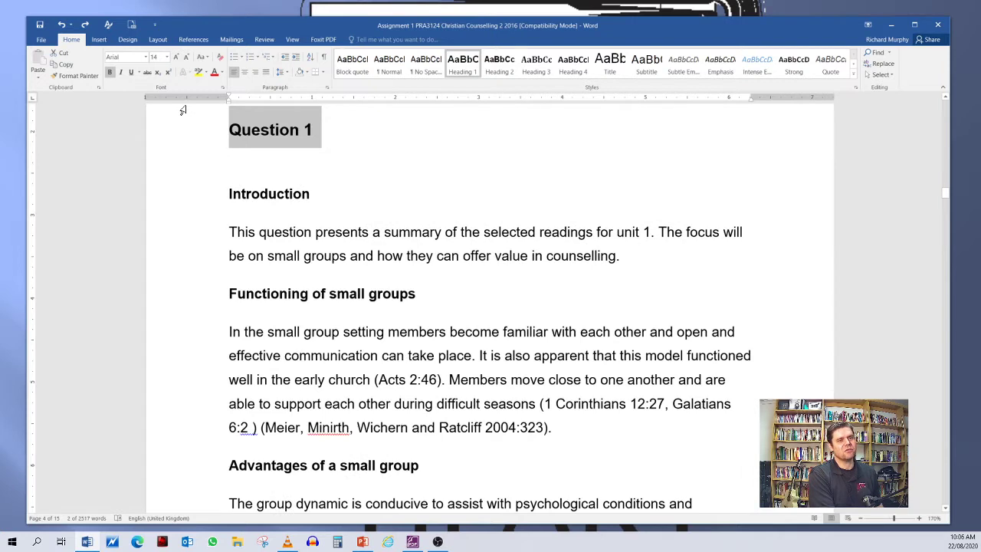
key("ctrl+z")
key("ctrl+b")
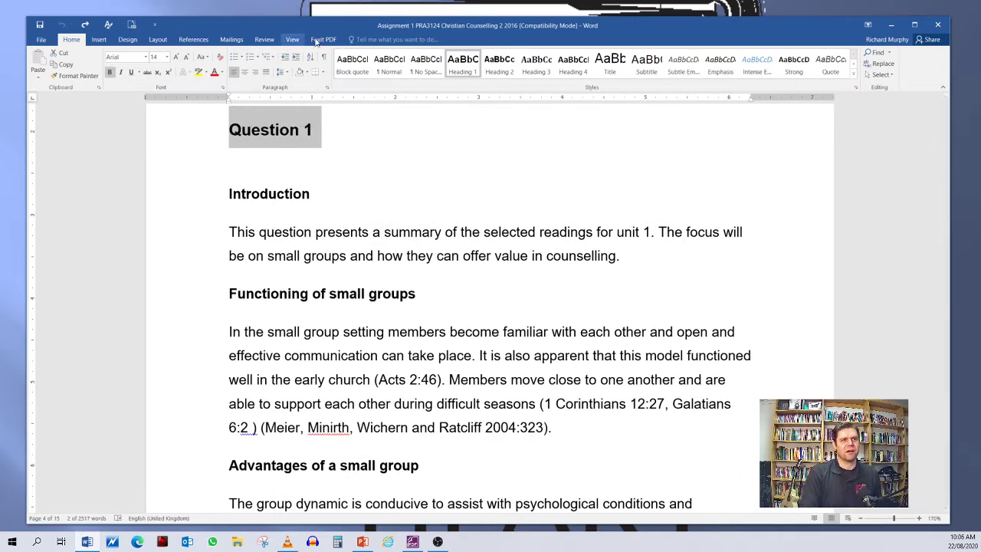
Check the formatting of the "Introduction" subheading under Question 1 against the surrounding headings
left_click(304, 167)
scroll(303, 169, "up", 2)
scroll(310, 230, "down", 1)
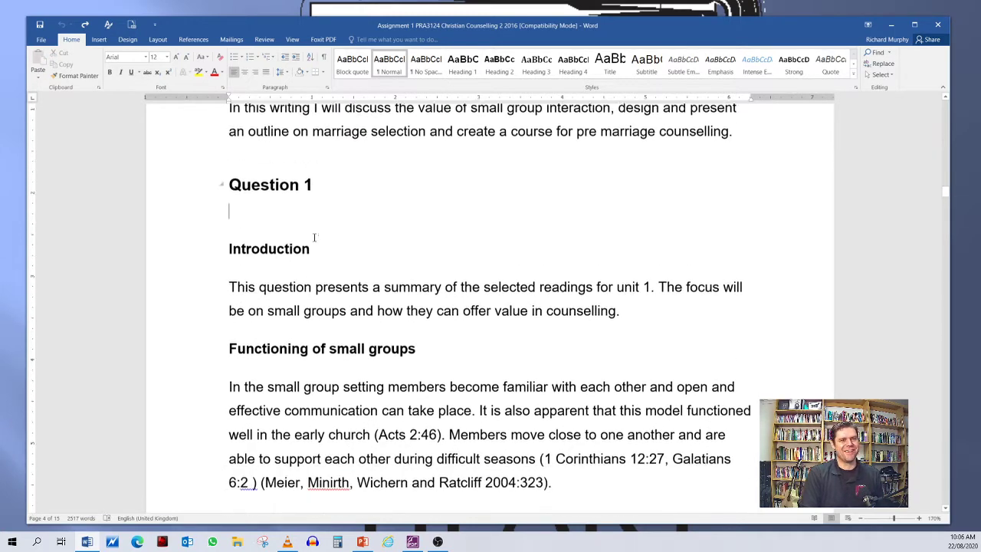
scroll(307, 233, "up", 1)
scroll(305, 234, "down", 3)
scroll(306, 235, "down", 1)
scroll(299, 235, "up", 3)
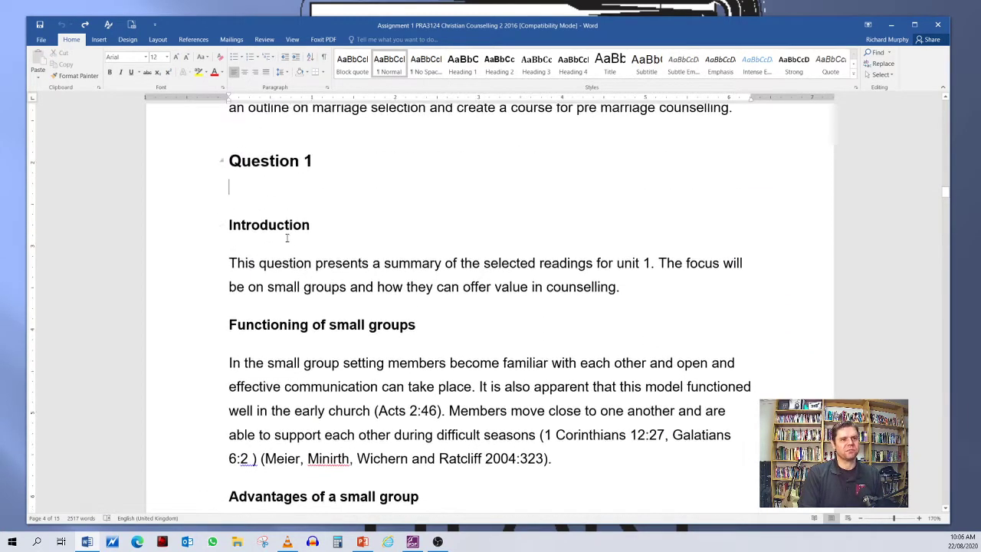
left_click(277, 226)
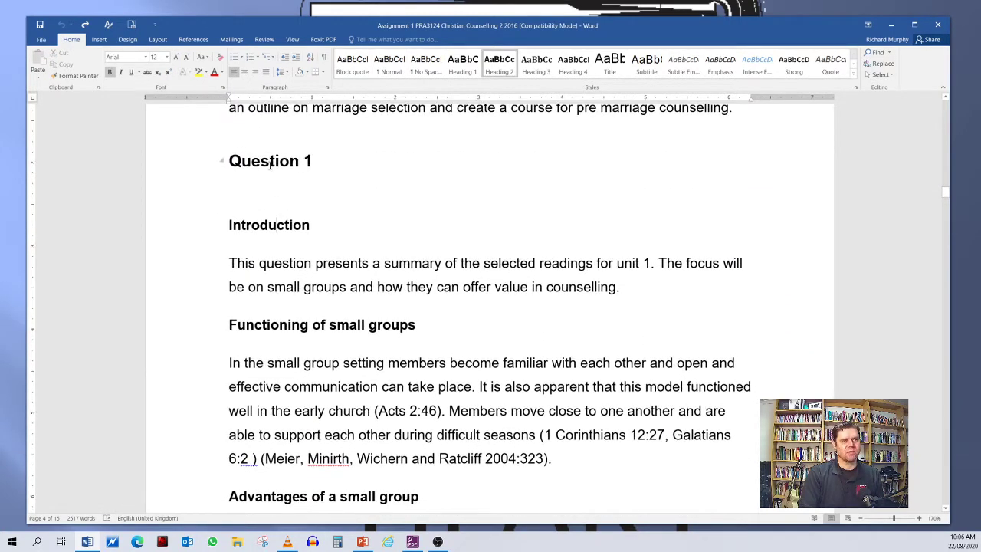
scroll(307, 184, "up", 2)
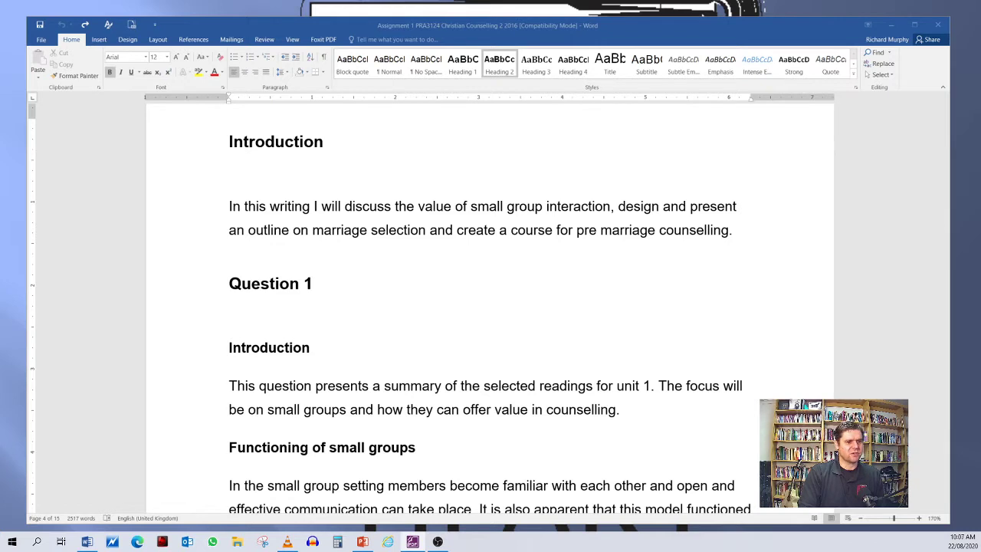
Select the words "will discuss" in the opening Introduction paragraph and view the available font sizes
left_click(314, 212)
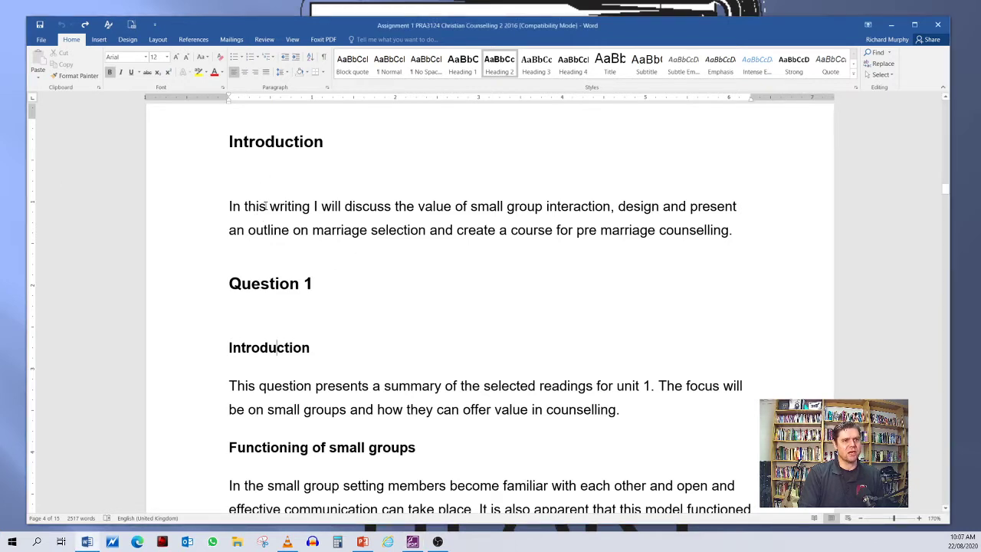
left_click_drag(343, 208, 375, 216)
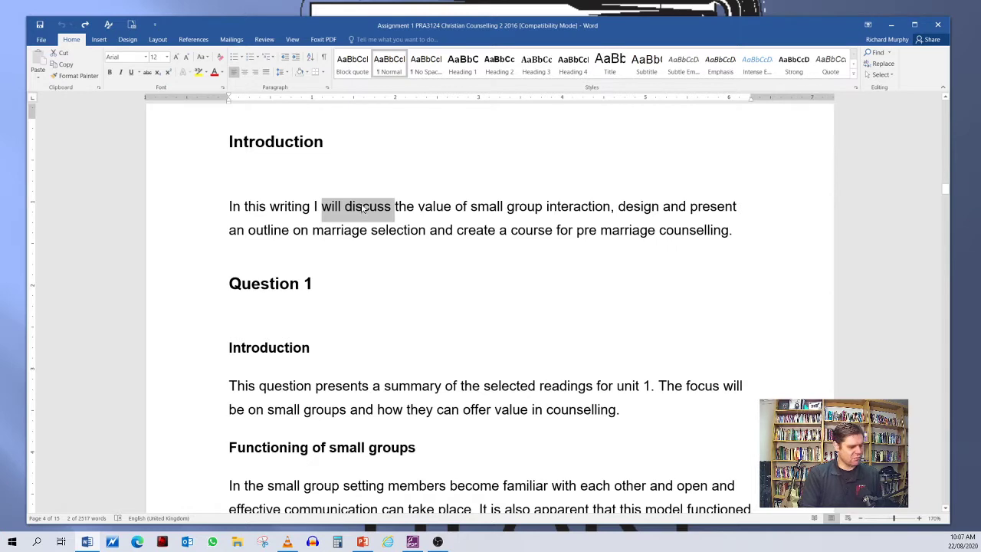
left_click(332, 232)
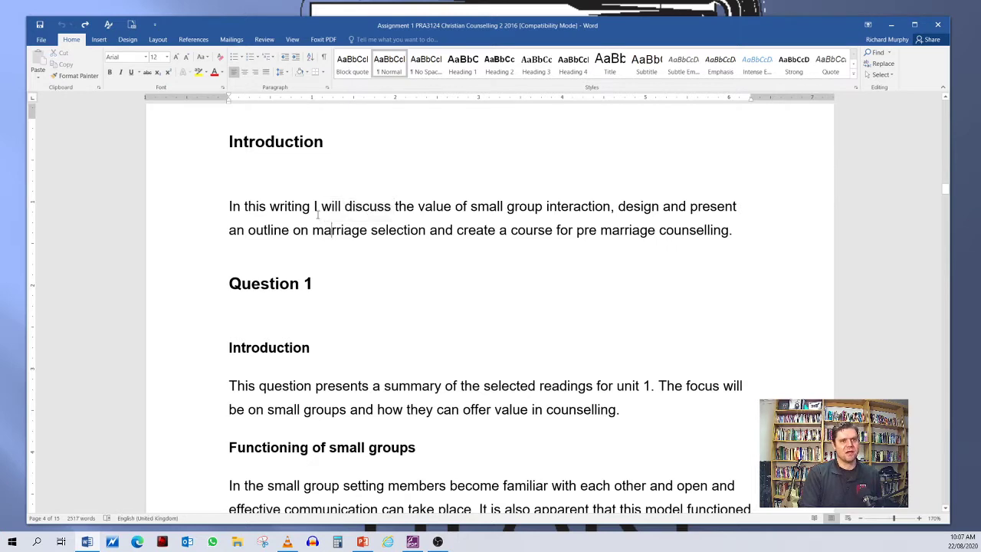
left_click_drag(323, 206, 393, 208)
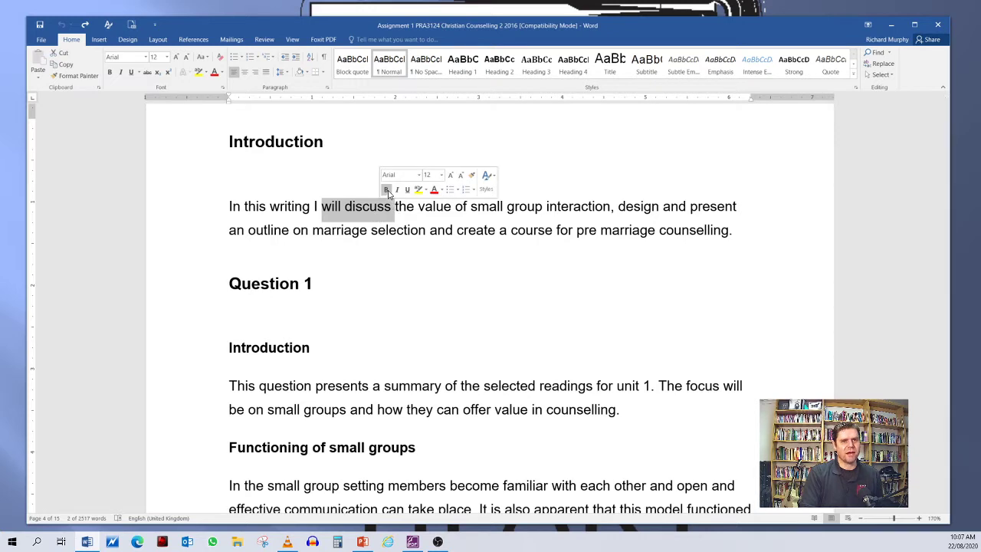
left_click(443, 179)
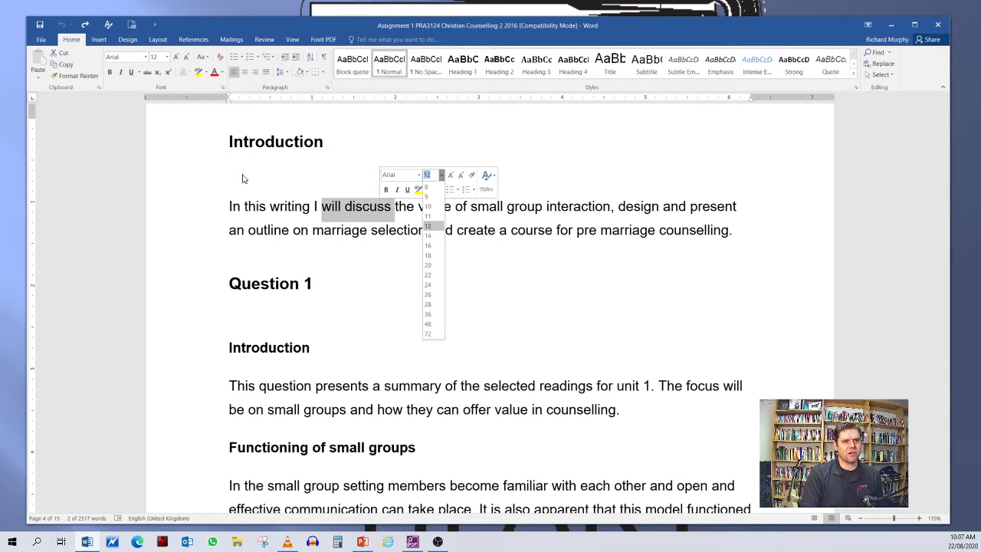
left_click(322, 215)
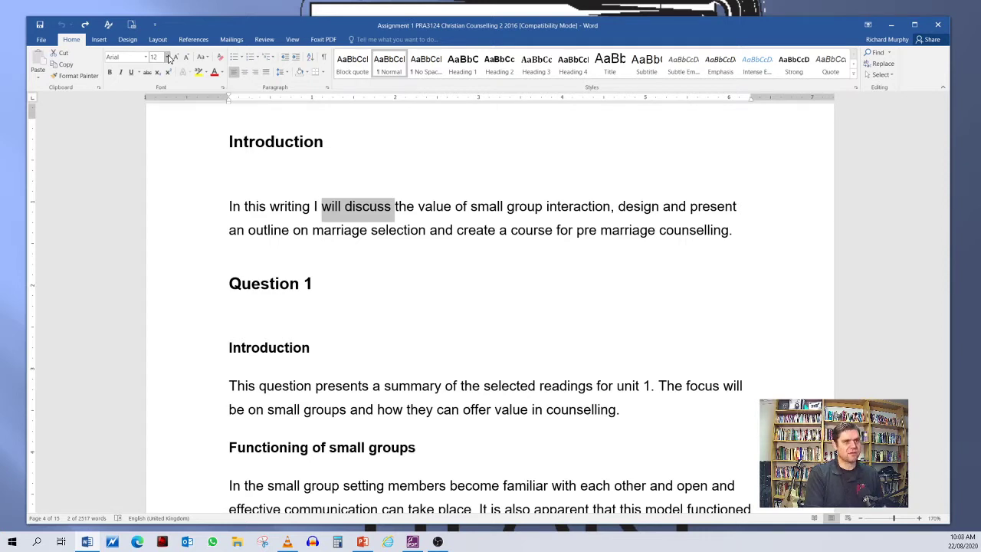
Open the font settings for the selected words and preview Antique Olive Roman, Yu Gothic UI, Yu Gothic UI Semibold and Yu Gothic Medium
key("ctrl+shift+p")
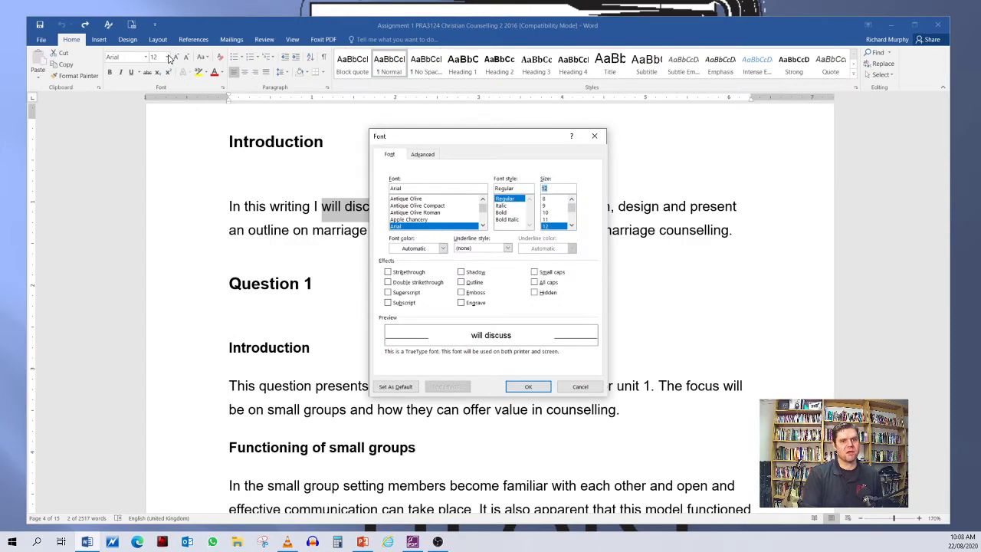
left_click_drag(486, 140, 464, 74)
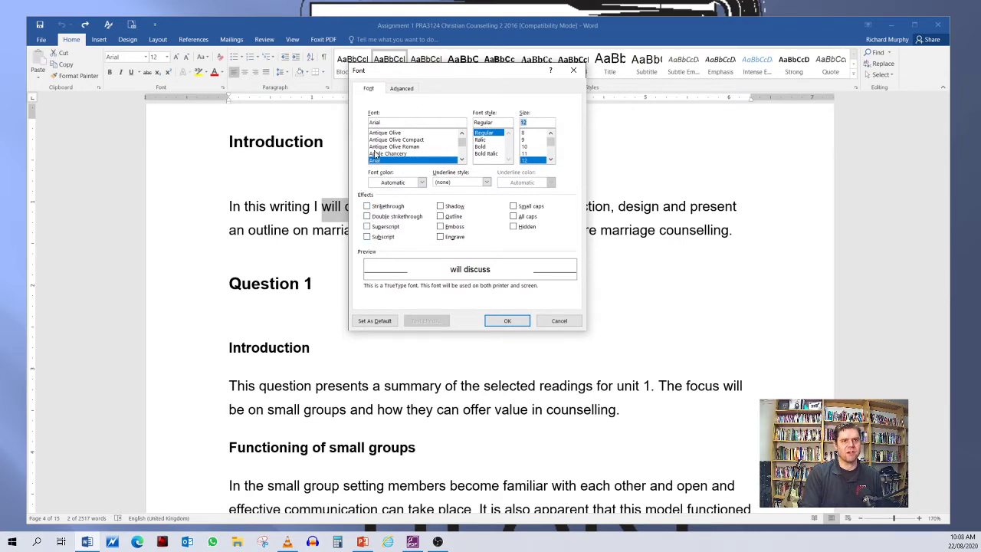
left_click(389, 148)
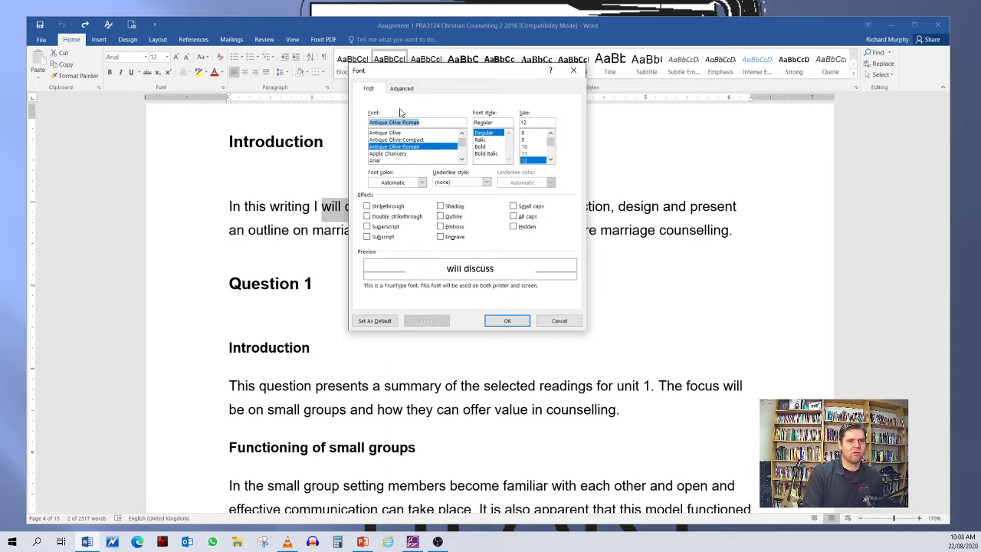
left_click_drag(462, 140, 463, 152)
left_click(404, 146)
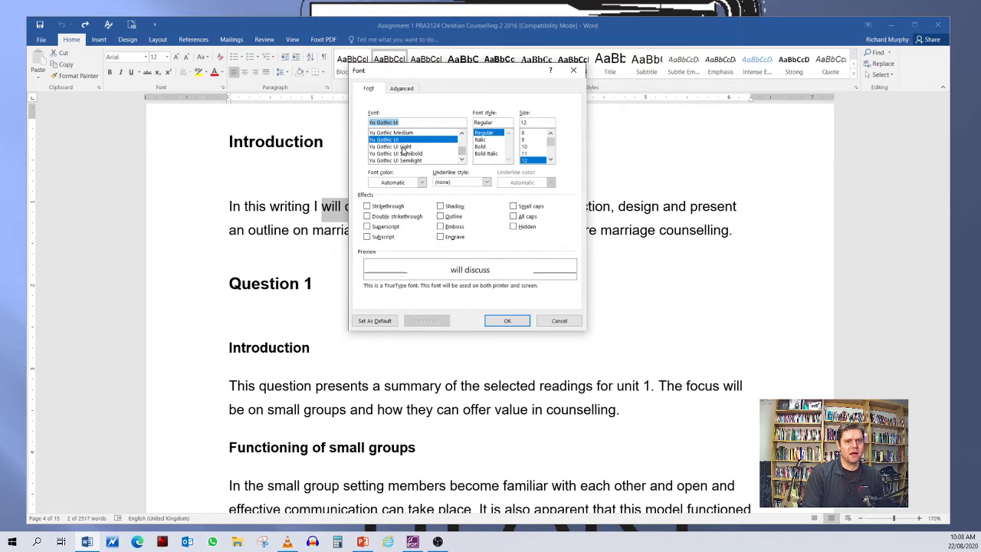
left_click(404, 153)
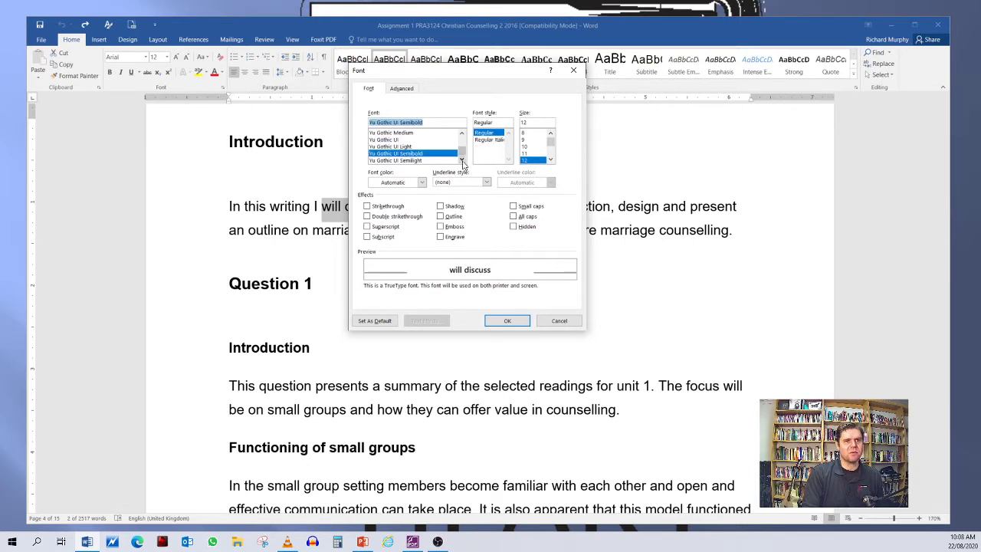
left_click(393, 134)
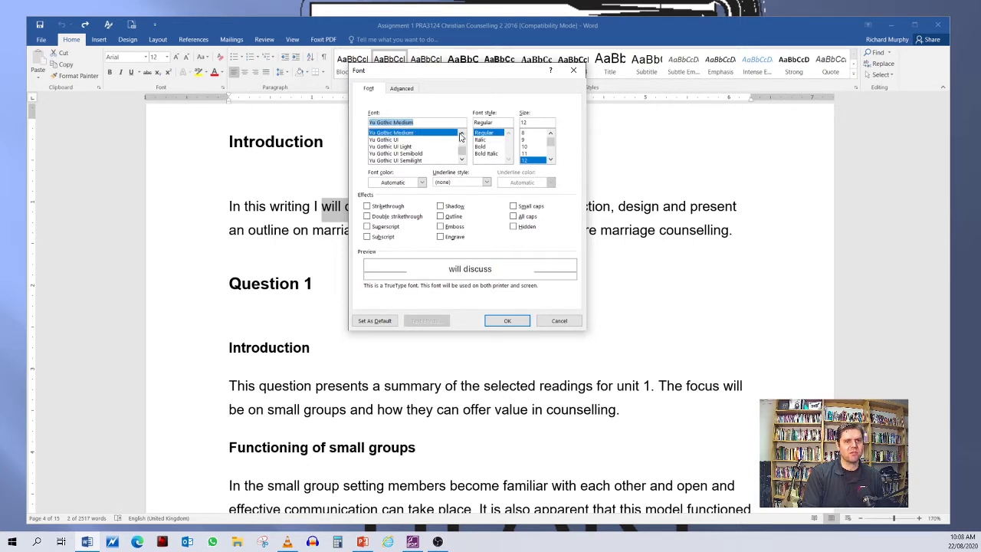
Preview the selected words in Viner Hand ITC, University Roman LET and TypoUpright BT
scroll(460, 136, "up", 5)
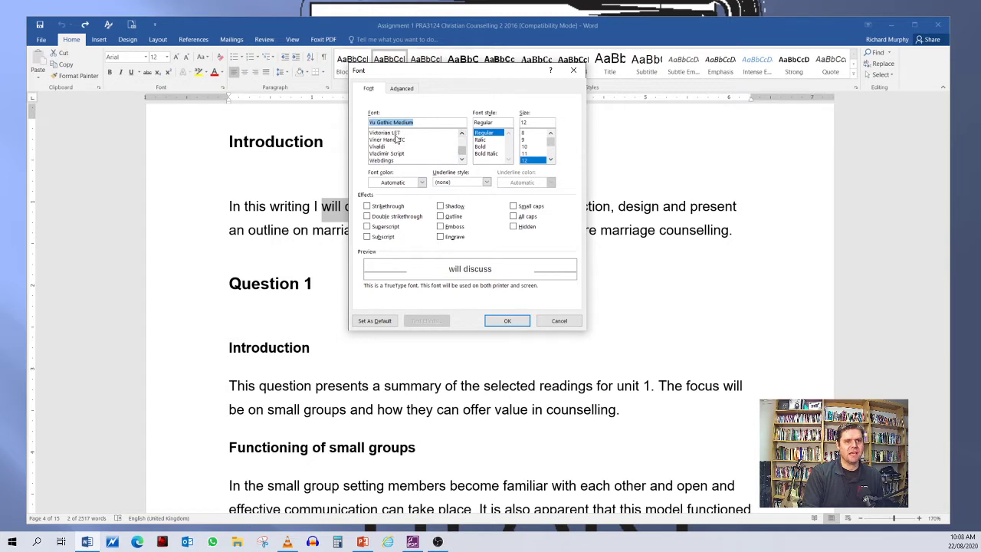
left_click(396, 139)
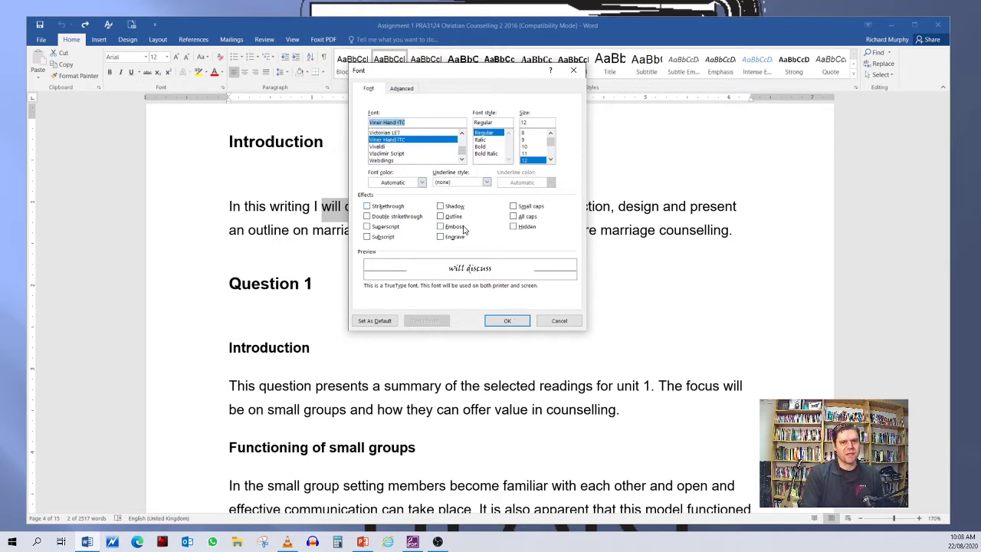
left_click(462, 134)
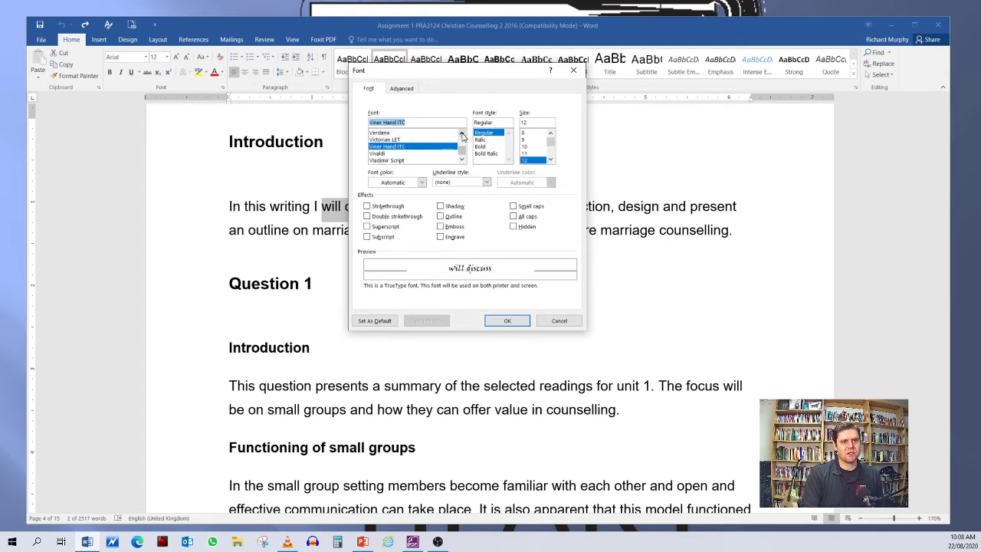
left_click(462, 134)
left_click(462, 134)
left_click(392, 147)
left_click(410, 140)
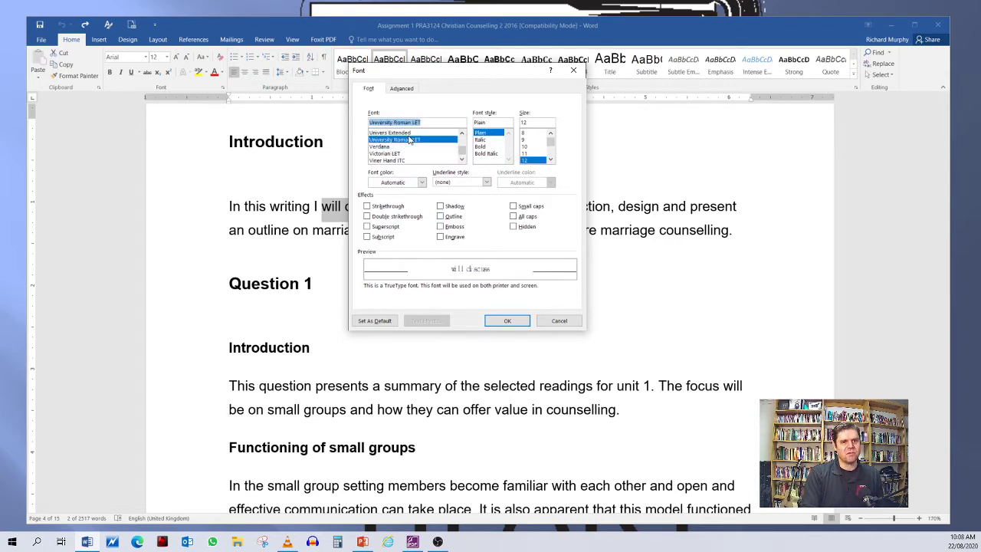
left_click(462, 134)
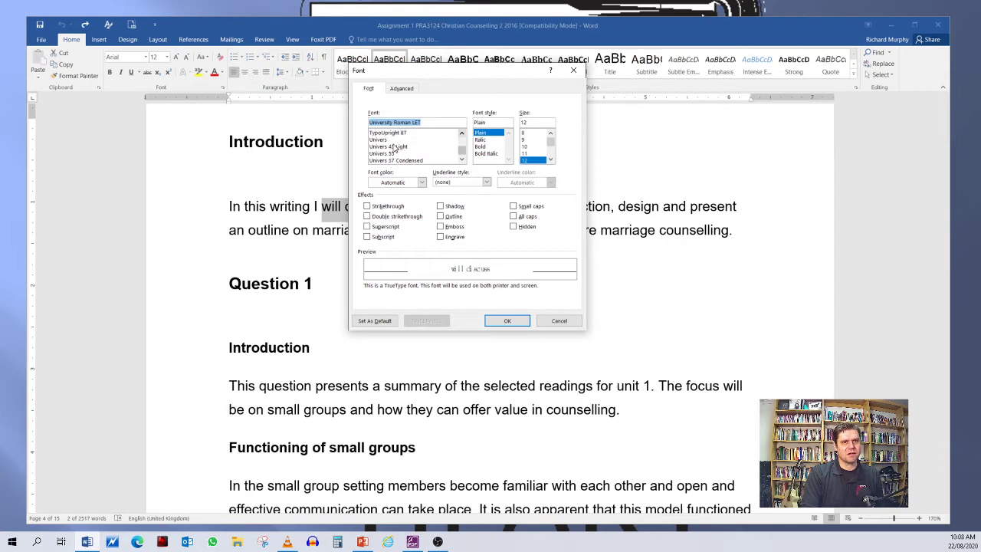
left_click(393, 146)
left_click(387, 134)
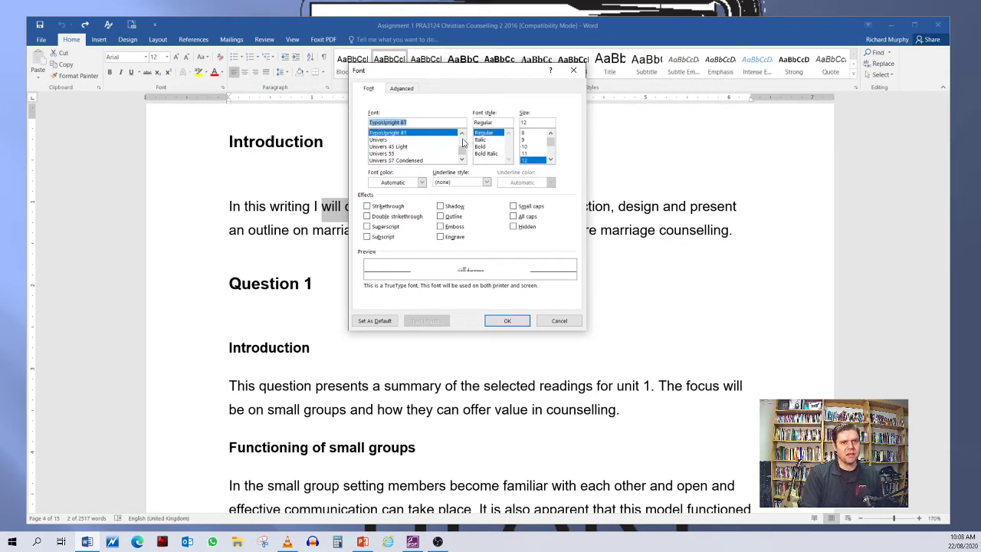
Preview the selected words in Times New Roman, Tiranti Solid LET, Tahoma and SymbolPS
left_click(461, 134)
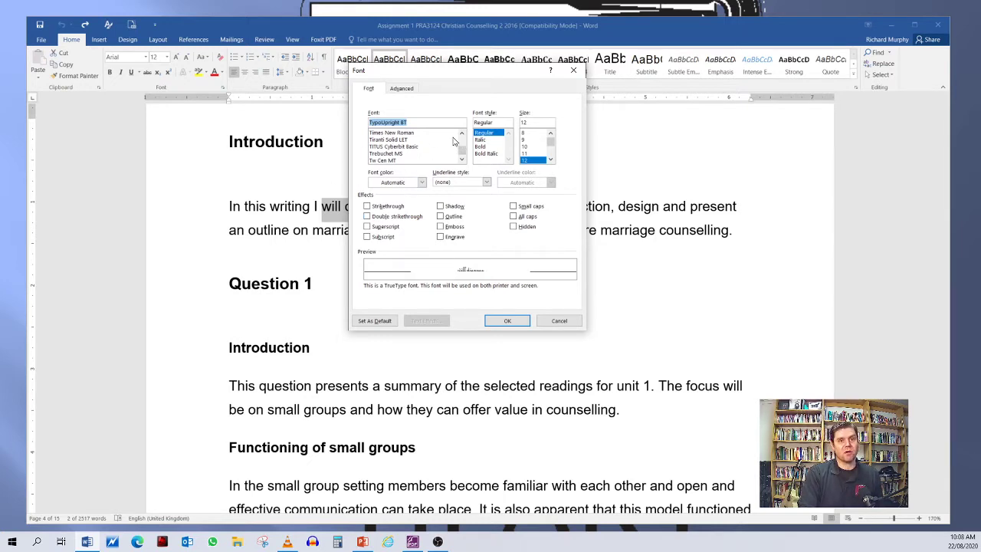
left_click(396, 134)
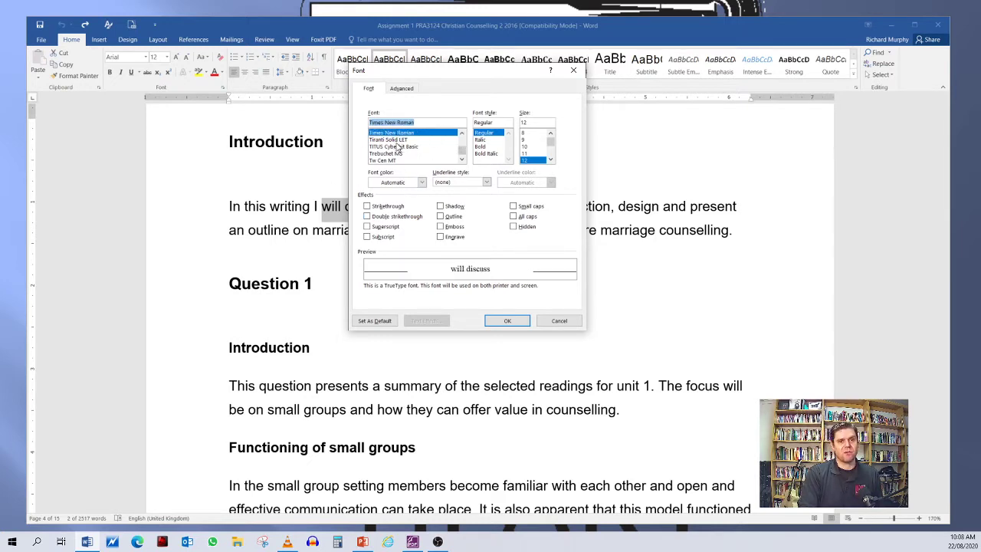
left_click(397, 146)
left_click(396, 138)
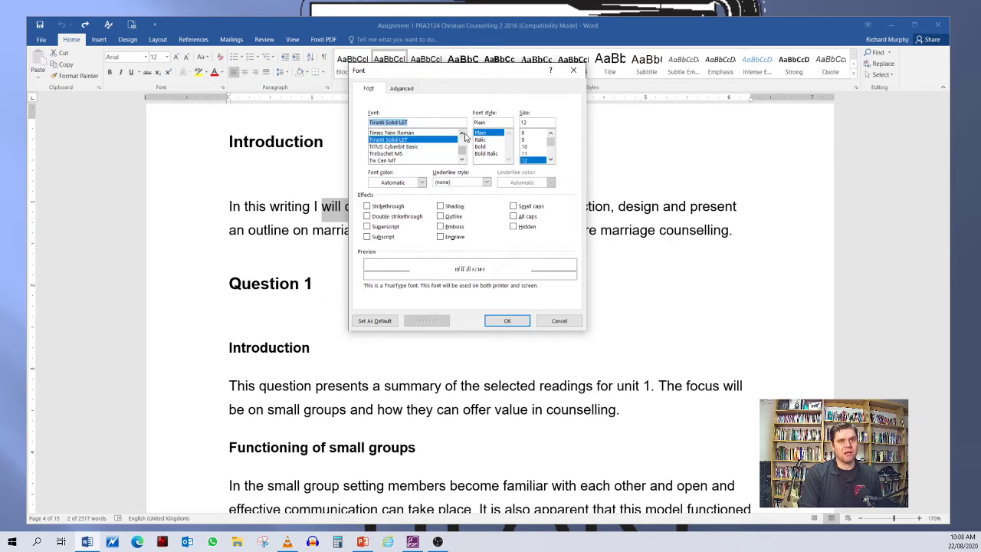
left_click(462, 134)
left_click(462, 133)
left_click(462, 133)
left_click(391, 146)
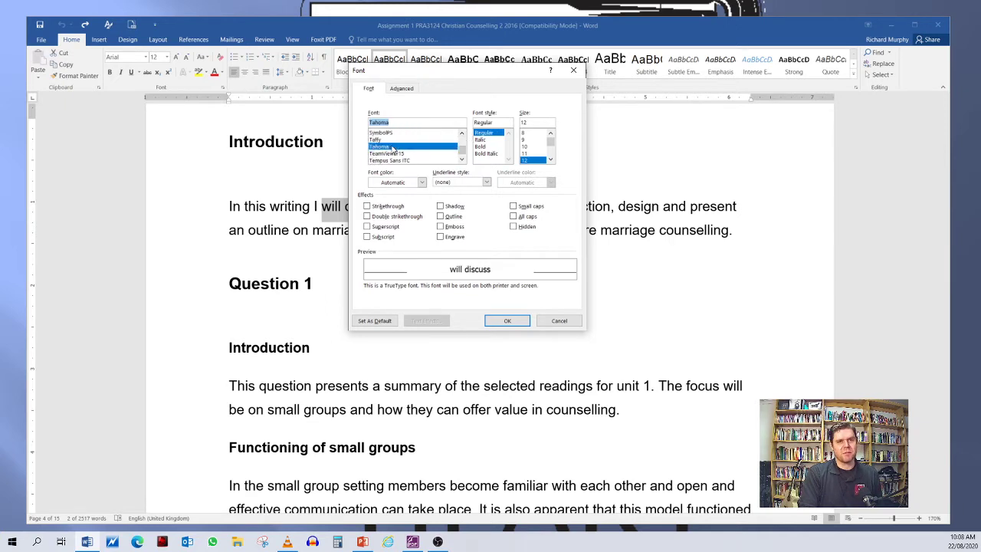
left_click(389, 134)
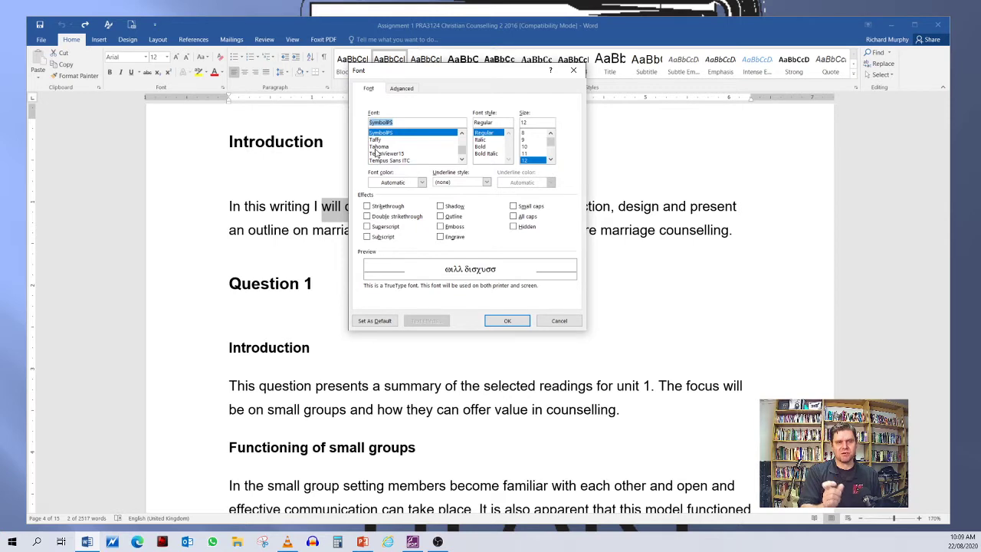
Preview Tahoma once more and apply the Taffy font to "will discuss"
left_click(379, 148)
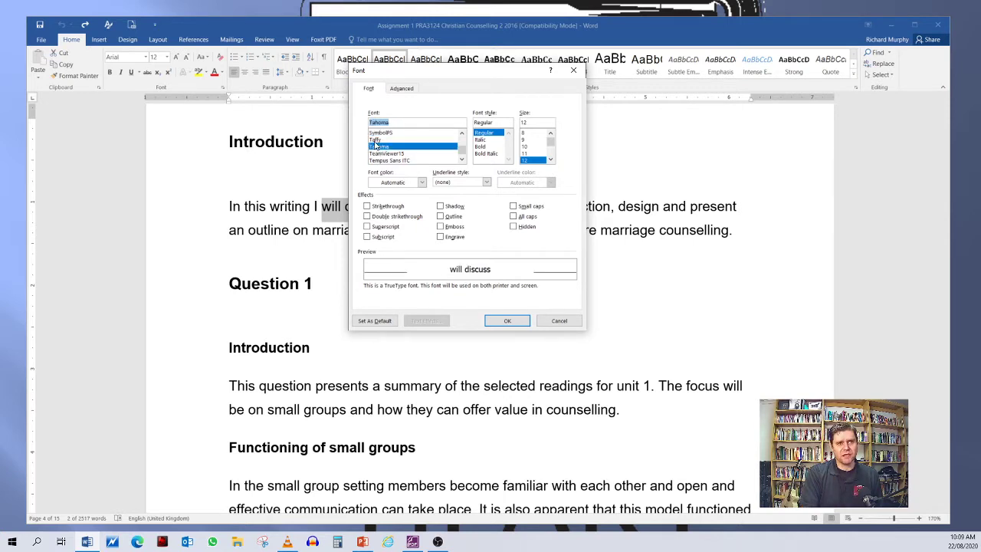
left_click(378, 139)
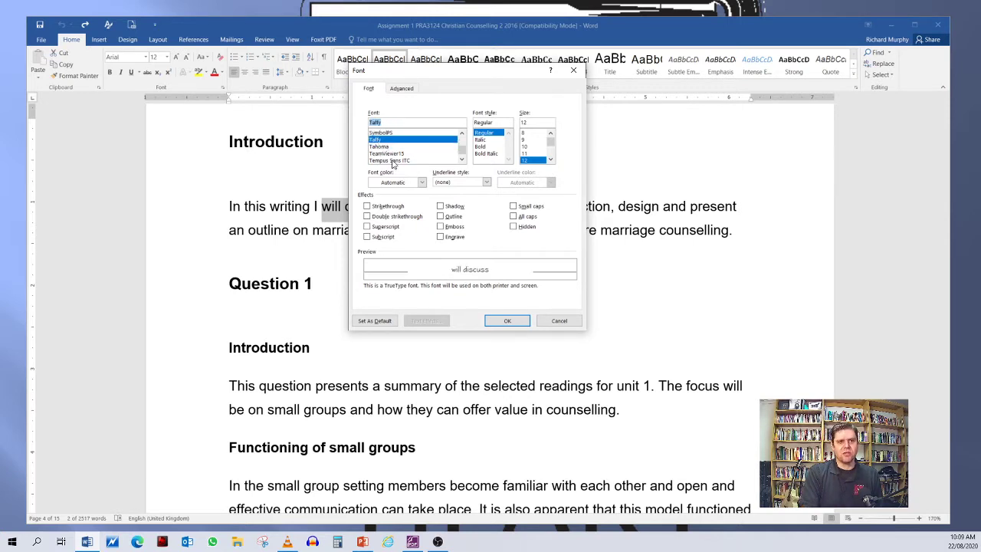
left_click(507, 320)
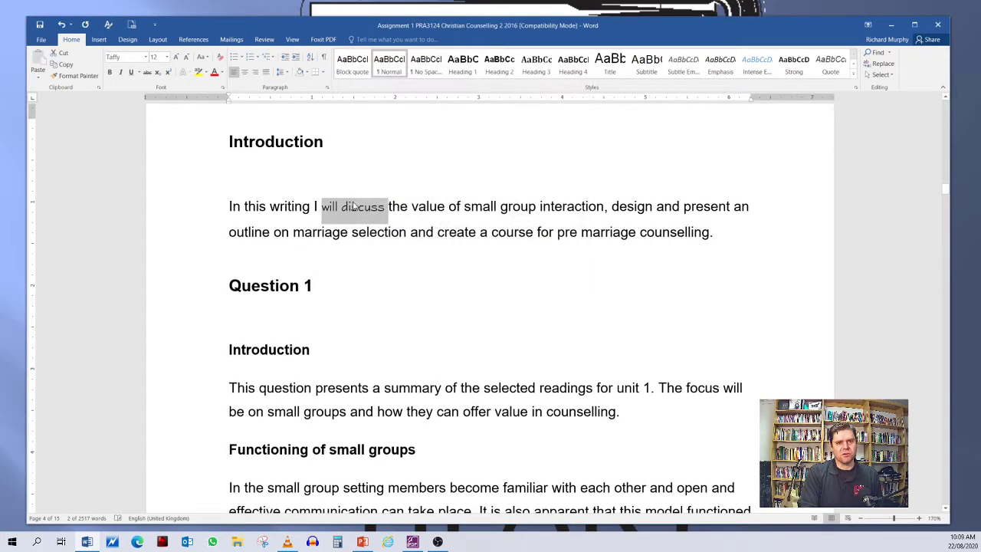
Reselect the words "will discuss" and set their font size to 24
left_click(324, 207)
left_click_drag(323, 207, 380, 208)
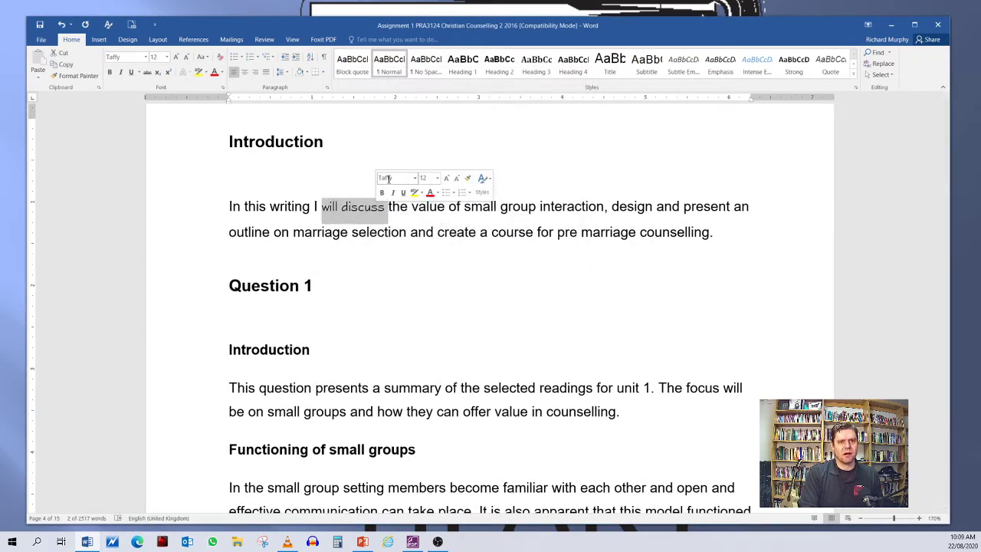
left_click(438, 181)
left_click(424, 288)
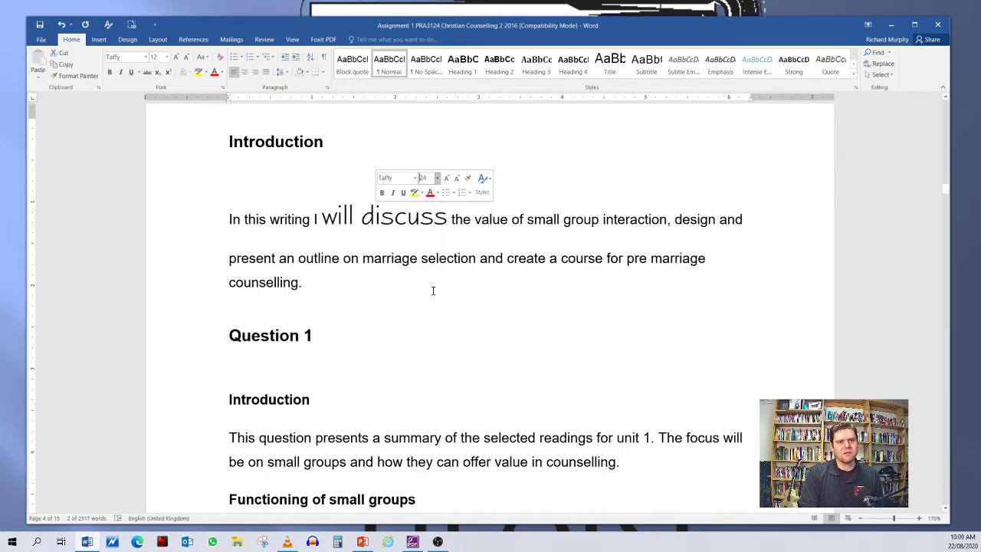
Make the words "will discuss" bold and italic, toggling the italic off and on again
left_click(382, 193)
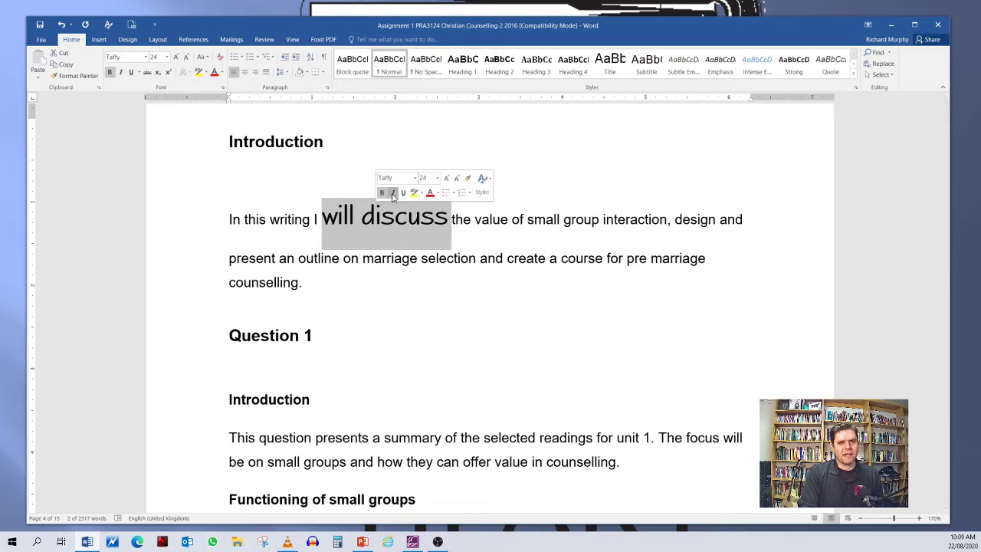
left_click(392, 194)
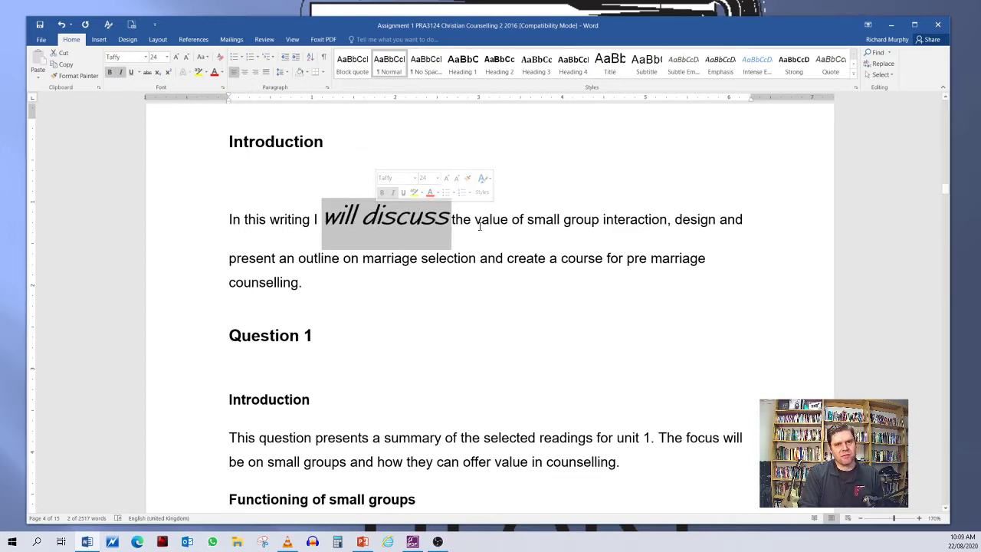
left_click(393, 193)
left_click(392, 193)
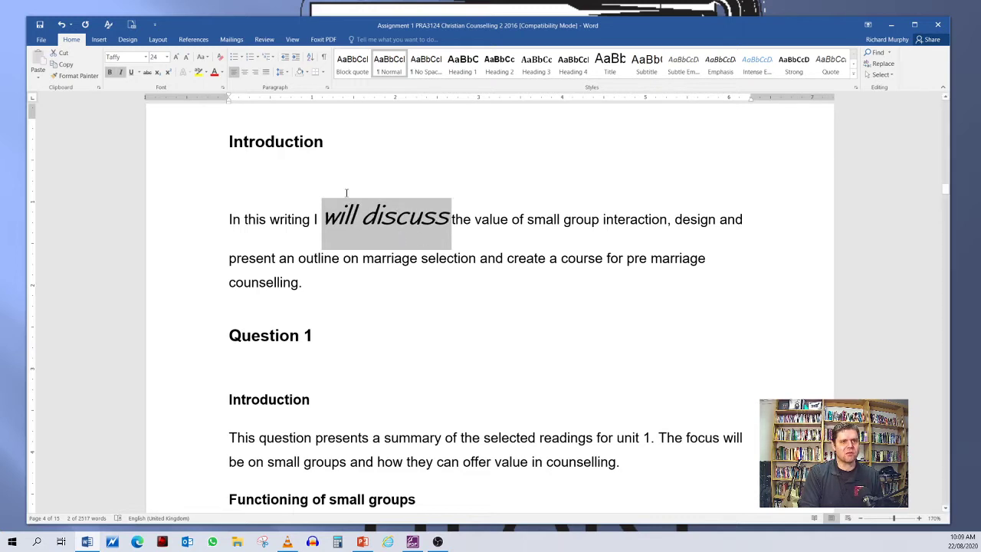
Underline the words "will discuss", remove the underline again and deselect the text
left_click(131, 72)
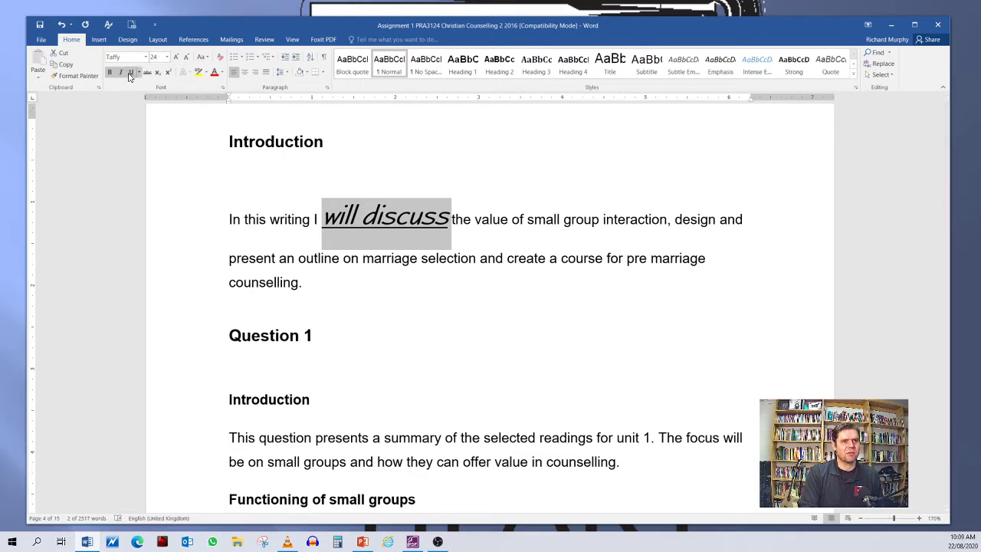
left_click(130, 73)
left_click(440, 221)
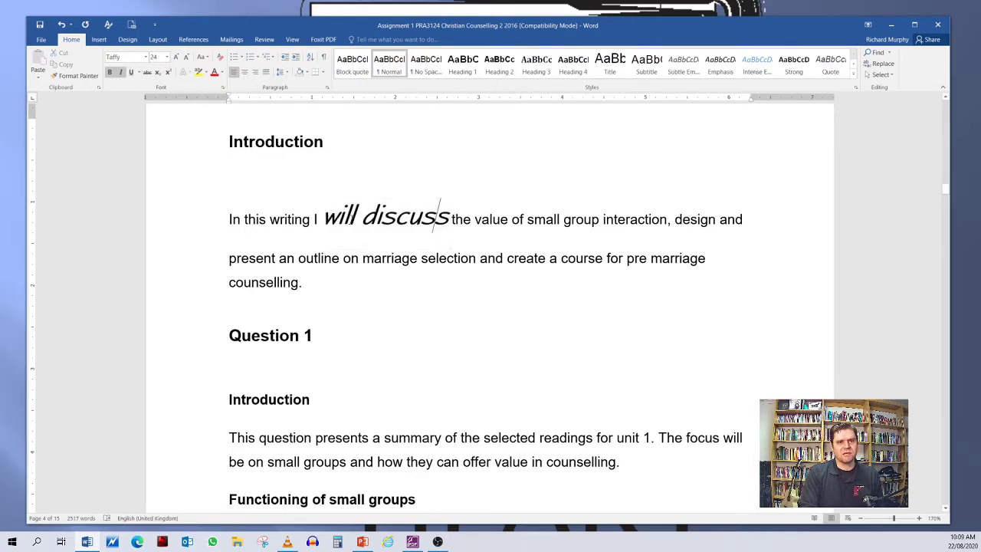
left_click_drag(324, 218, 450, 220)
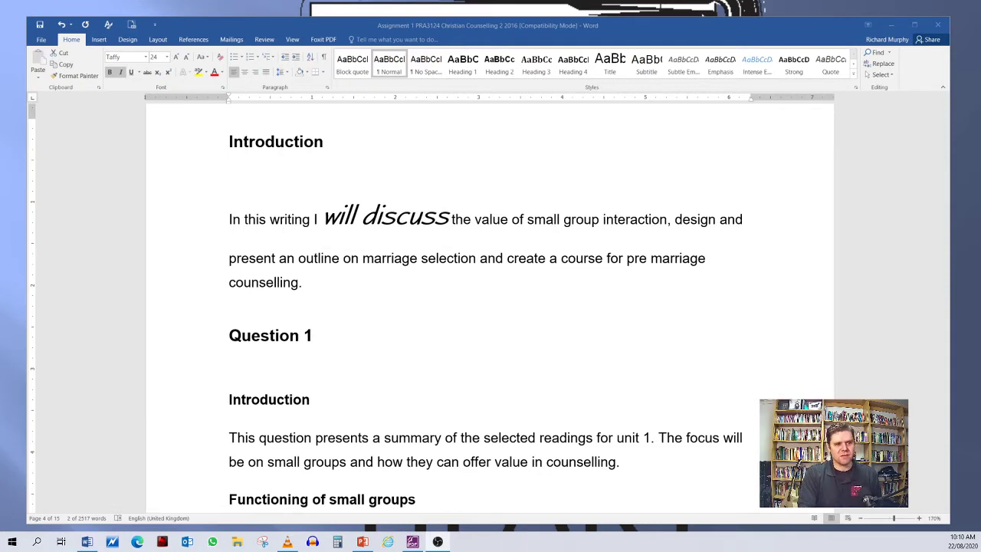
left_click(328, 226)
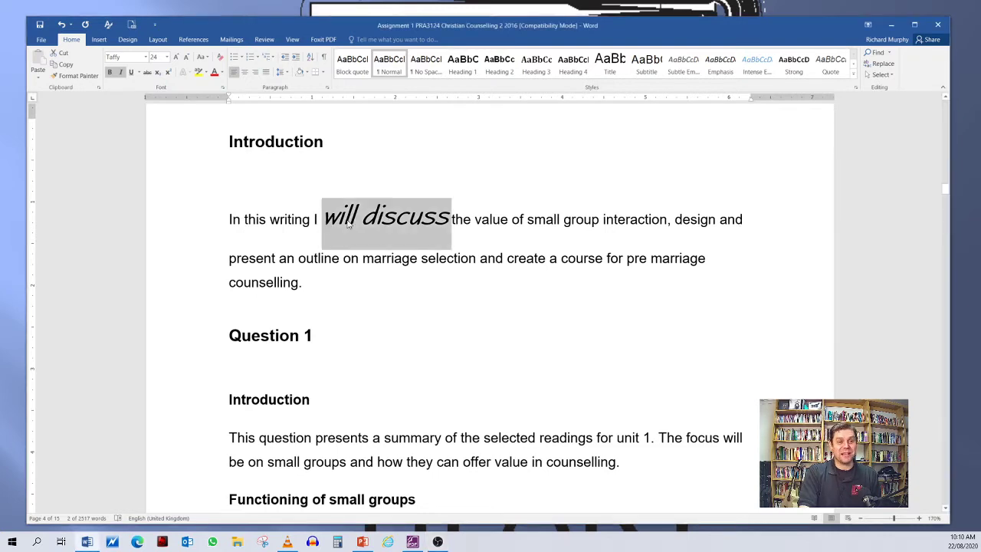
left_click(368, 260)
Undo all the font, size, bold, italic and underline changes made to "will discuss" and deselect the words
scroll(237, 192, "up", 2)
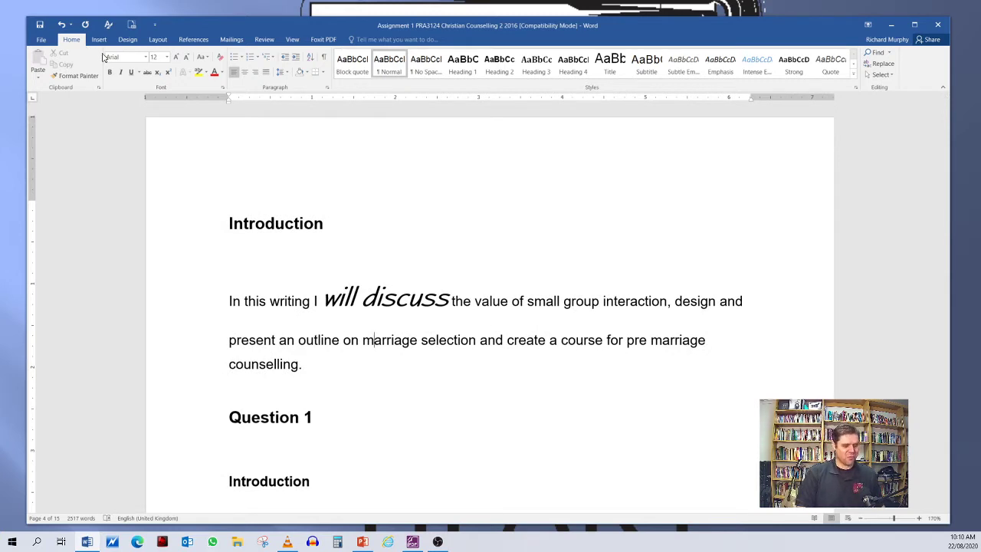
key("ctrl+z")
key("ctrl+z")
key("ctrl+z")
key("ctrl+z")
key("ctrl+z")
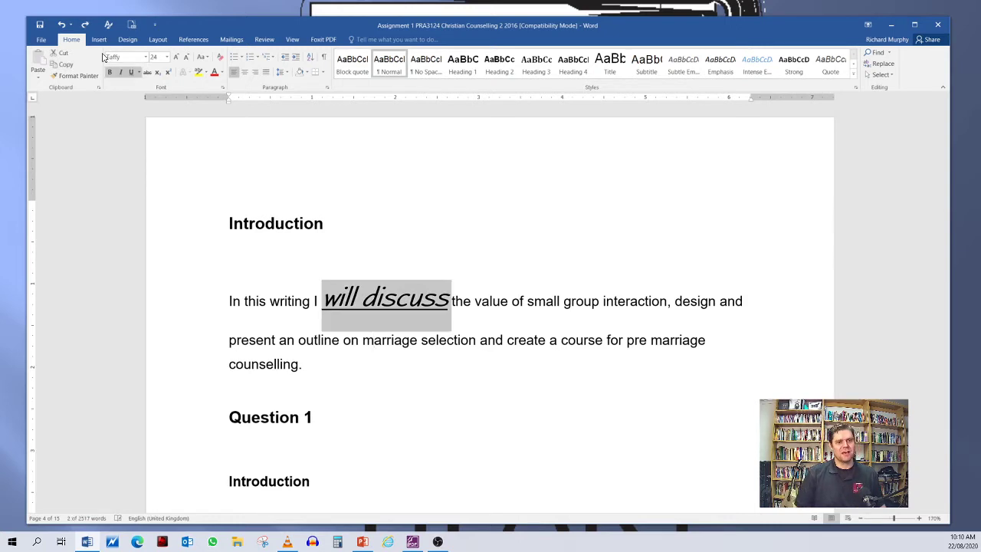
key("ctrl+z")
key("ctrl+z")
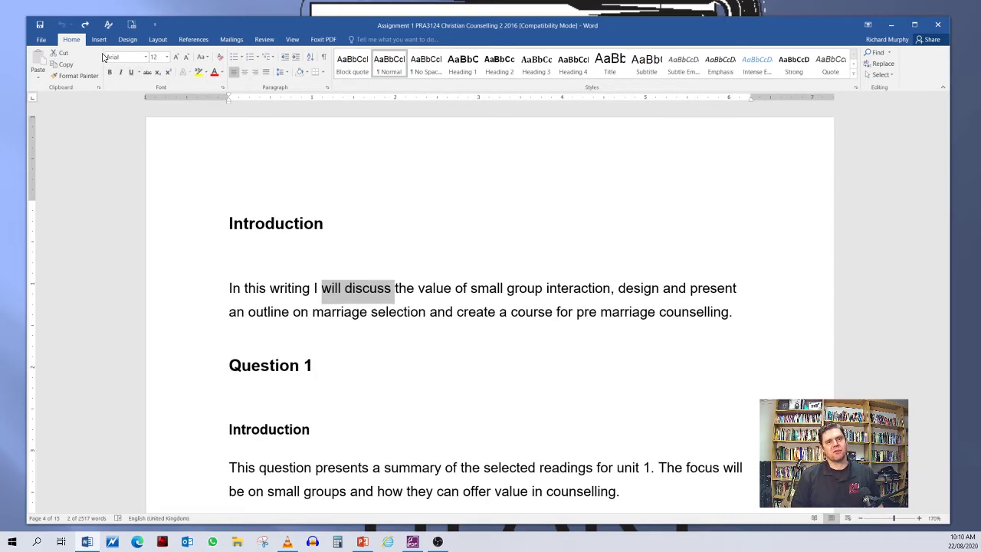
left_click(425, 288)
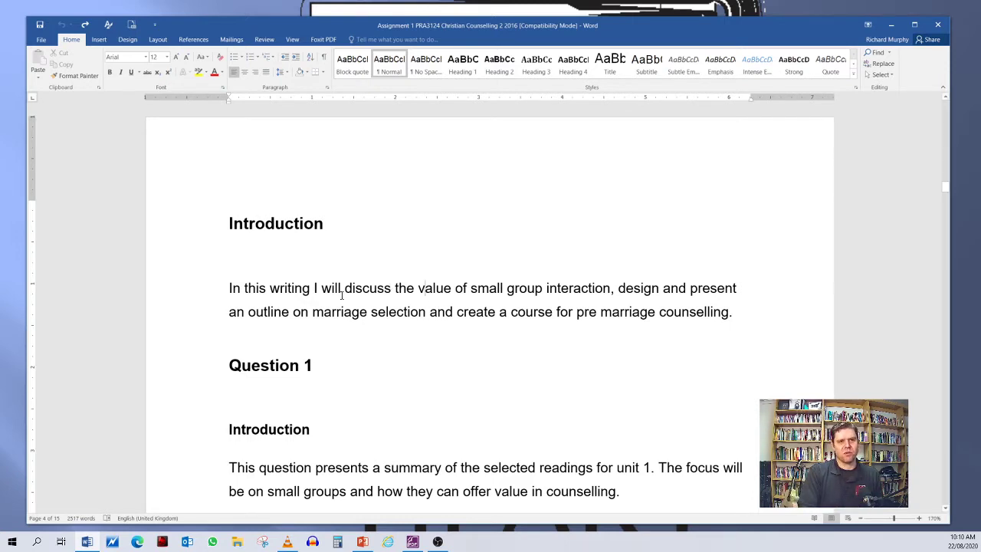
Compare the font size and bold setting of the first Introduction heading with those of the body text below it
scroll(328, 237, "up", 1)
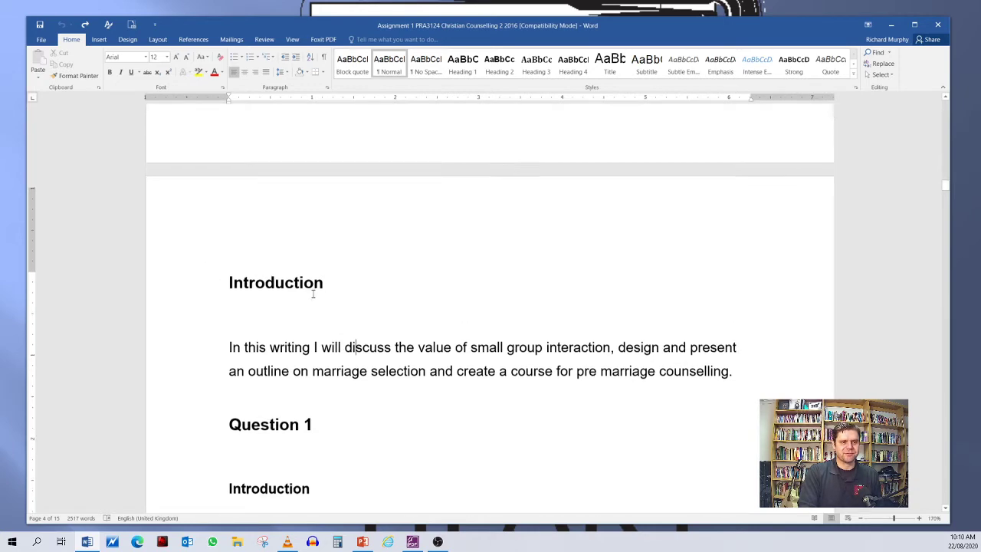
scroll(322, 283, "down", 3)
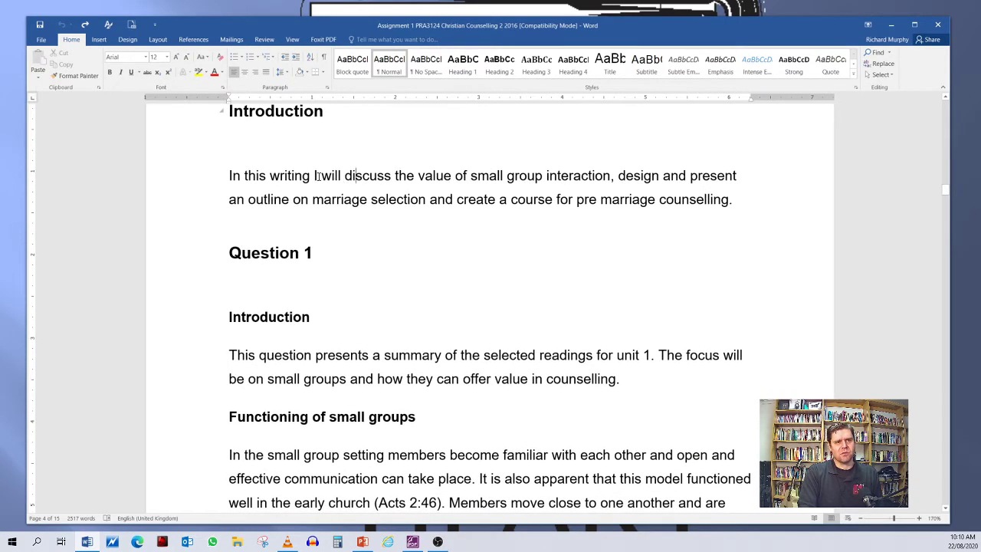
scroll(315, 191, "up", 2)
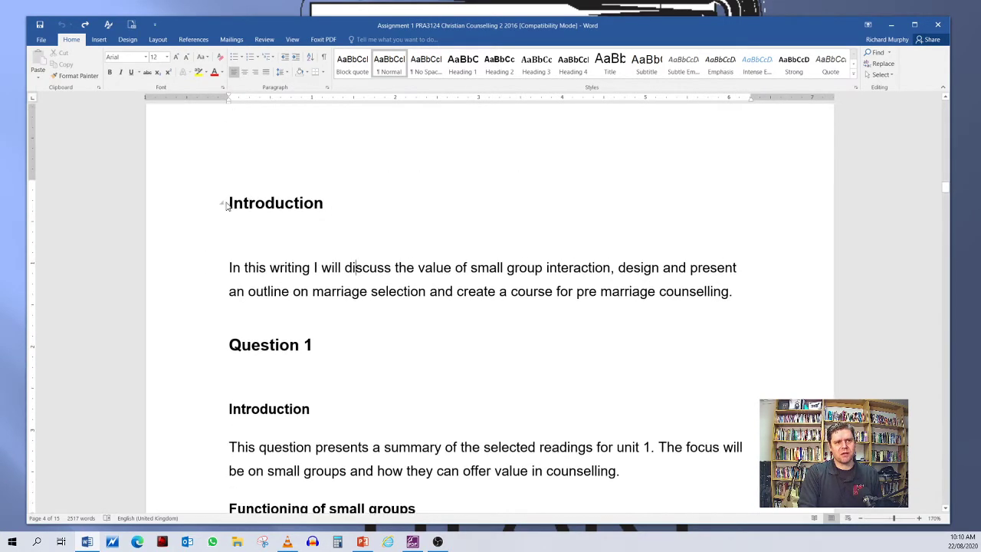
left_click_drag(228, 203, 331, 204)
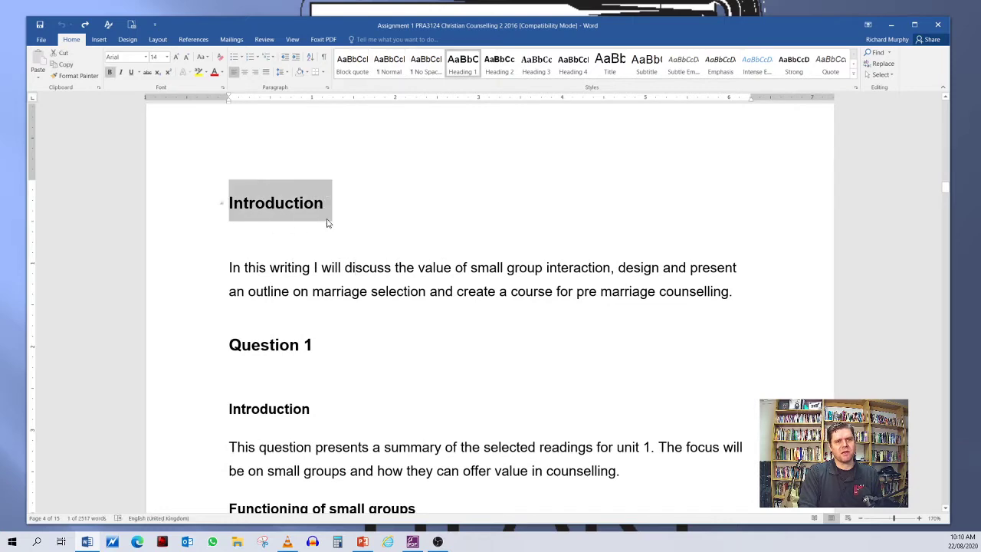
left_click(316, 267)
scroll(360, 287, "up", 5)
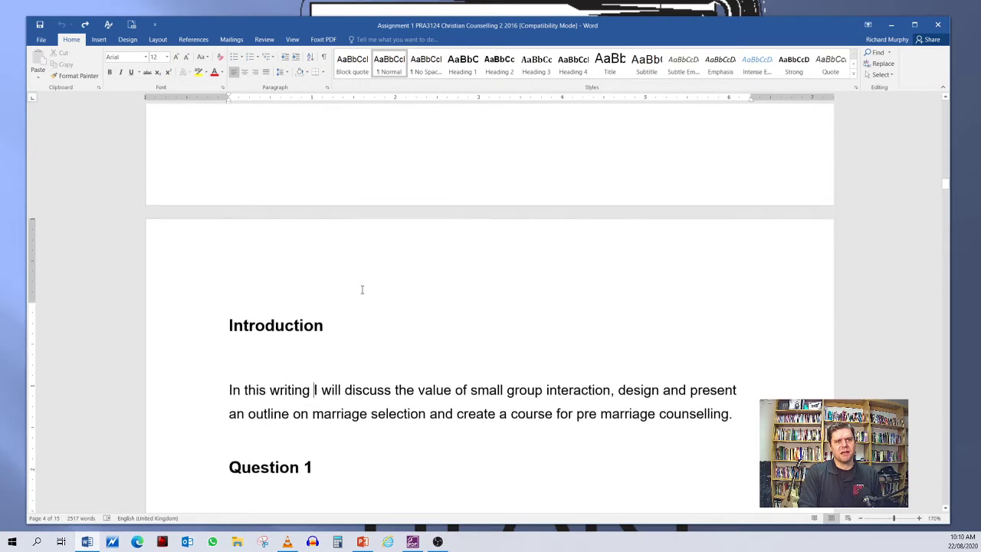
scroll(360, 287, "down", 5)
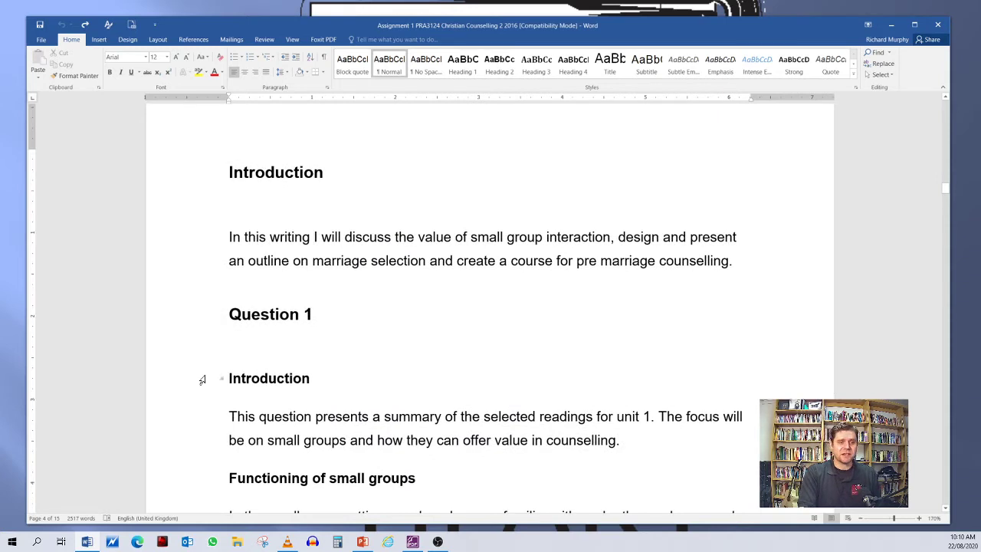
scroll(487, 253, "up", 1)
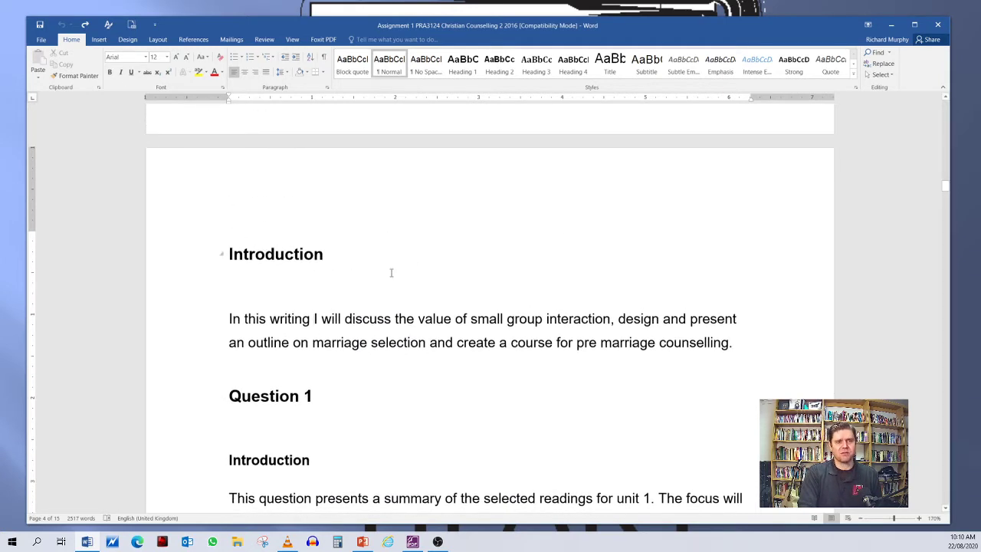
Go back to the cover page and check the font formatting of the "Christian Counselling 2" title
scroll(376, 286, "up", 8)
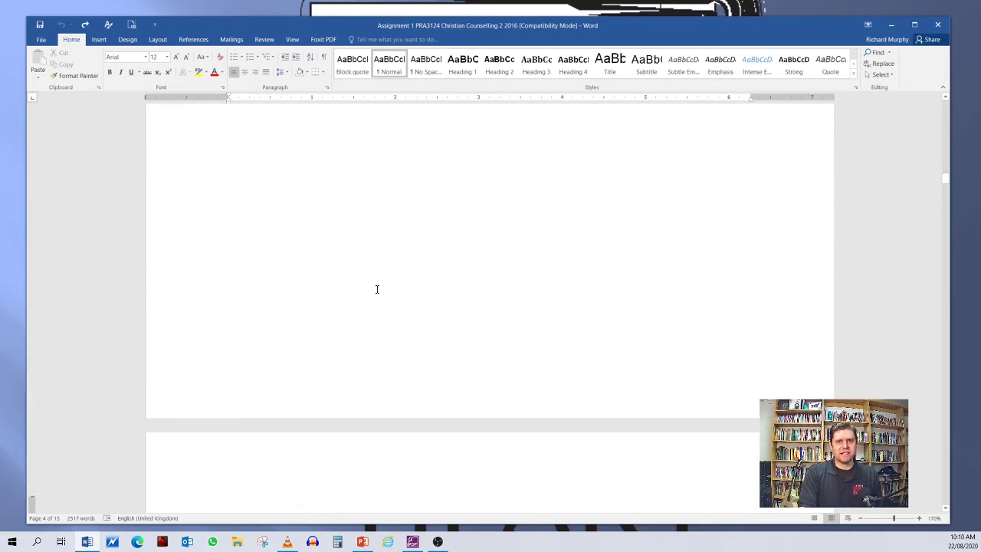
scroll(377, 286, "up", 10)
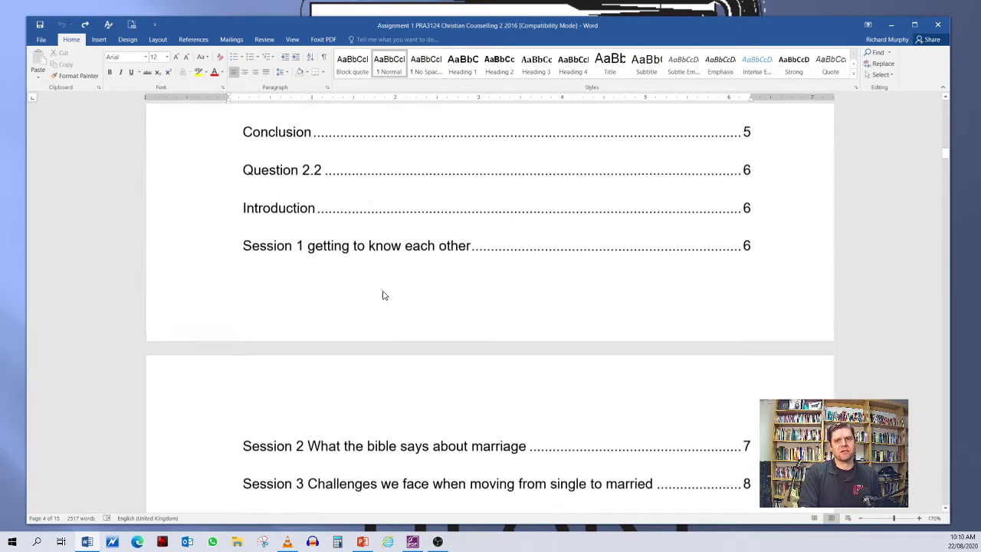
scroll(363, 300, "up", 10)
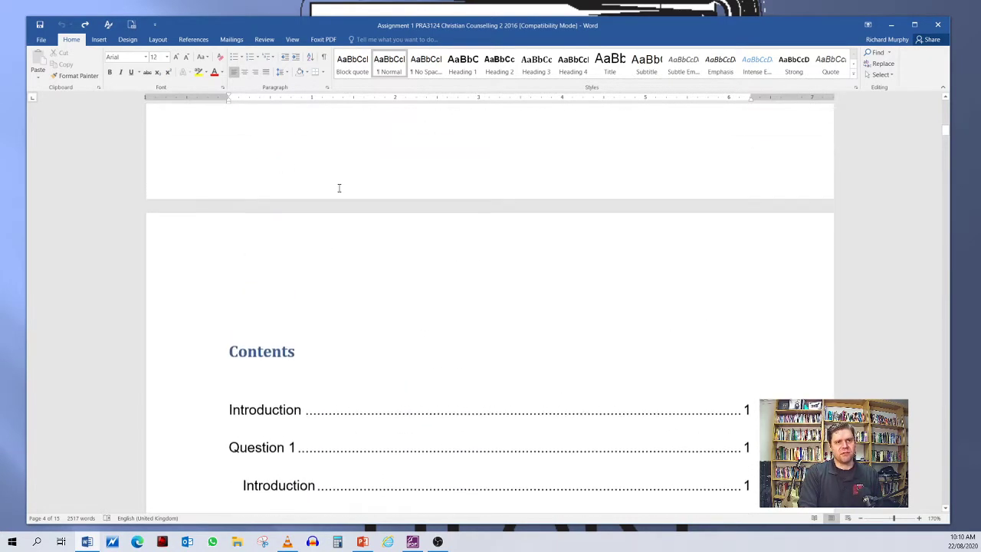
scroll(335, 256, "up", 10)
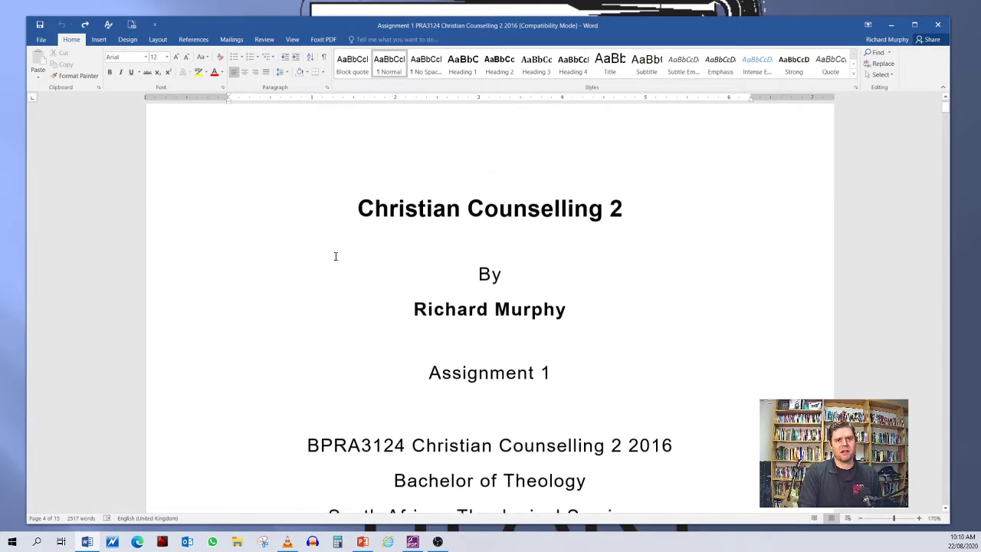
scroll(344, 245, "down", 6)
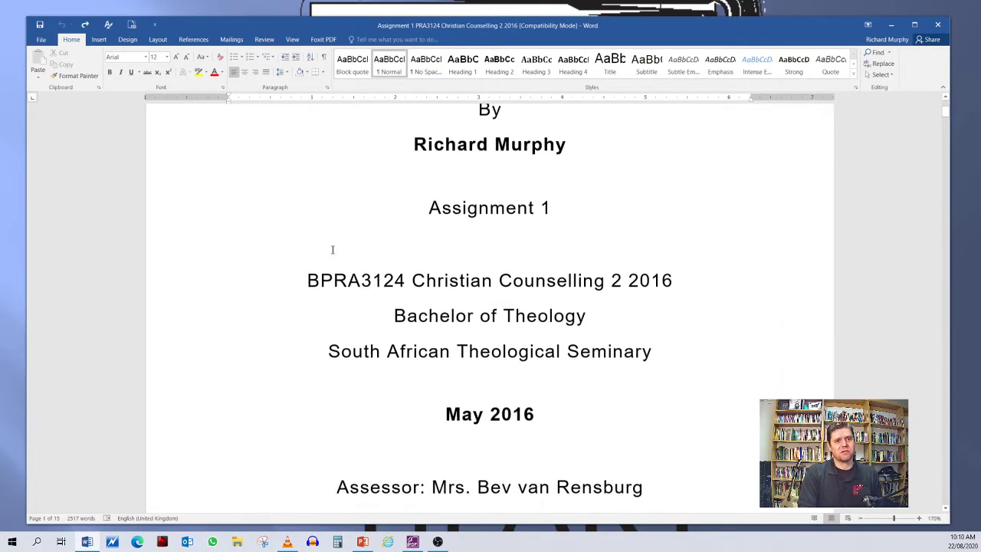
scroll(346, 278, "up", 3)
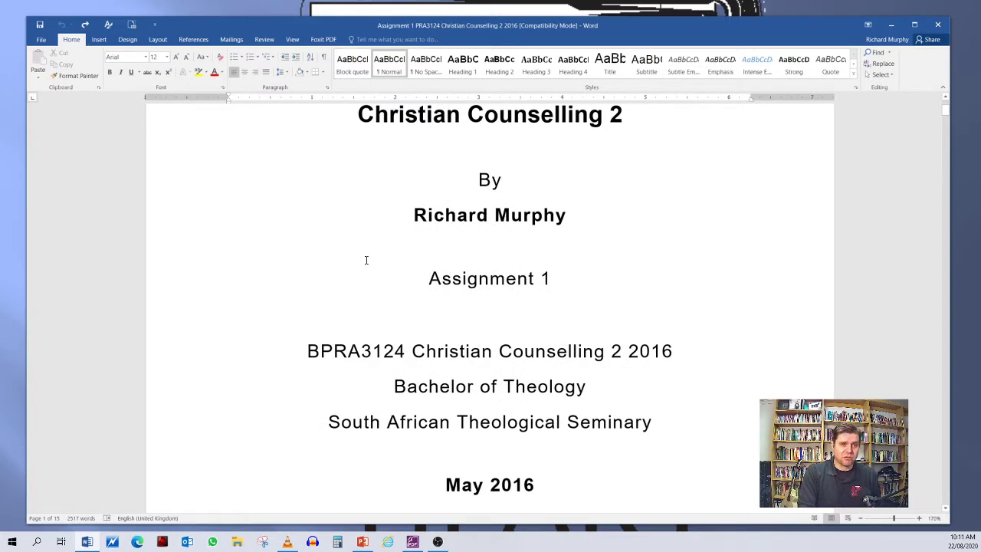
scroll(429, 218, "up", 3)
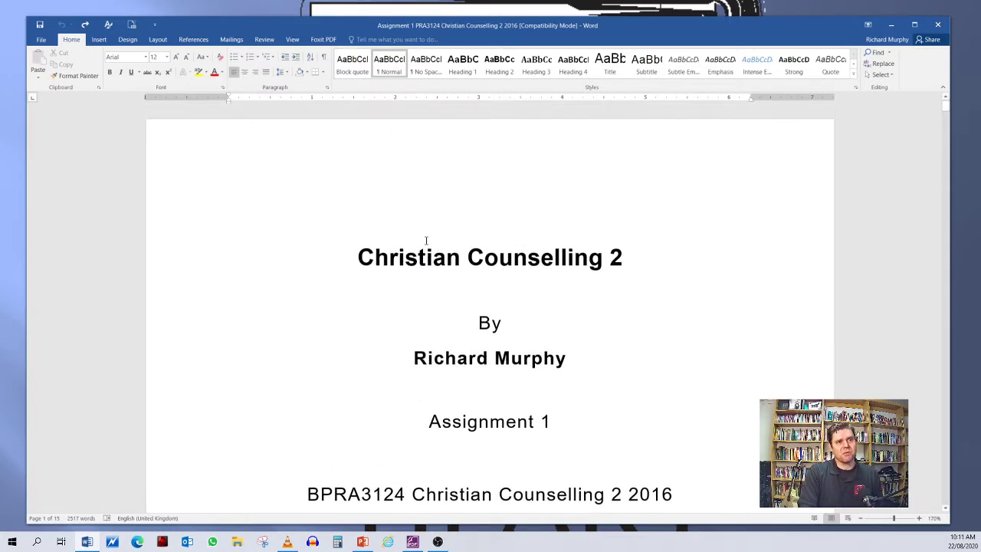
scroll(437, 223, "down", 3)
left_click(403, 230)
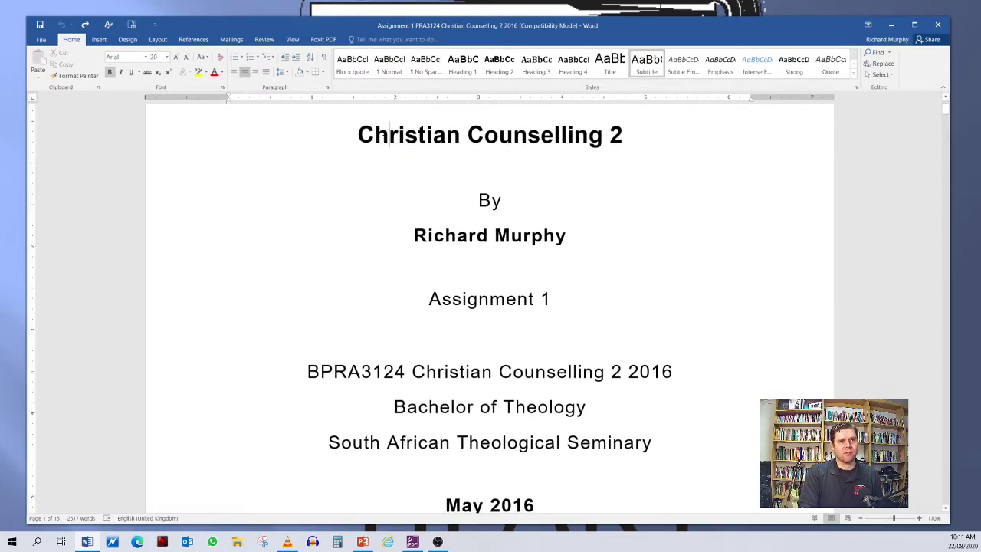
Examine the table of contents, then check the formatting of the Introduction paragraph and its heading on page 4
scroll(403, 225, "down", 10)
scroll(430, 345, "down", 10)
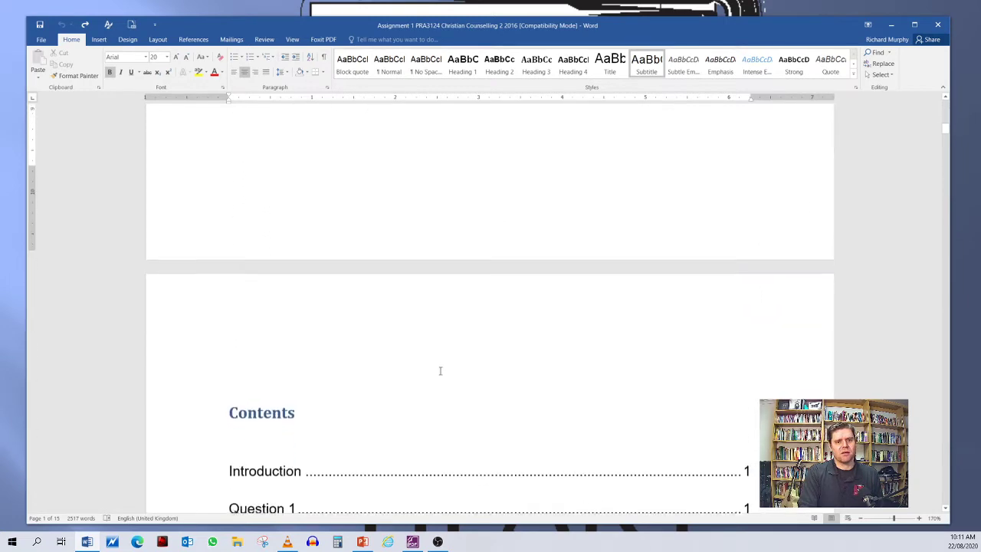
left_click(318, 221)
scroll(350, 253, "down", 12)
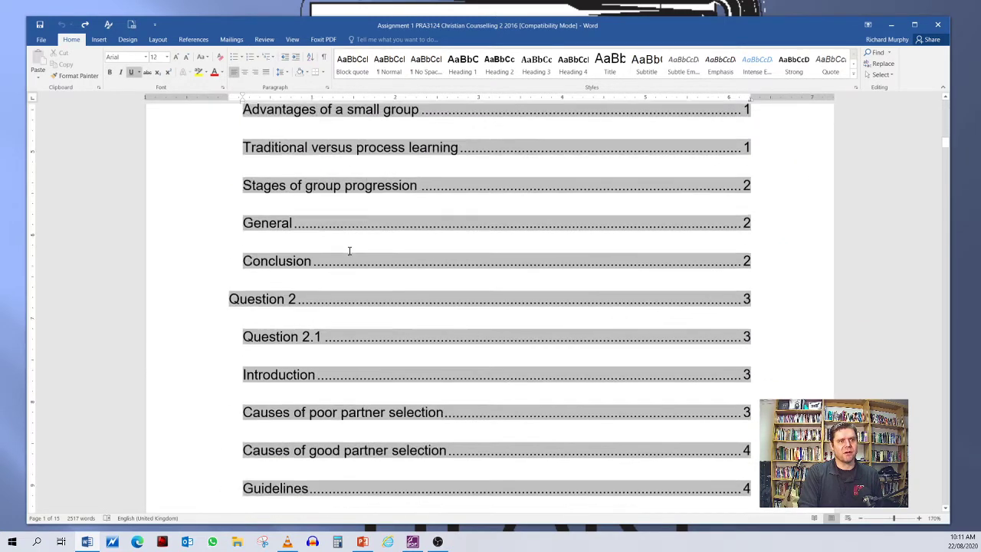
scroll(397, 303, "down", 10)
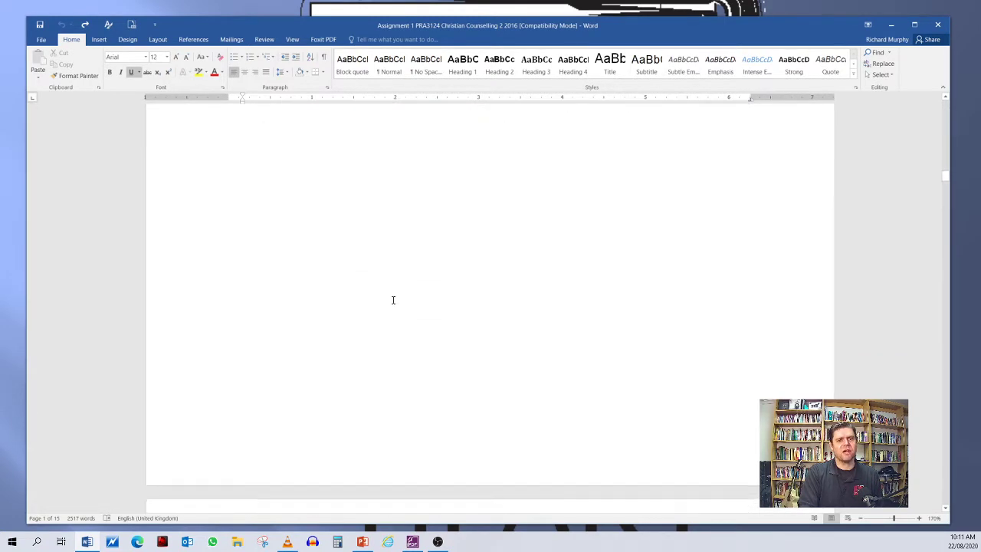
left_click(352, 212)
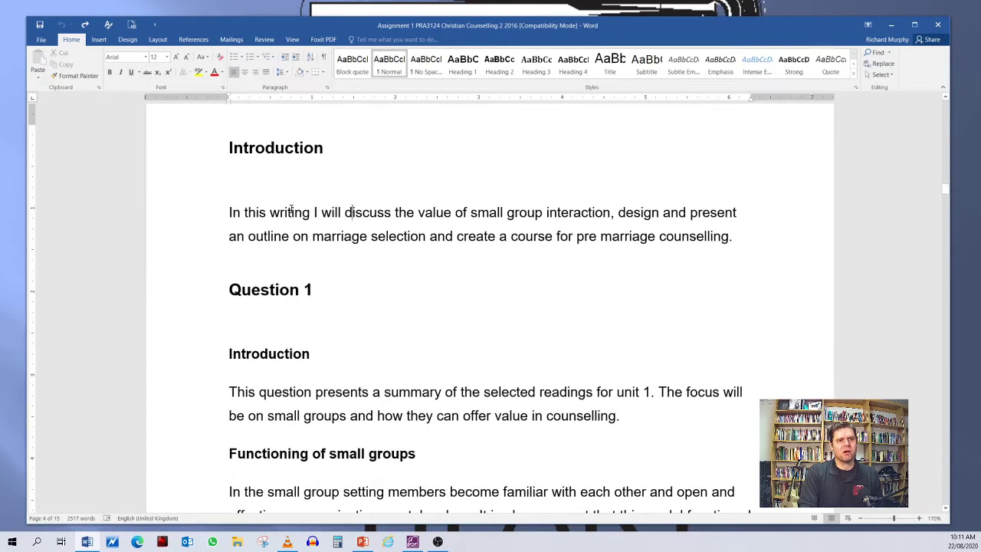
left_click(304, 147)
scroll(314, 175, "up", 3)
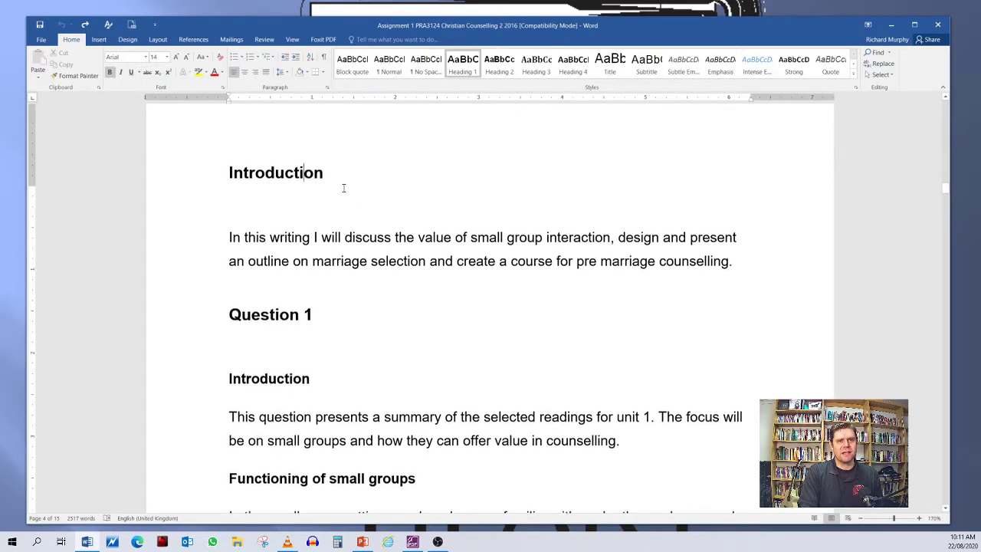
Select the declaration paragraph at the end of the cover page to check its italic formatting, and deselect it
scroll(362, 271, "up", 20)
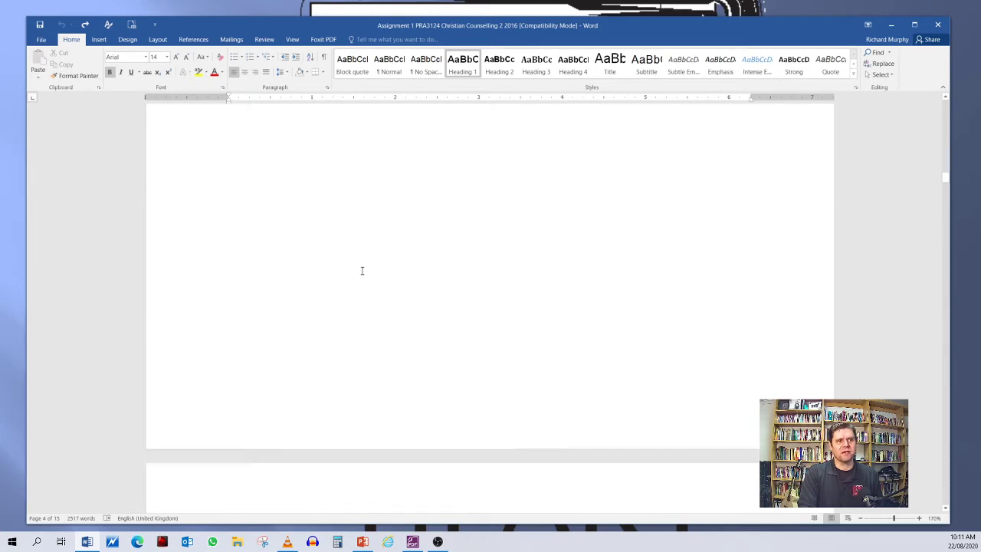
scroll(346, 253, "up", 20)
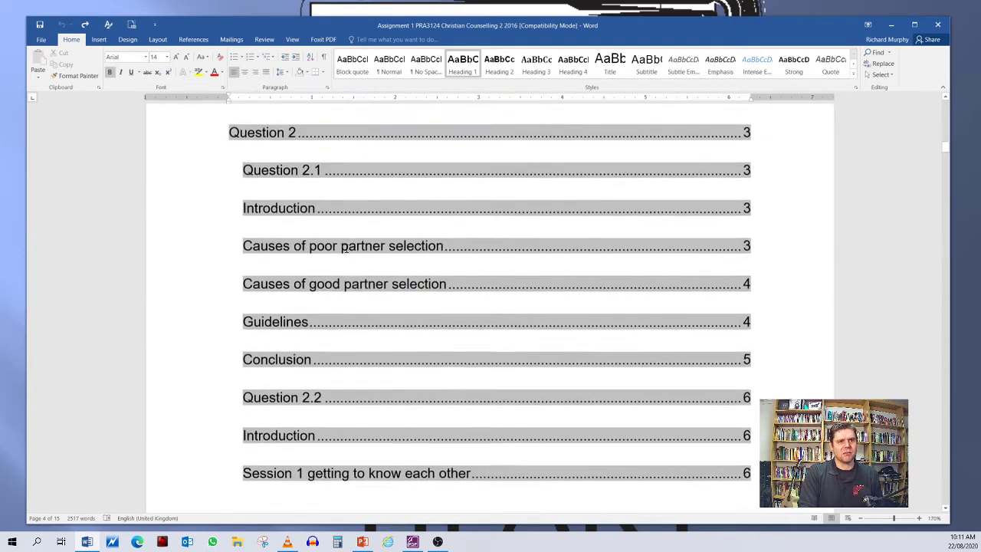
scroll(341, 251, "up", 20)
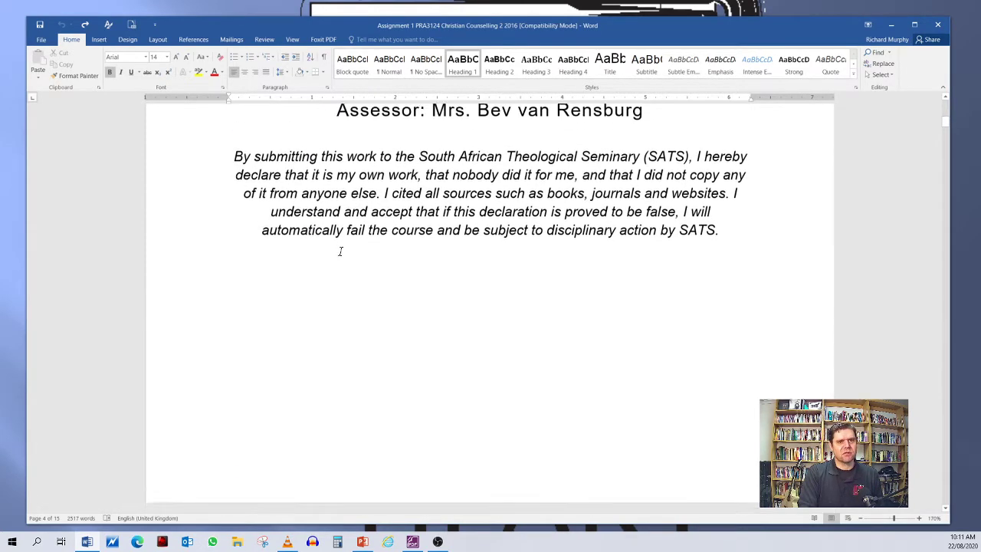
left_click(304, 232)
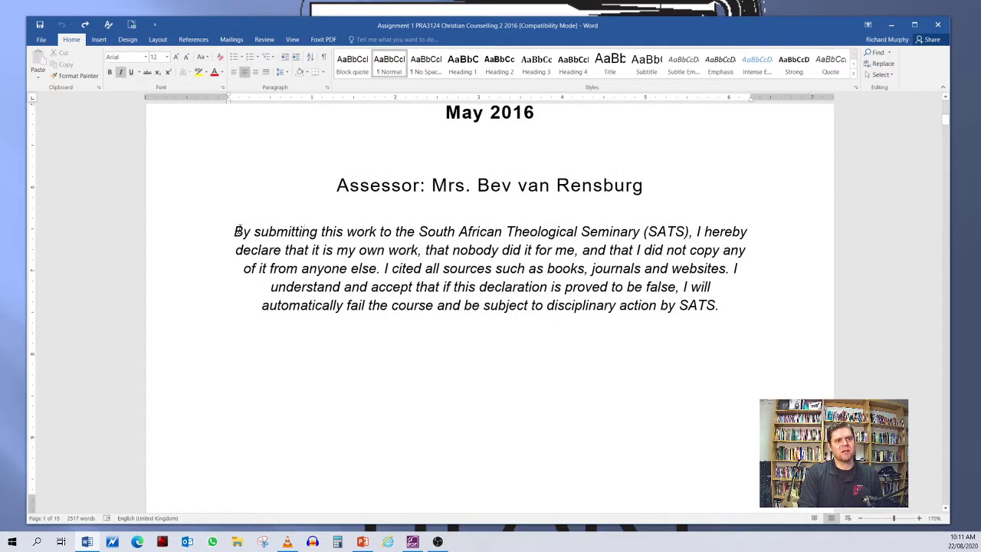
left_click_drag(233, 231, 719, 306)
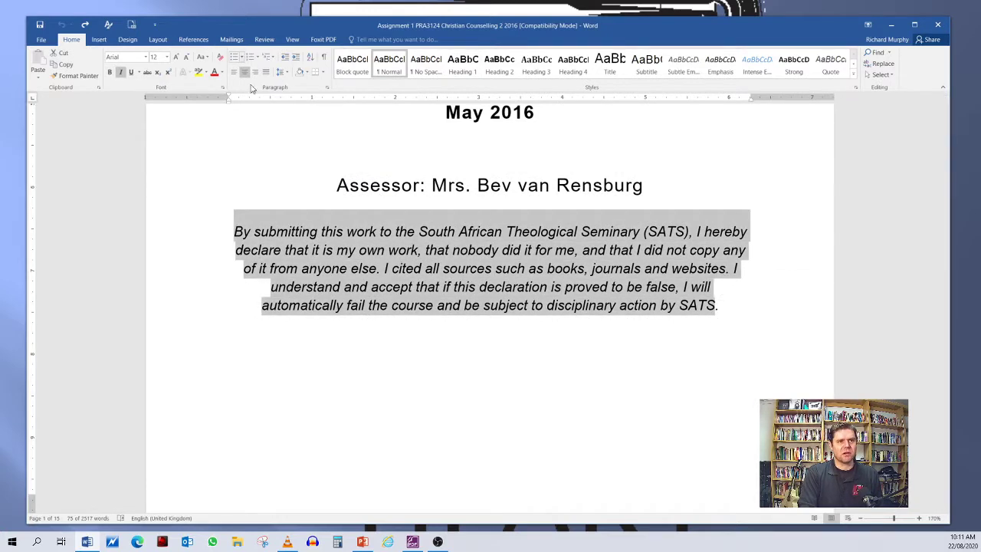
left_click(290, 222)
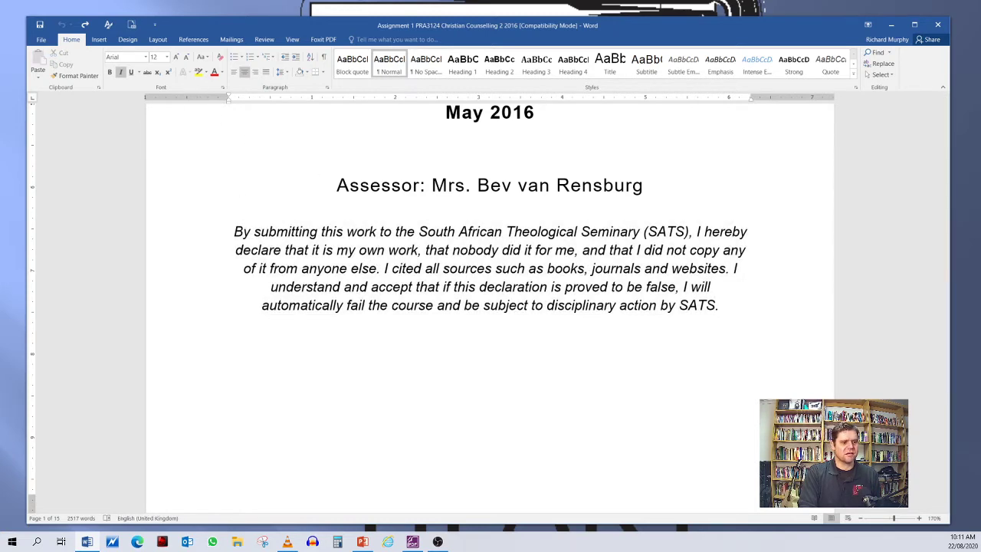
key("alt+Tab")
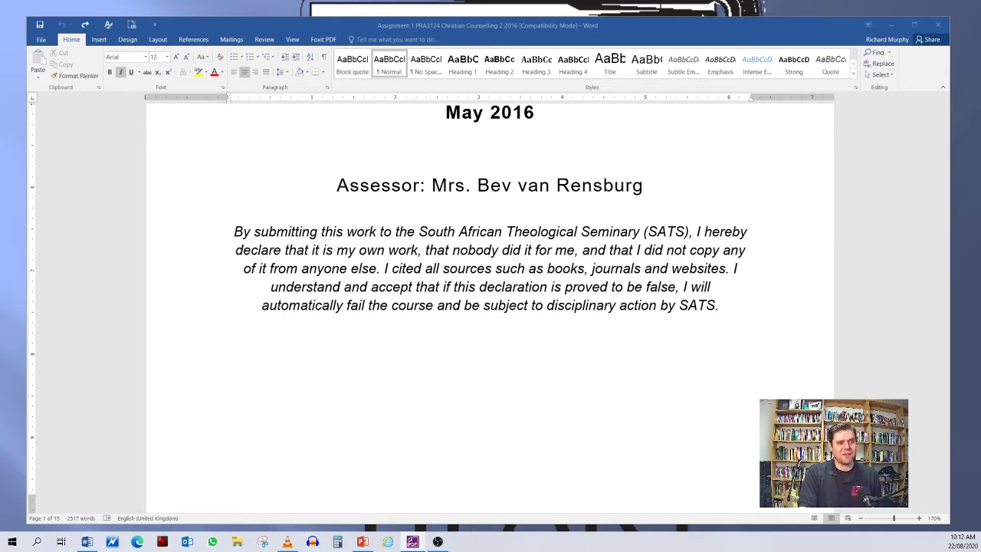
scroll(361, 196, "up", 2)
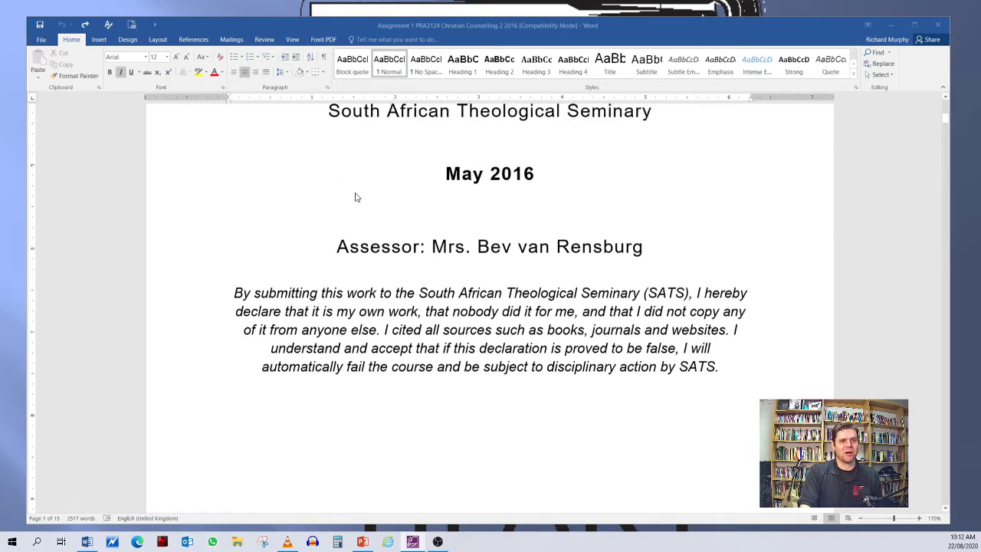
scroll(364, 201, "up", 2)
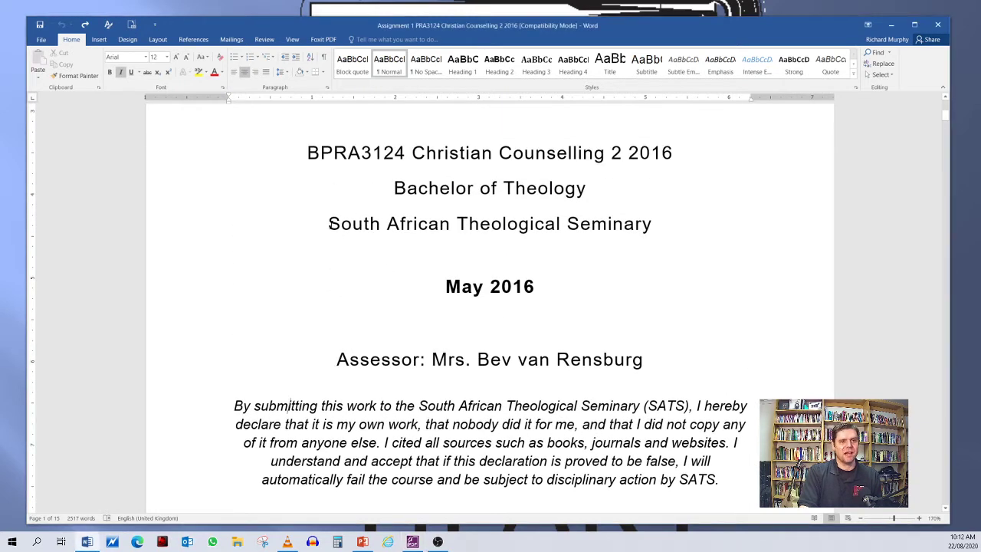
Select the "South African Theological Seminary" line on the cover page and open the list of fonts for it
double_click(357, 223)
left_click_drag(406, 234, 645, 240)
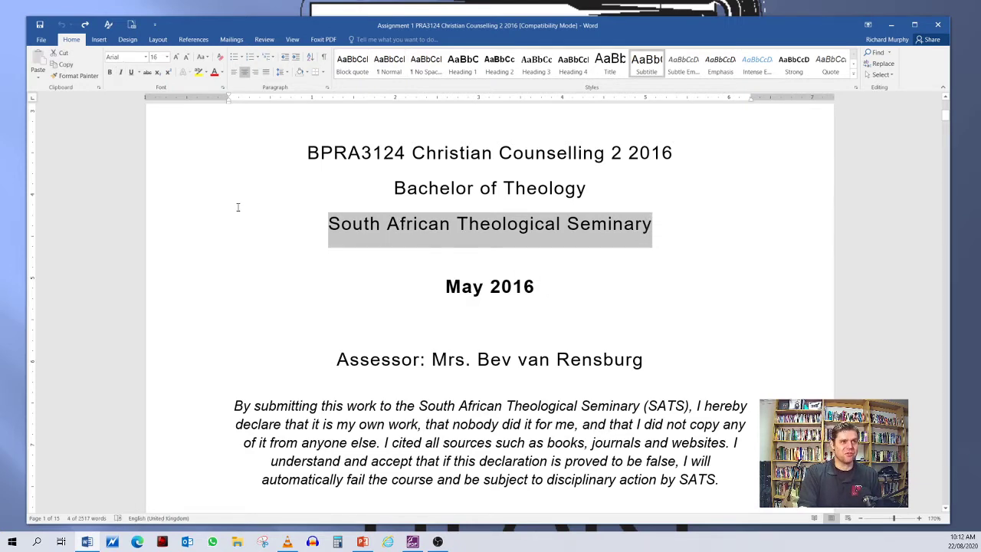
left_click(145, 62)
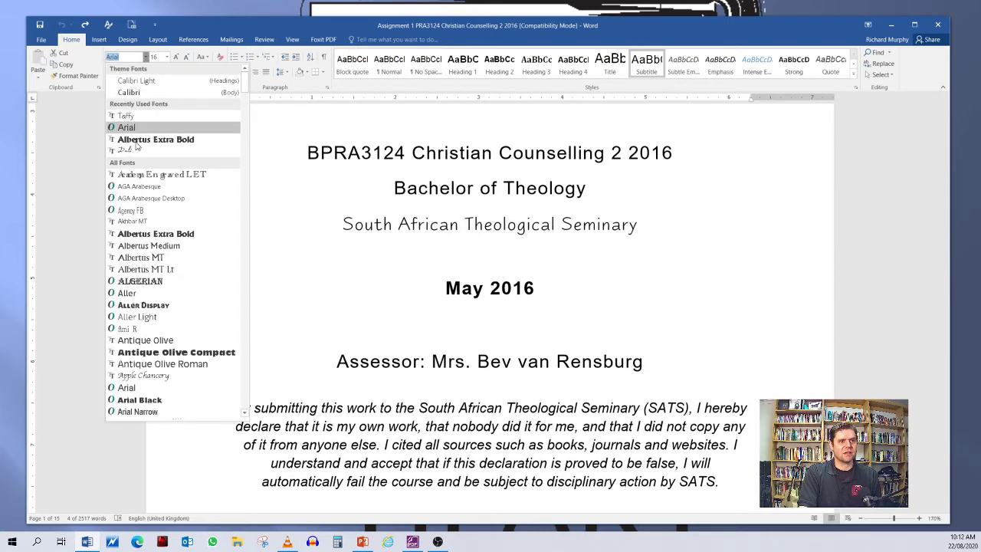
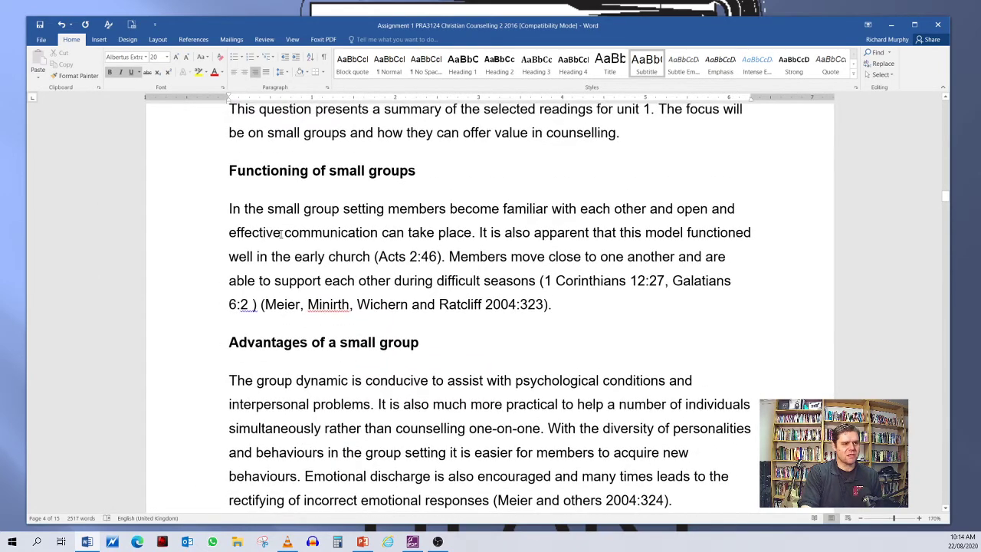
Justify the body paragraph under the "Functioning of small groups" heading on page 4 and deselect it
left_click_drag(230, 209, 553, 306)
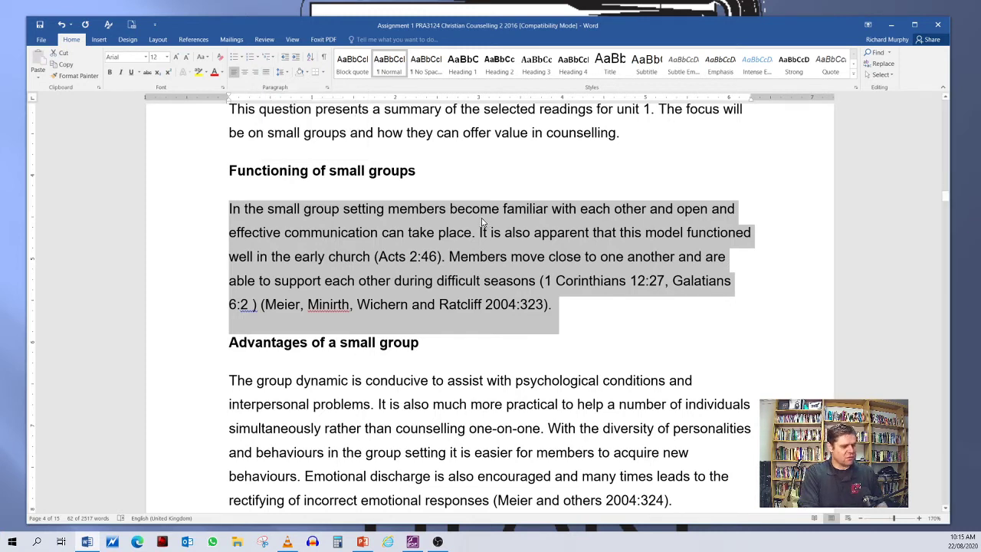
left_click(266, 73)
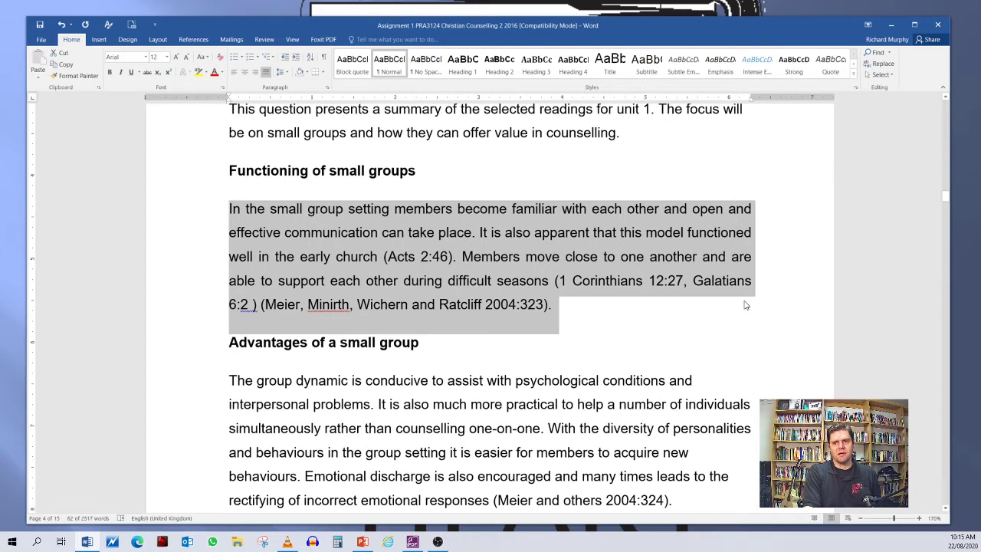
left_click(618, 308)
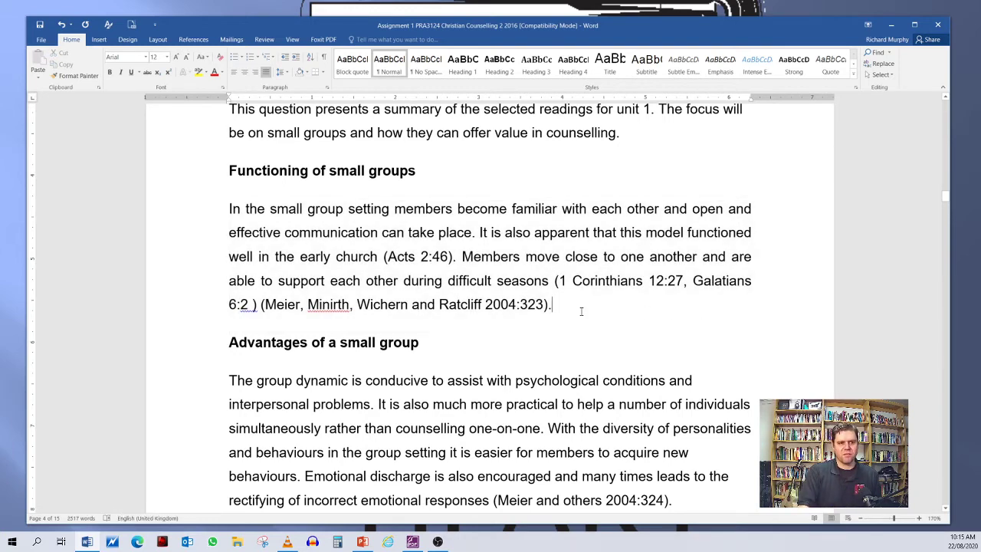
Justify the body paragraph under the "Advantages of a small group" heading and deselect it
scroll(551, 305, "down", 1)
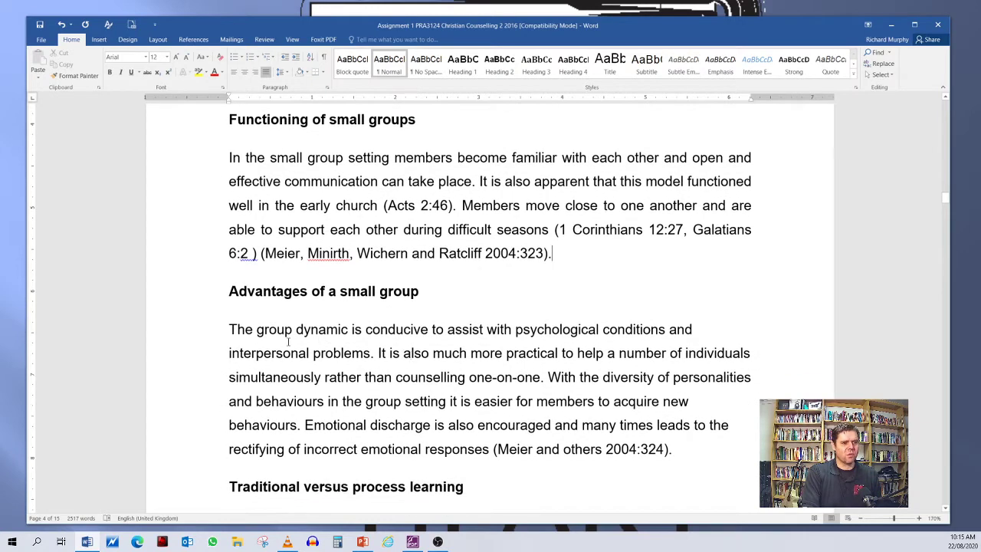
left_click_drag(232, 330, 683, 464)
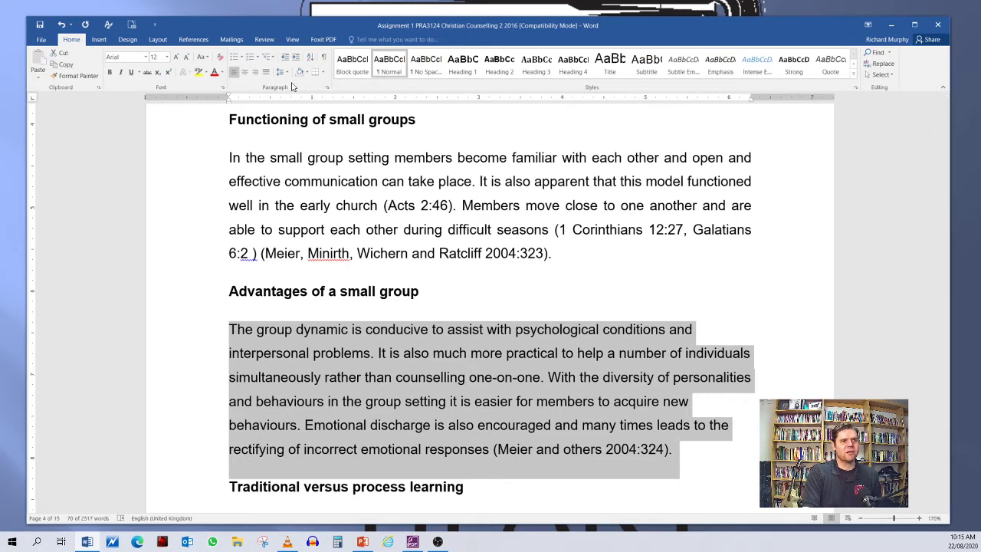
left_click(266, 73)
scroll(698, 368, "down", 2)
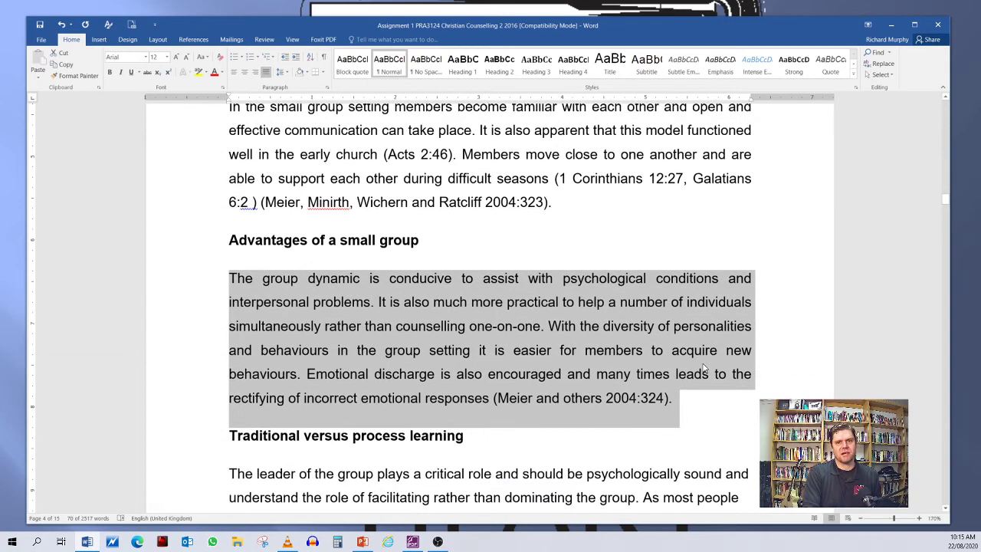
scroll(743, 381, "down", 1)
left_click(749, 321)
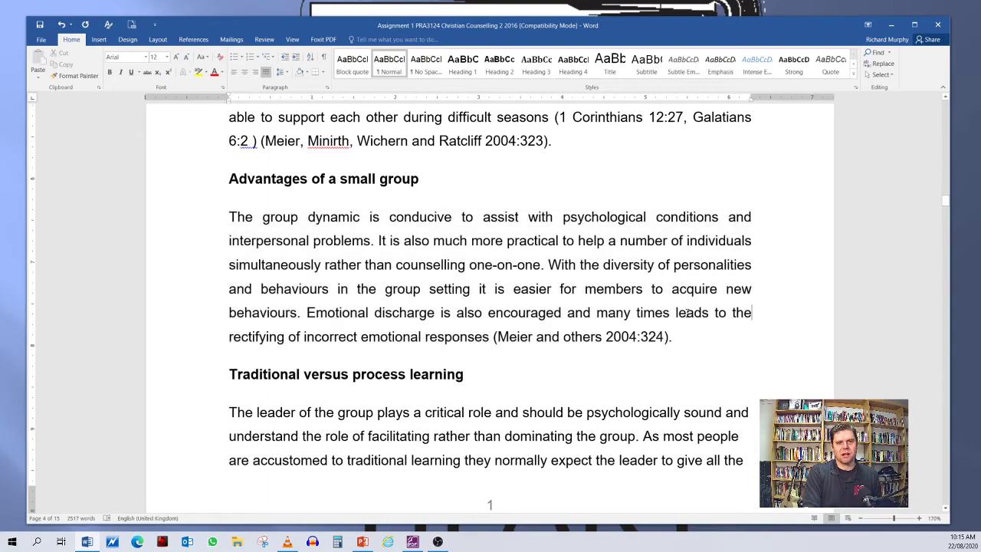
Compare the text edges of the two justified paragraphs with the unjustified paragraphs on this page and the next
scroll(736, 276, "up", 2)
scroll(728, 292, "up", 3)
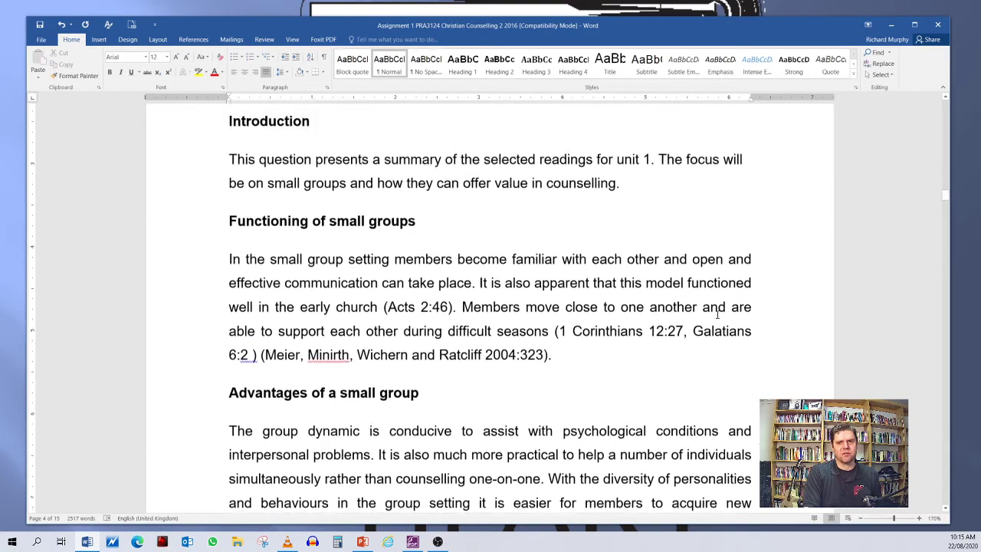
scroll(720, 305, "down", 2)
scroll(709, 284, "down", 3)
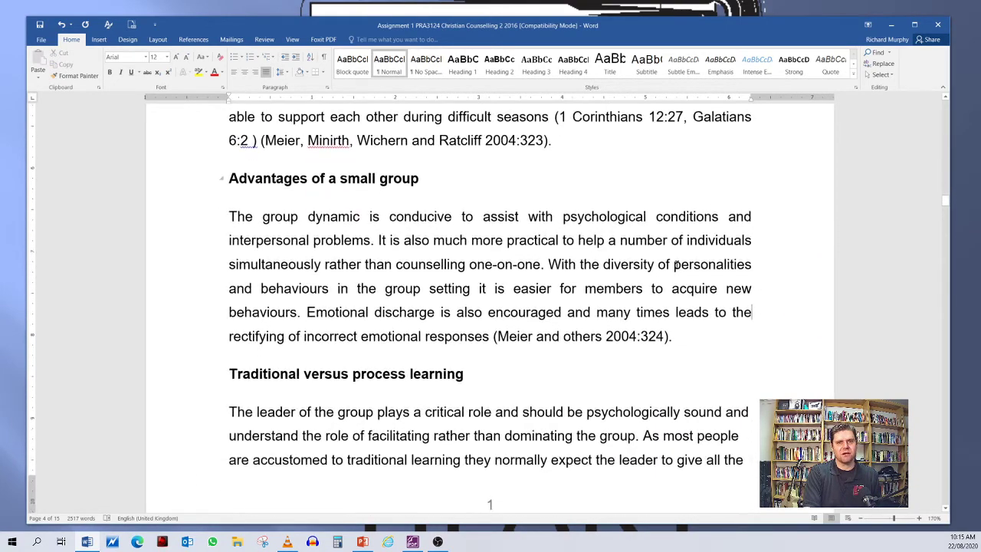
scroll(674, 268, "down", 5)
scroll(690, 276, "down", 8)
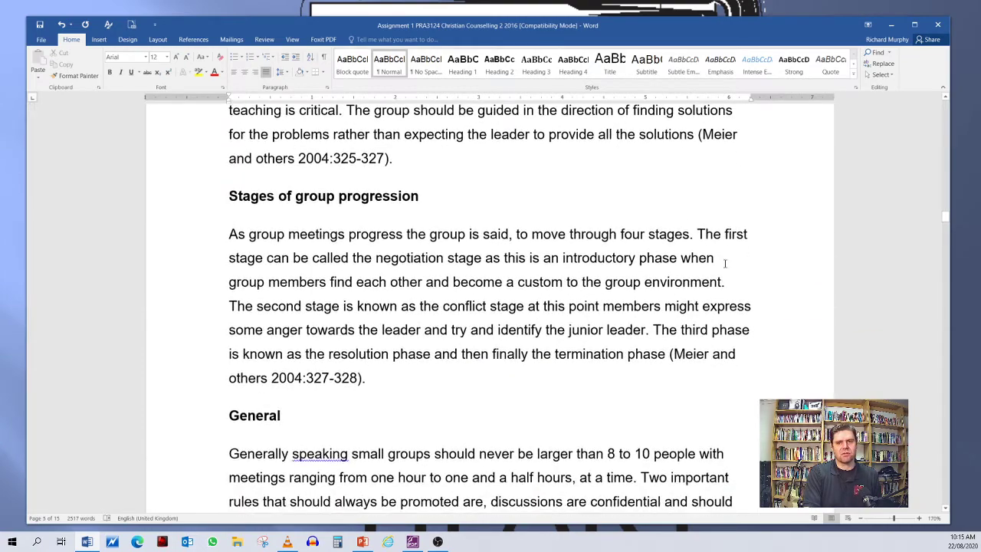
scroll(719, 245, "up", 17)
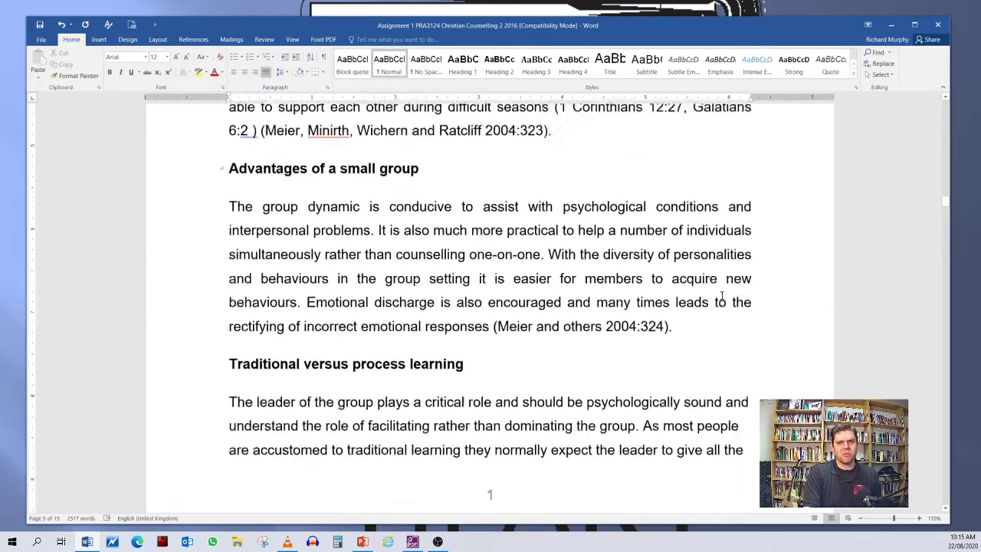
scroll(713, 294, "up", 3)
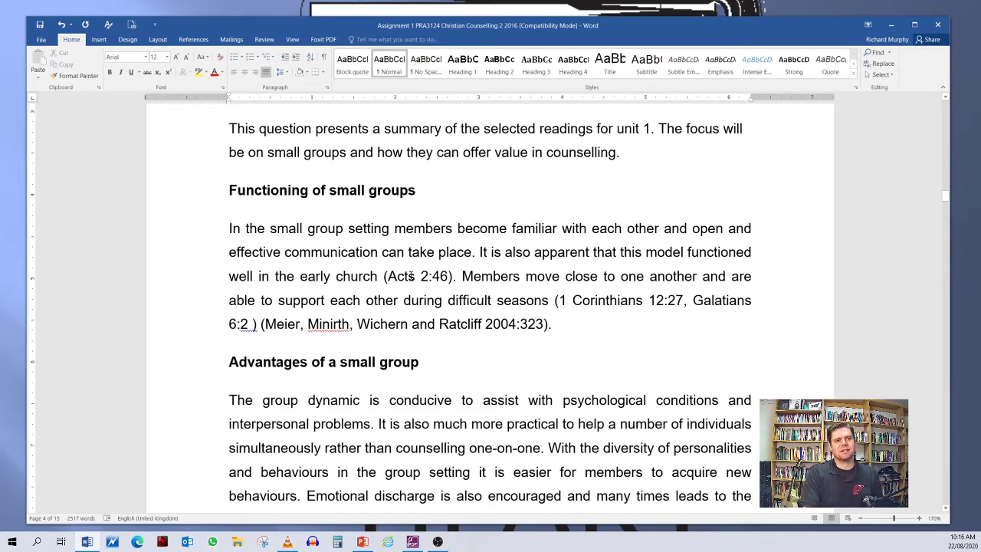
Try right and centred alignment on the "Functioning of small groups" body paragraph, finishing with left alignment
scroll(412, 276, "down", 2)
scroll(406, 284, "up", 2)
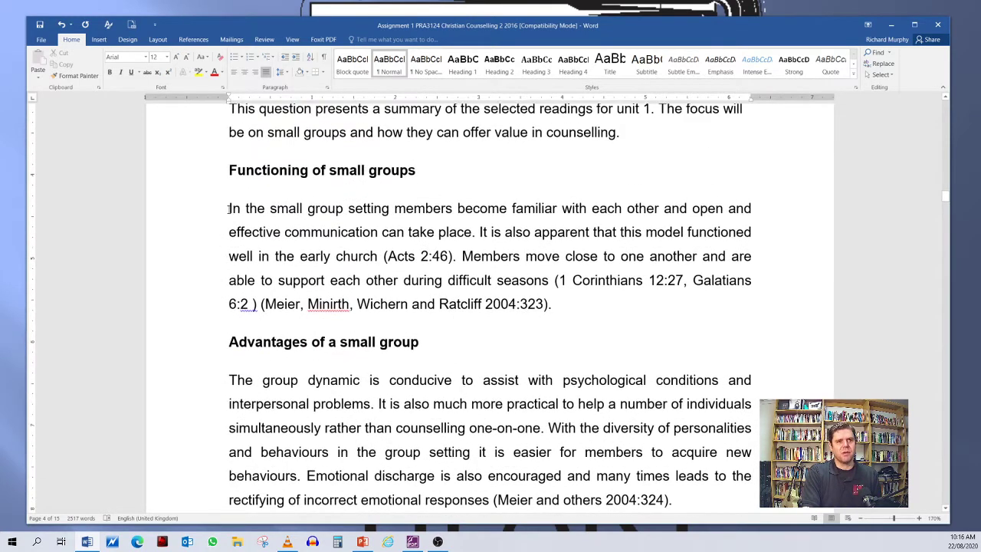
left_click_drag(229, 209, 549, 308)
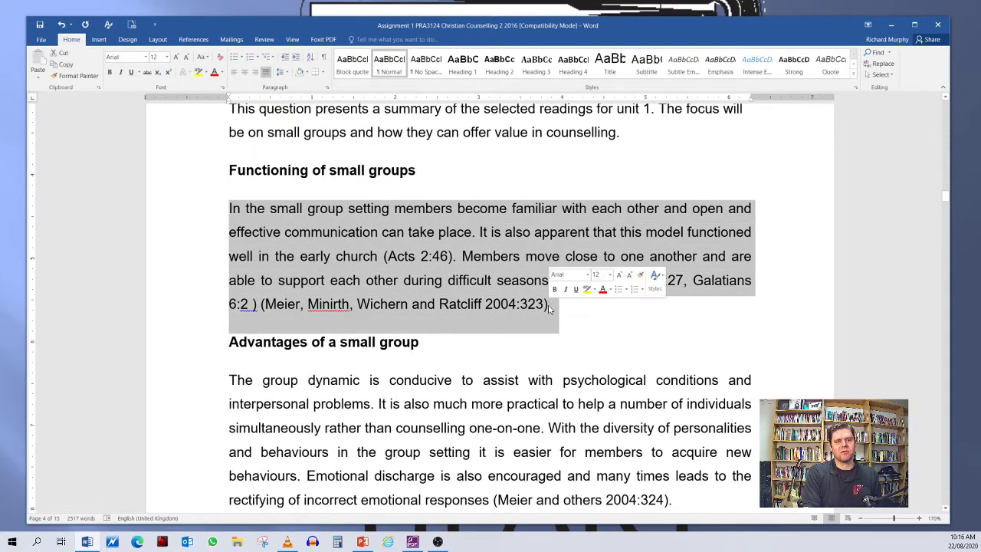
left_click(256, 74)
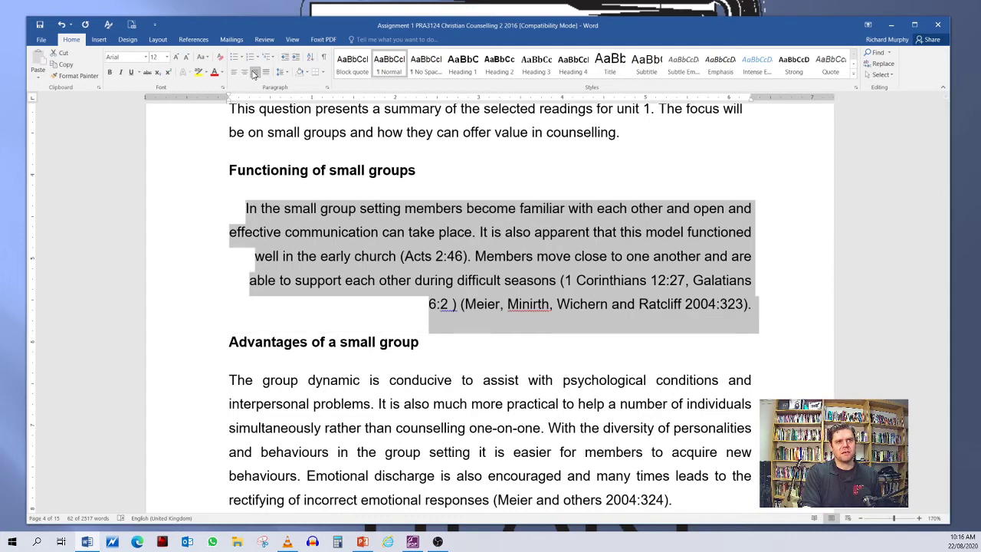
left_click(245, 73)
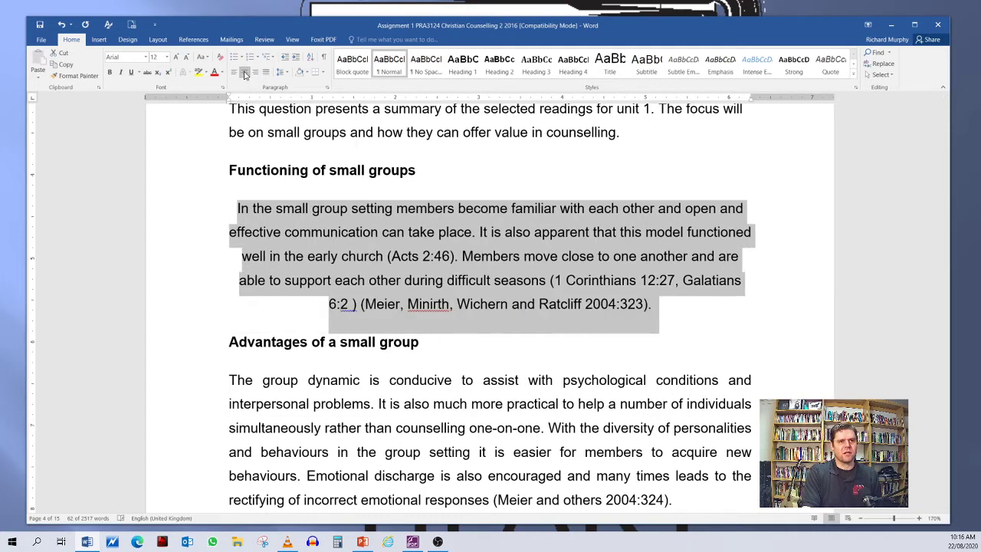
left_click(234, 73)
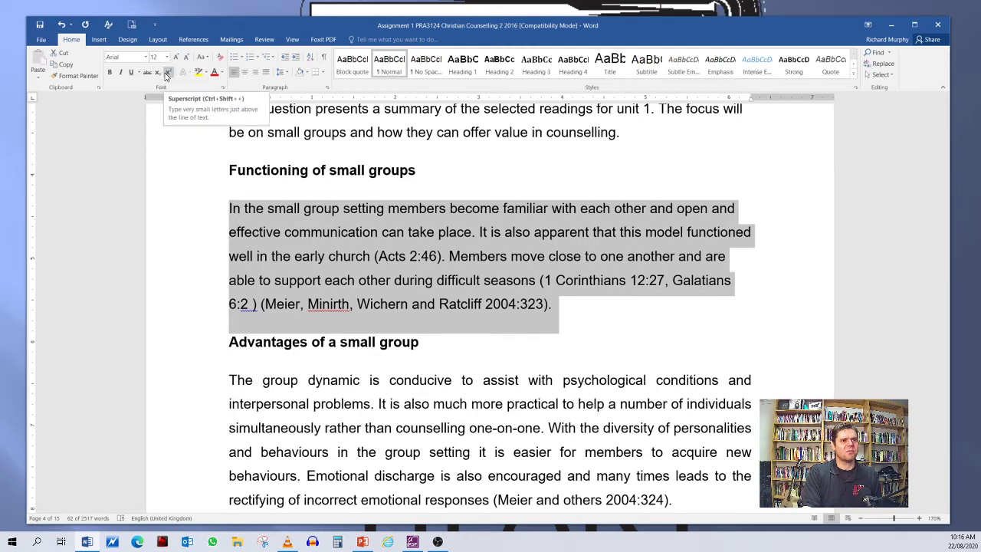
left_click(312, 209)
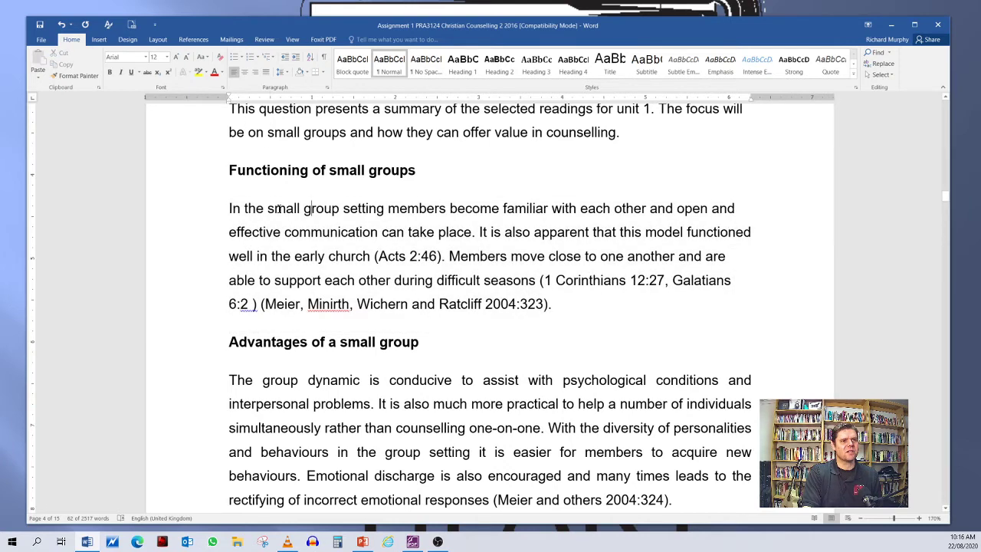
Select the opening words "In the small group" of the "Functioning of small groups" paragraph and set their font size to 12
left_click_drag(228, 208, 339, 209)
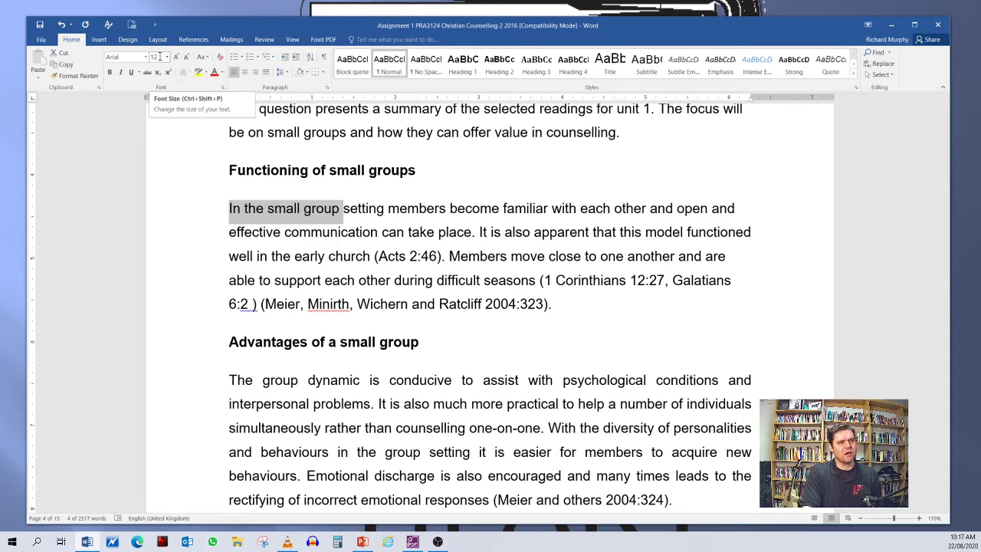
left_click(166, 57)
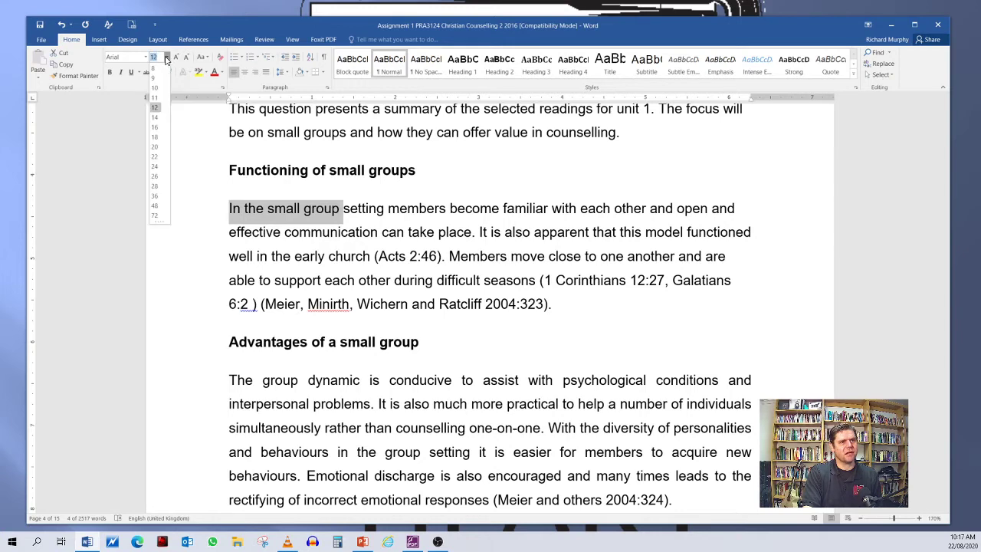
left_click(154, 107)
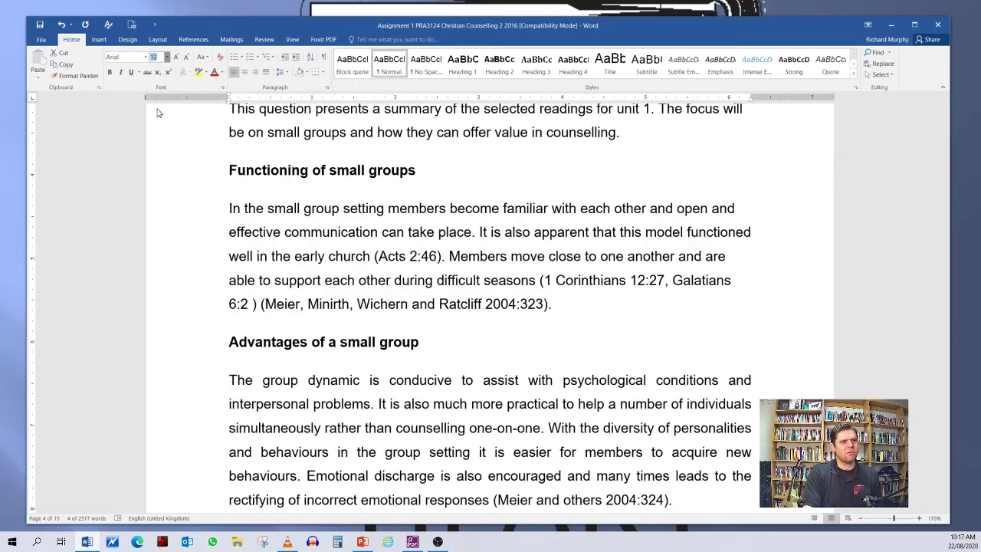
Increase the font size of "In the small group" to 14 and reduce it back to 12, repeating the change once
left_click(178, 59)
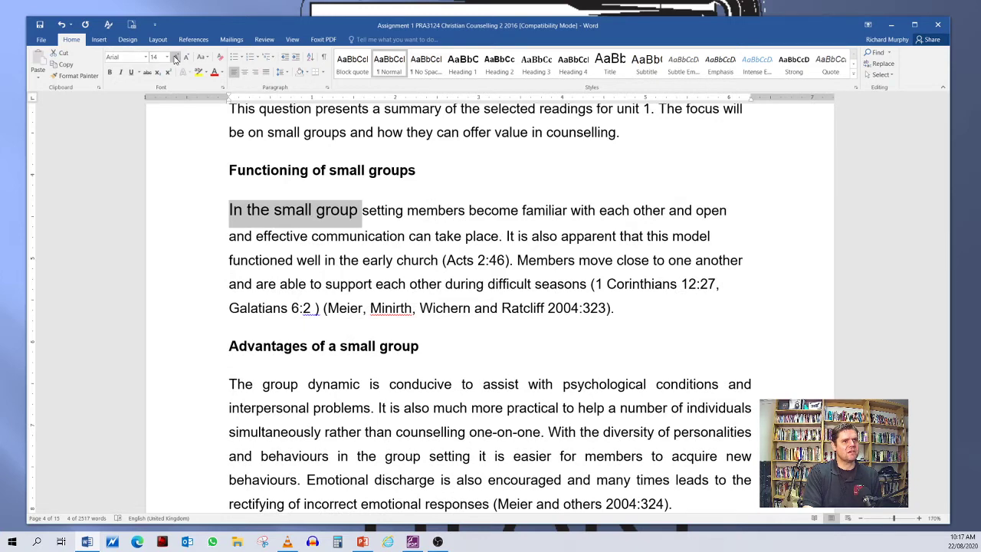
left_click(187, 58)
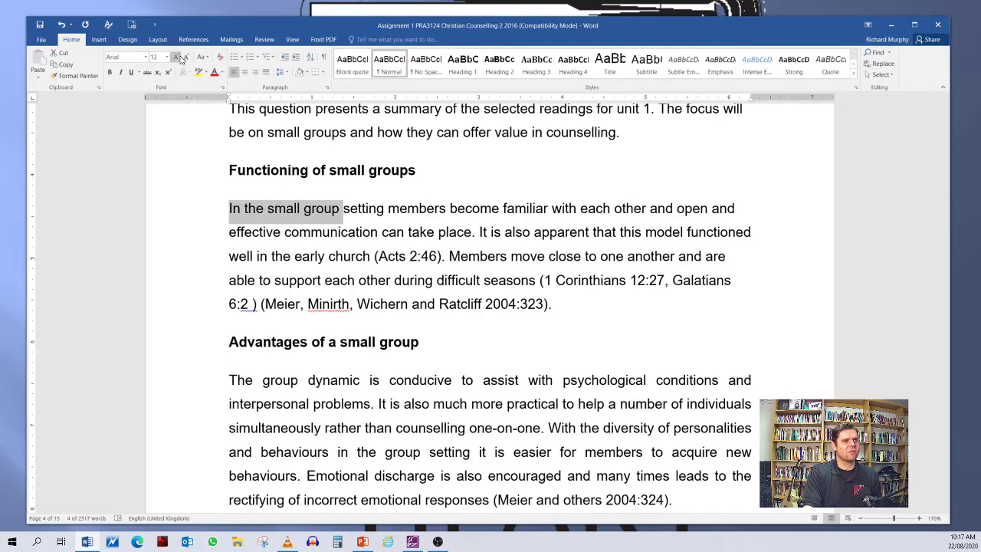
left_click(176, 58)
left_click(184, 59)
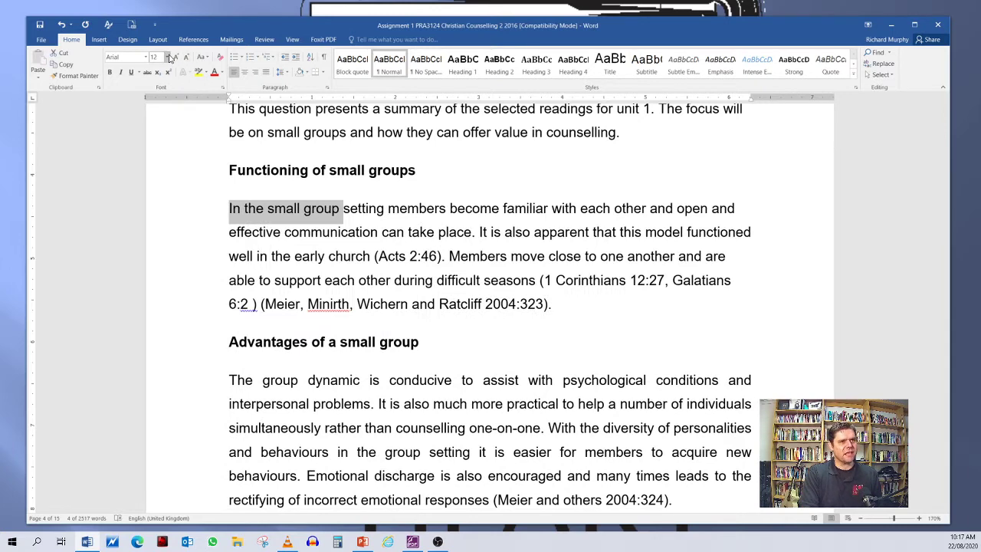
Enlarge the words "In the small group" through several font sizes, and shrink them step by step to size 14
left_click(175, 59)
left_click(175, 59)
left_click(176, 59)
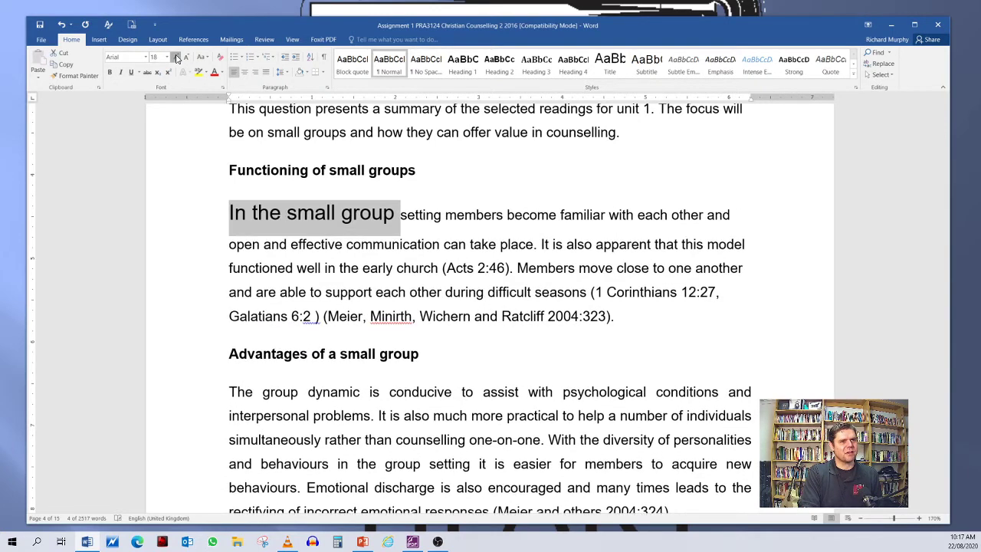
left_click(175, 59)
left_click(176, 59)
left_click(176, 59)
left_click(176, 59)
left_click(185, 59)
left_click(185, 59)
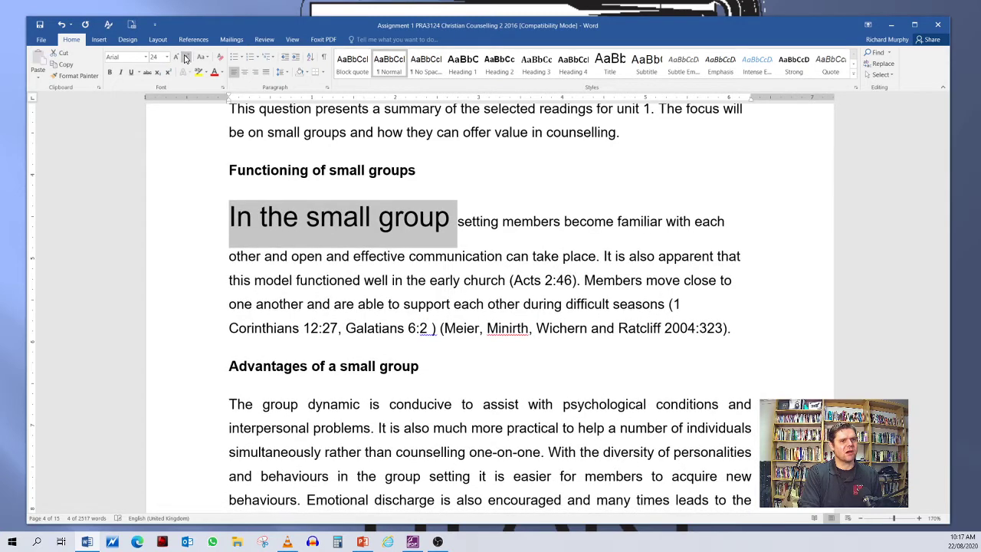
left_click(185, 59)
left_click(185, 59)
left_click(184, 59)
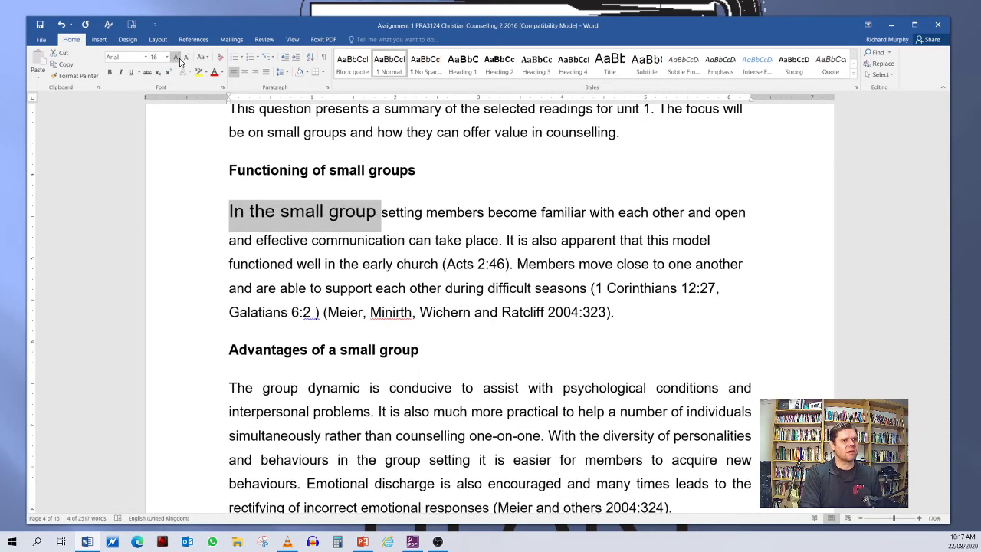
left_click(186, 60)
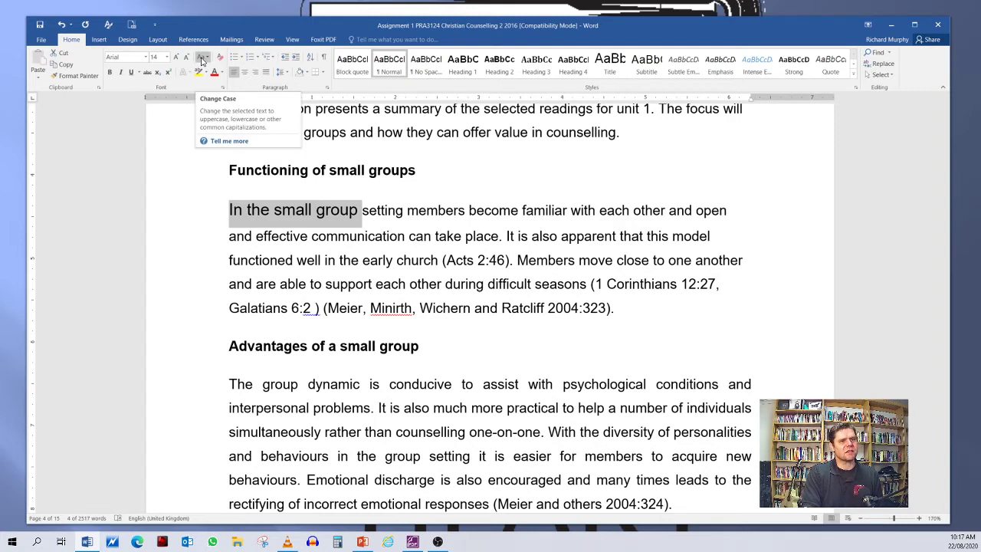
Change the case of the words "In the small group" to UPPERCASE and deselect them
left_click(201, 59)
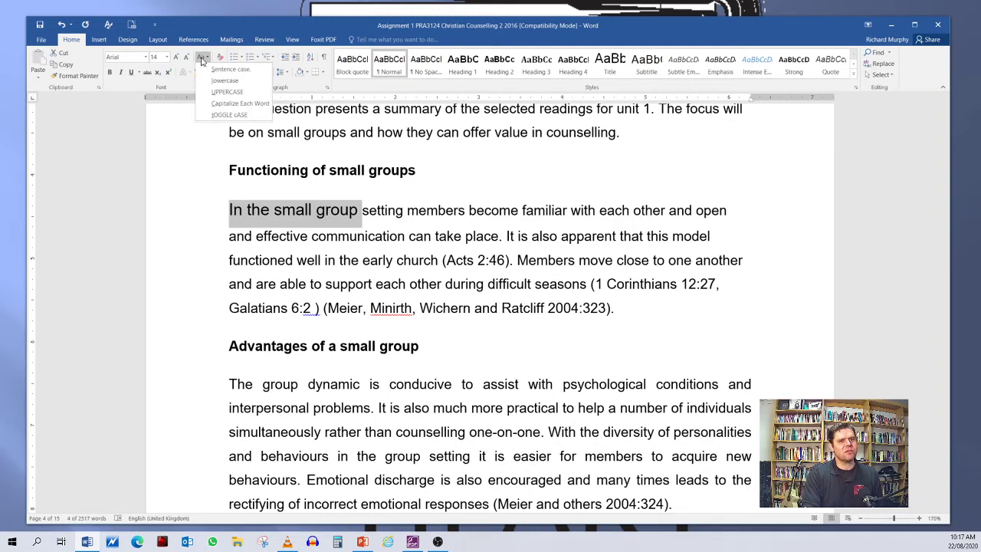
left_click(233, 93)
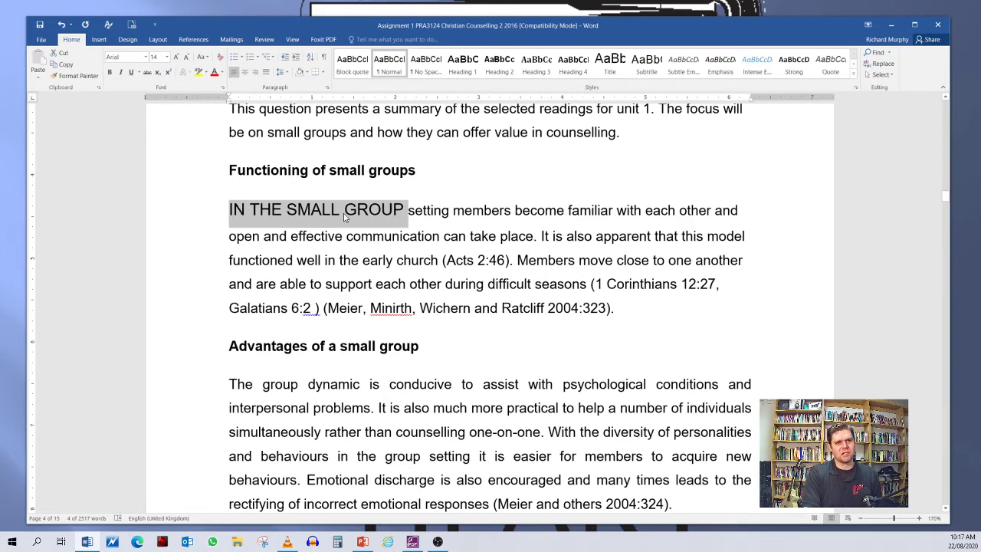
left_click(371, 215)
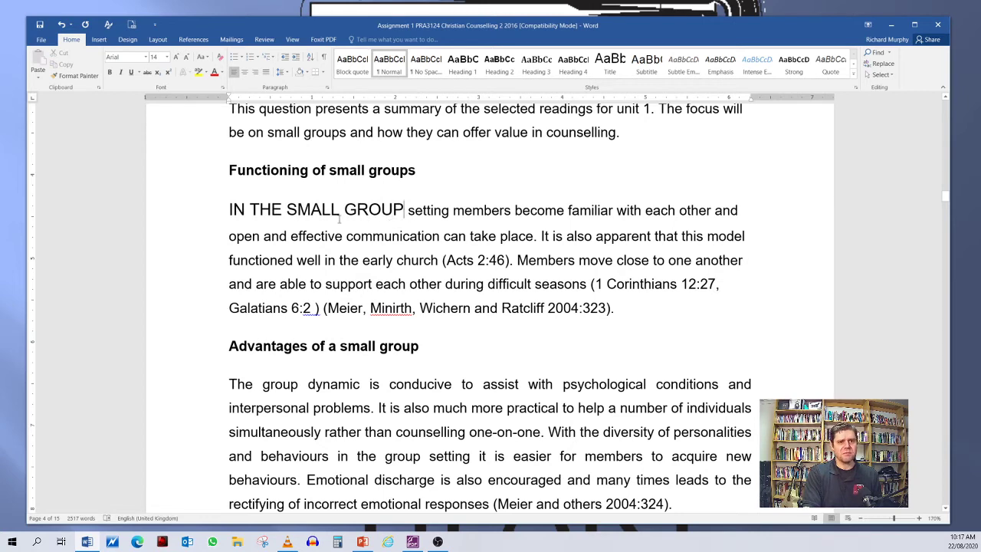
scroll(308, 200, "up", 3)
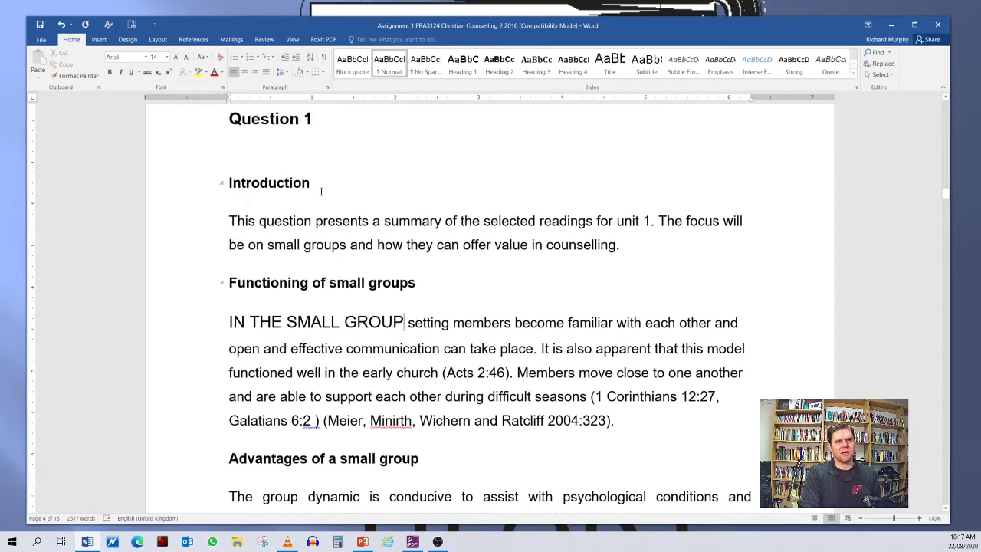
Change the case of the "Introduction" heading under Question 1 to UPPERCASE and deselect it
scroll(335, 298, "down", 2)
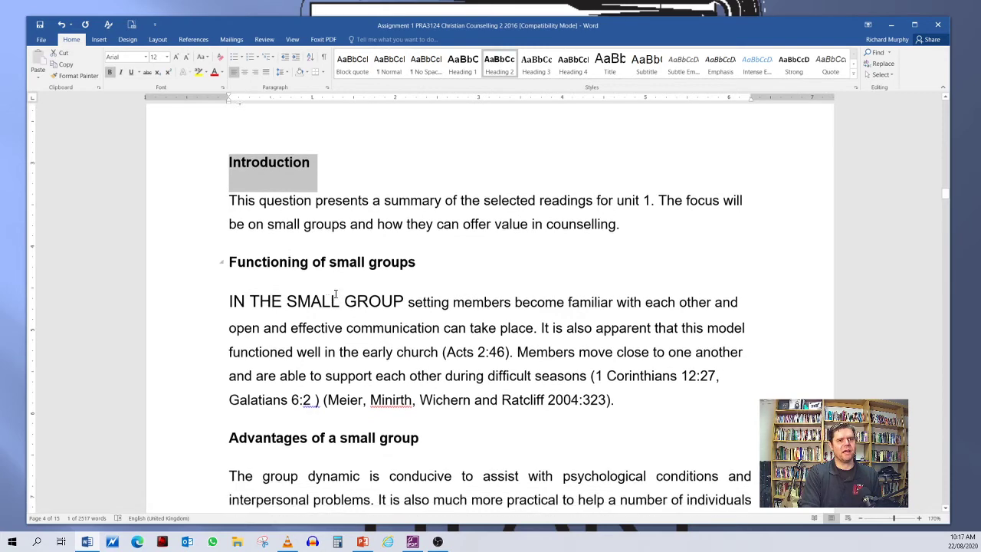
left_click(448, 244)
left_click(200, 145)
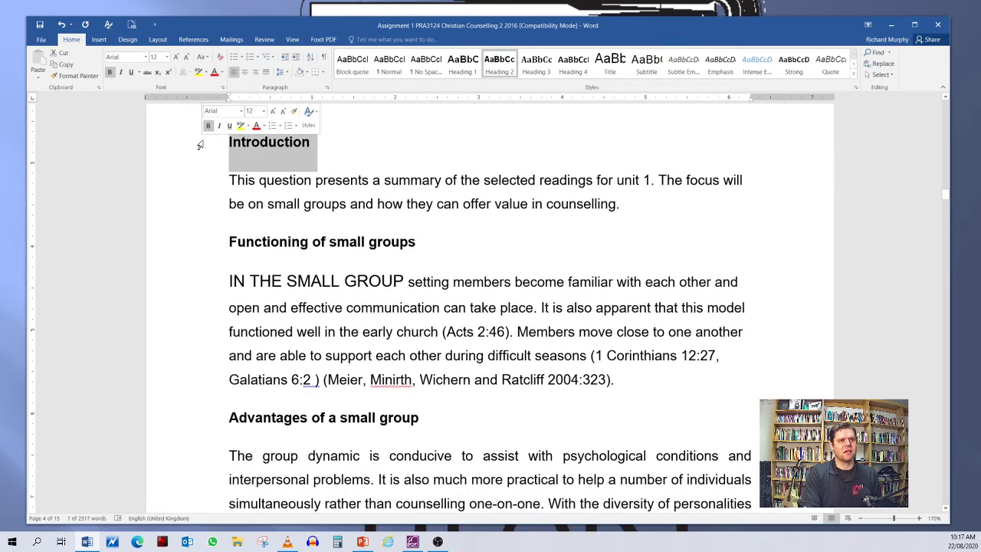
left_click(208, 59)
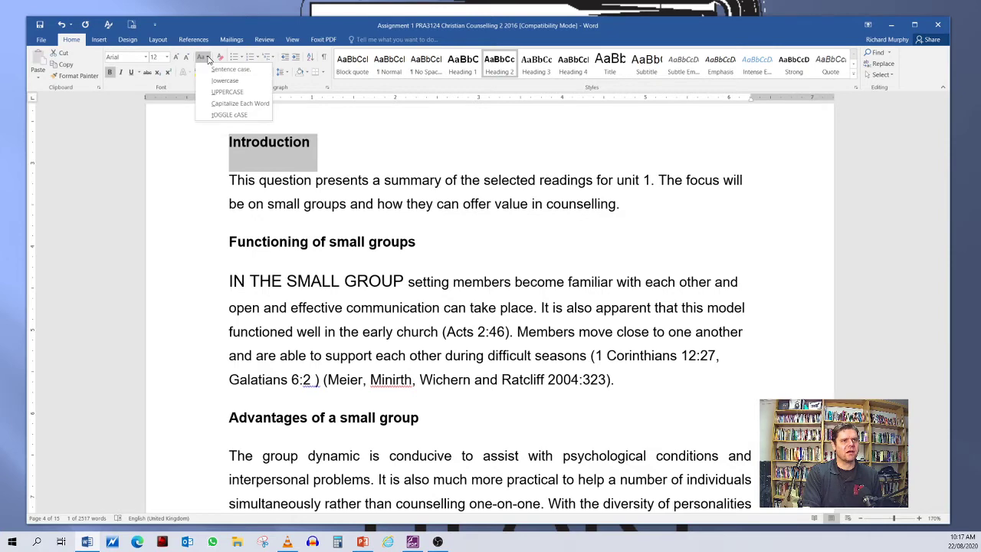
left_click(227, 92)
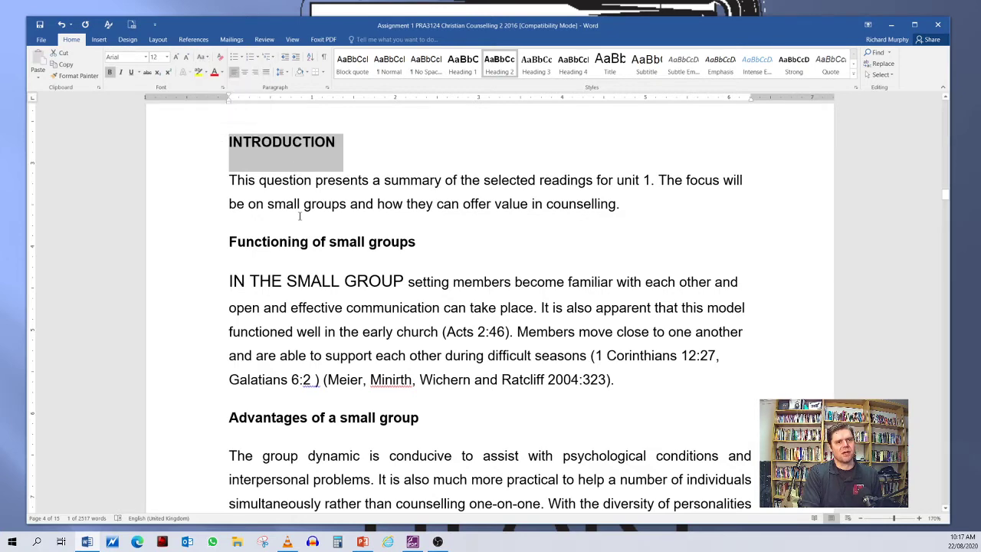
scroll(303, 239, "down", 1)
scroll(291, 221, "up", 1)
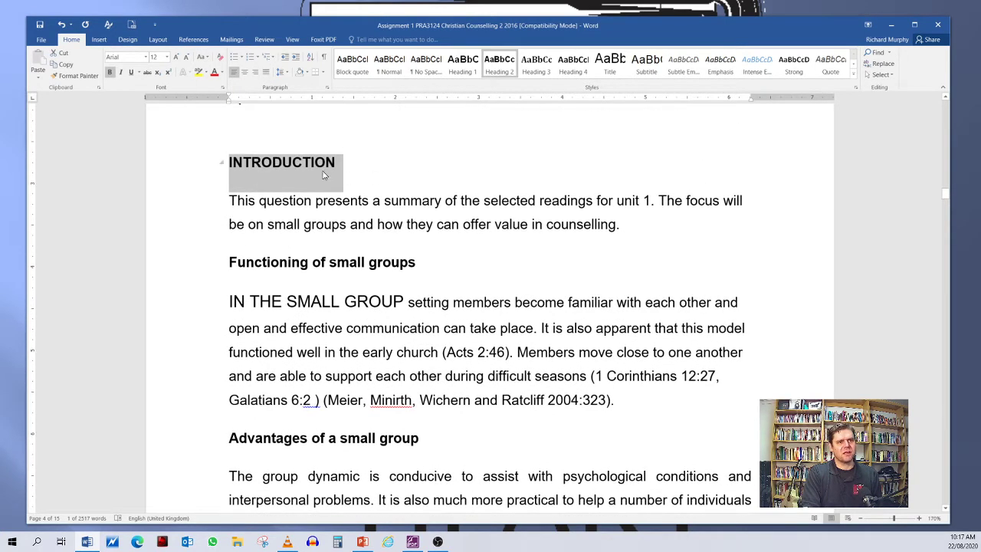
scroll(283, 169, "down", 1)
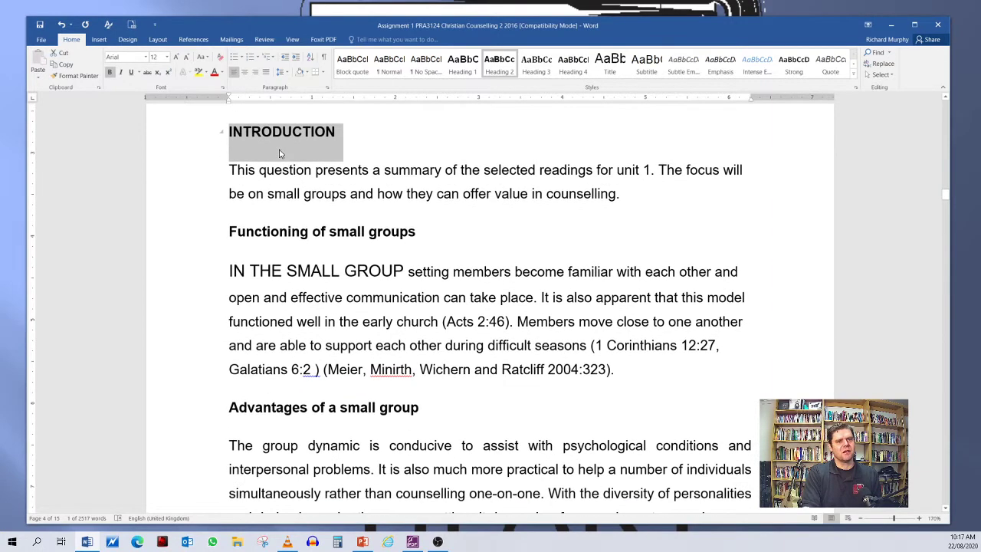
left_click(297, 169)
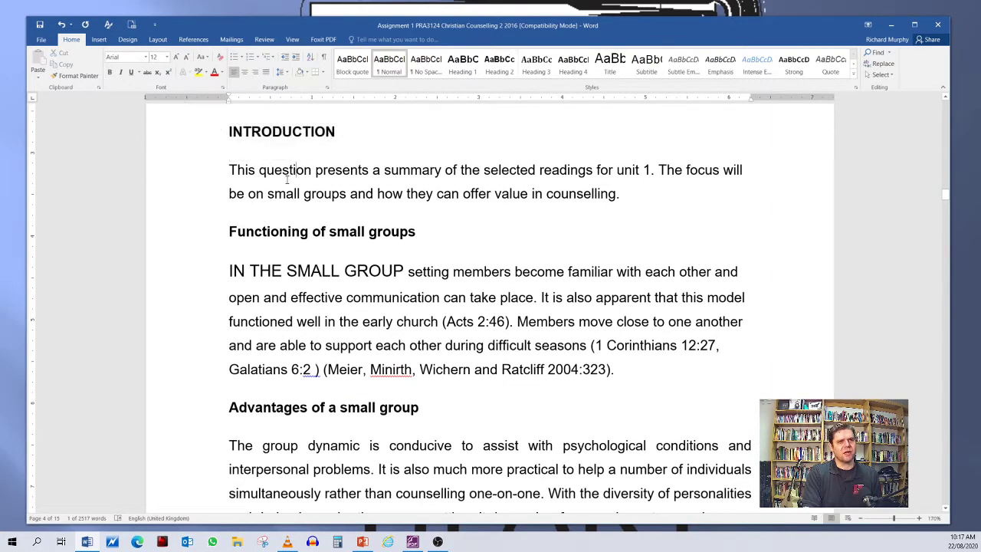
Replace the word "This" at the start of the introduction paragraph with "THIS"
double_click(250, 170)
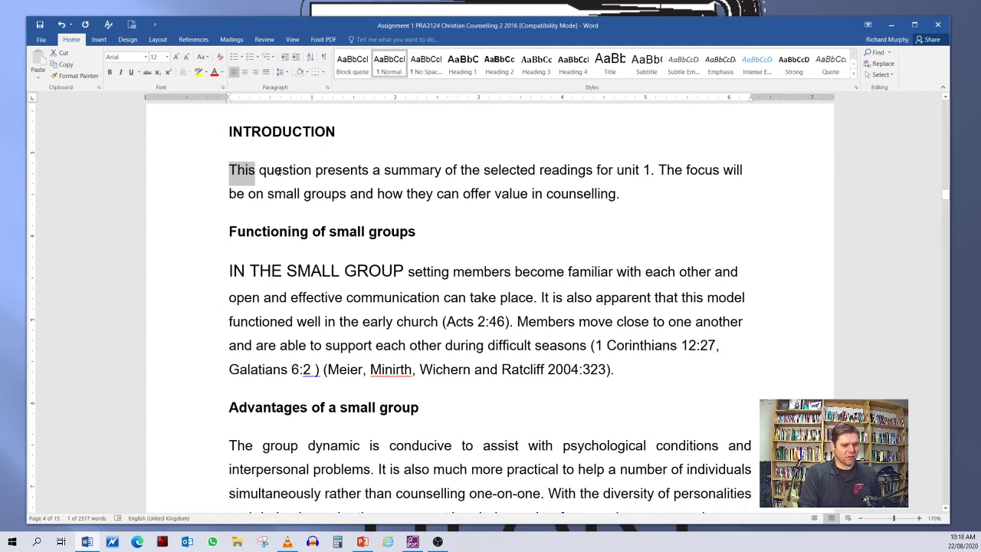
key("Delete")
type("HIS")
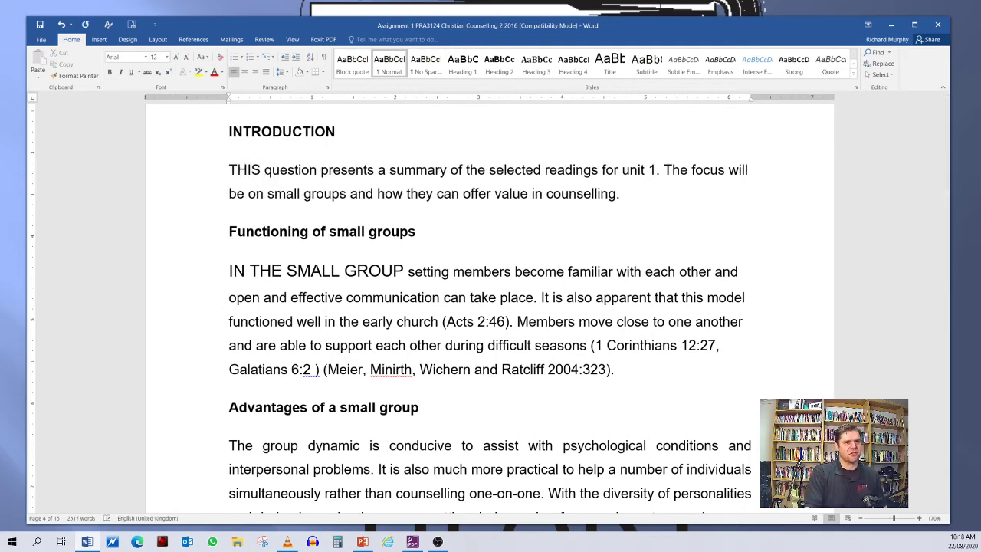
Delete the word "THIS" at the start of the introduction paragraph and retype it as "This"
left_click_drag(262, 174, 224, 180)
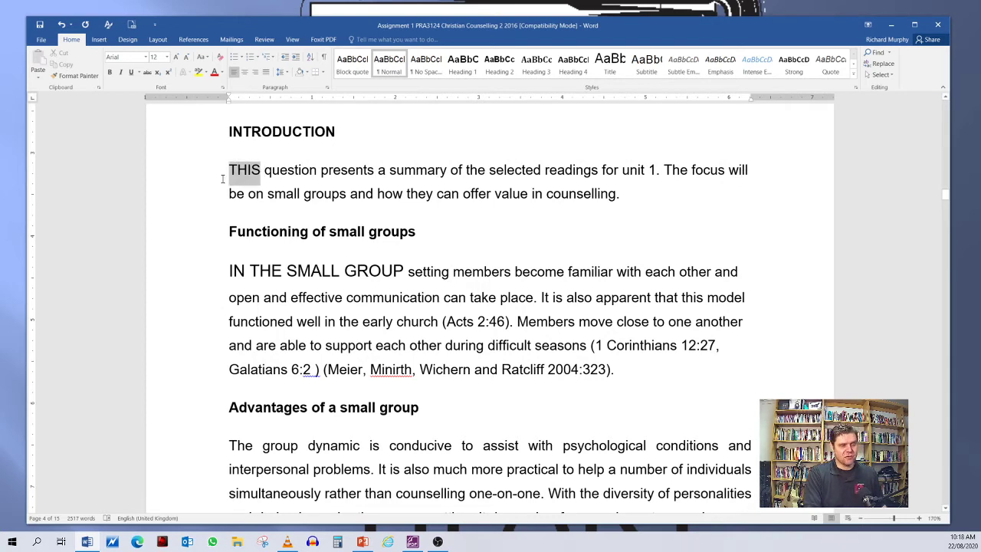
key("Delete")
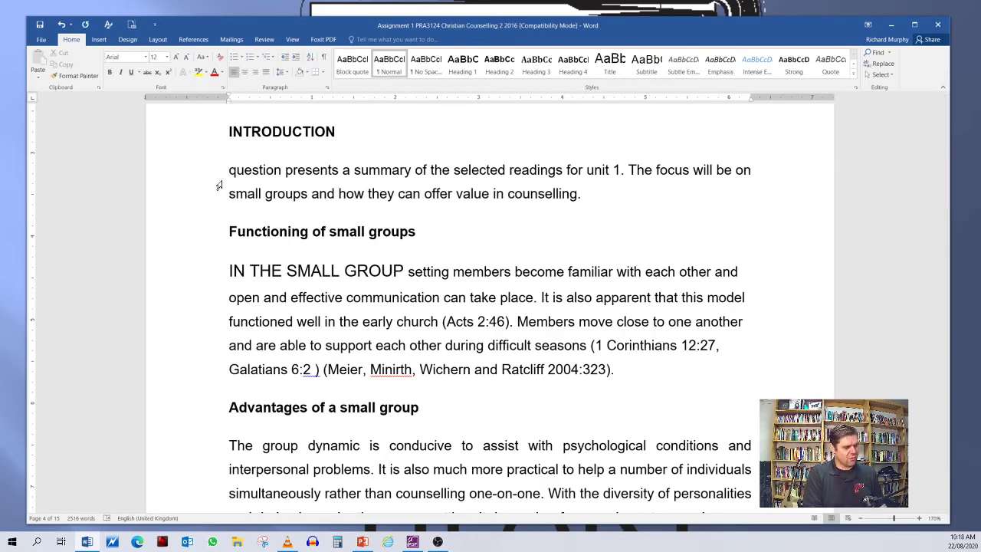
type("T")
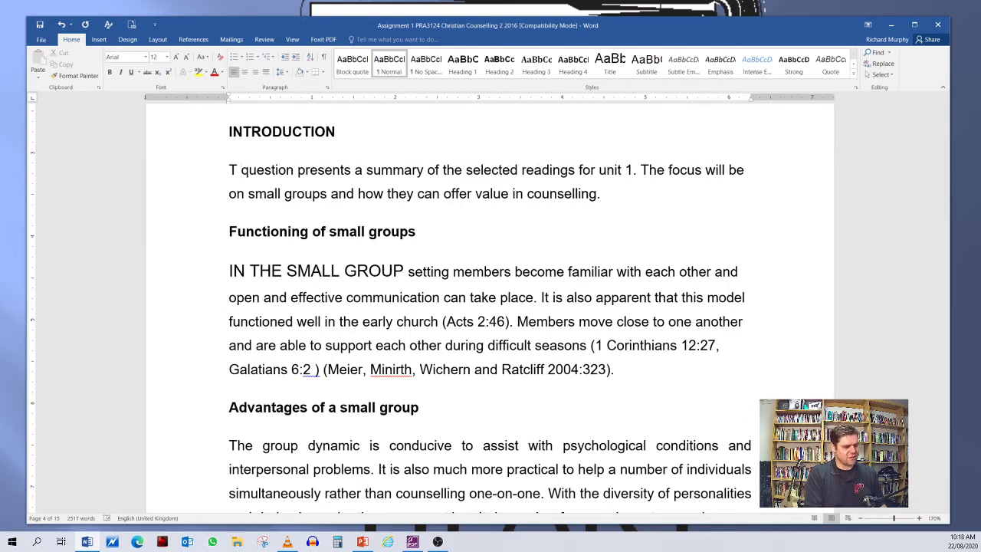
key("BackSpace")
type("his")
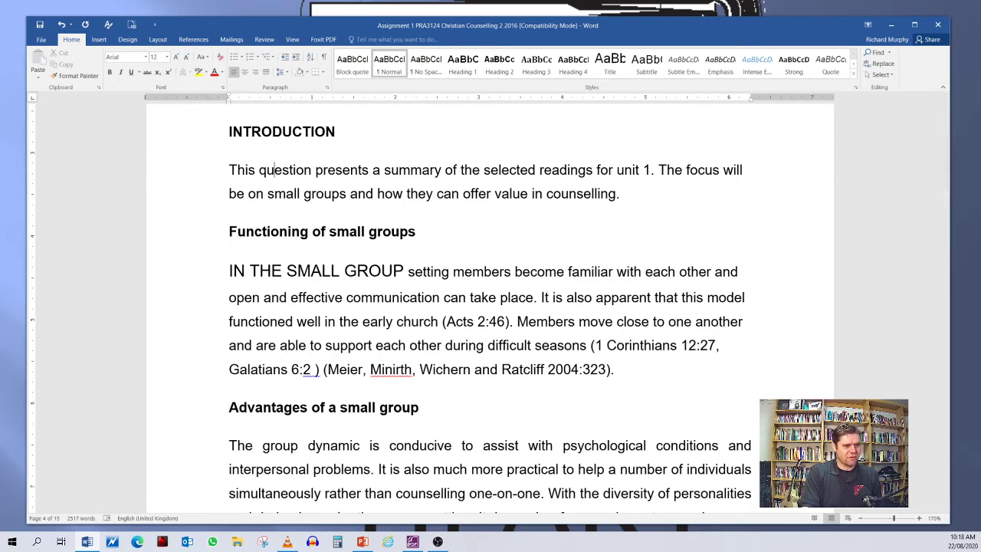
Switch to MS Word Basics.pdf in Foxit PhantomPDF and read the Lesson 3 instructions on changing font size and font
key("alt+Tab")
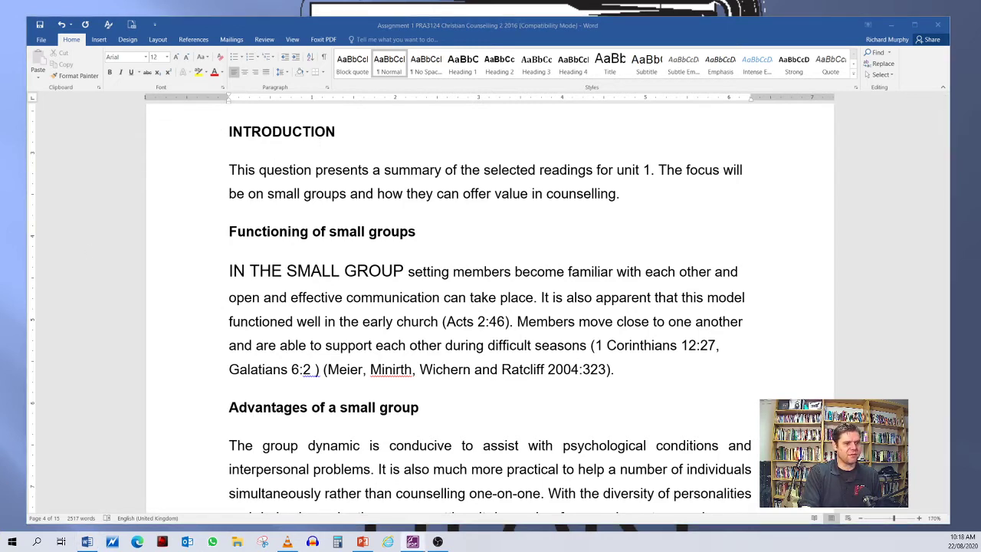
key("alt+Tab")
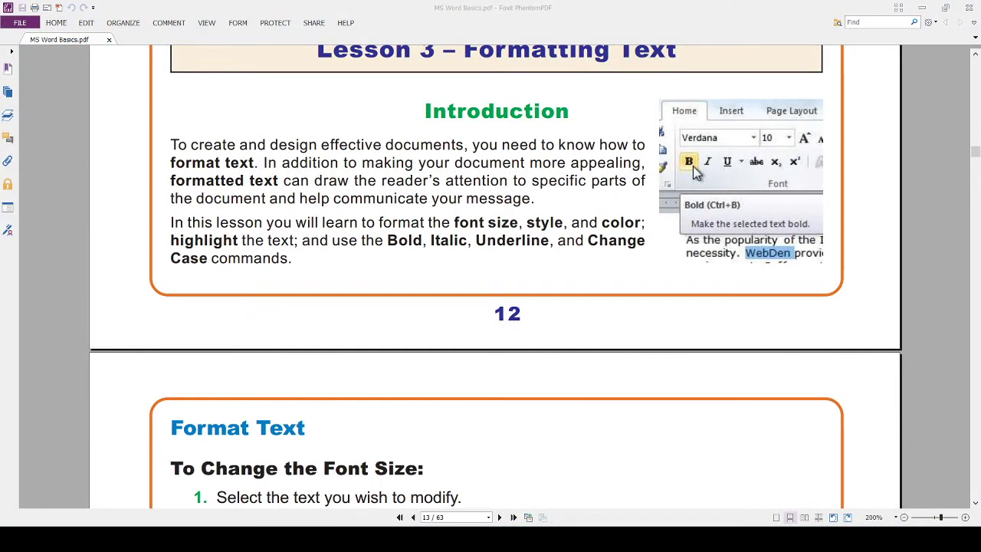
scroll(490, 199, "up", 1)
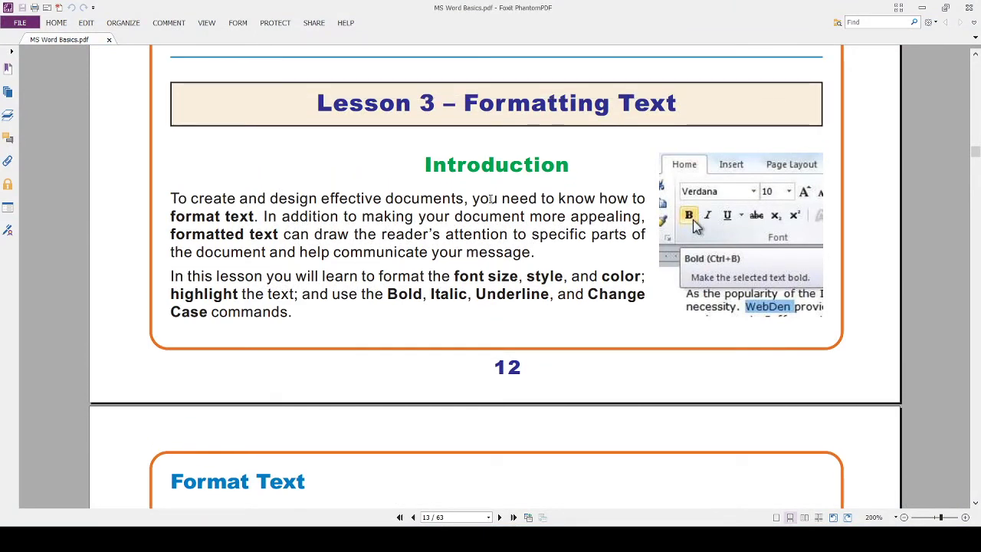
scroll(491, 198, "down", 6)
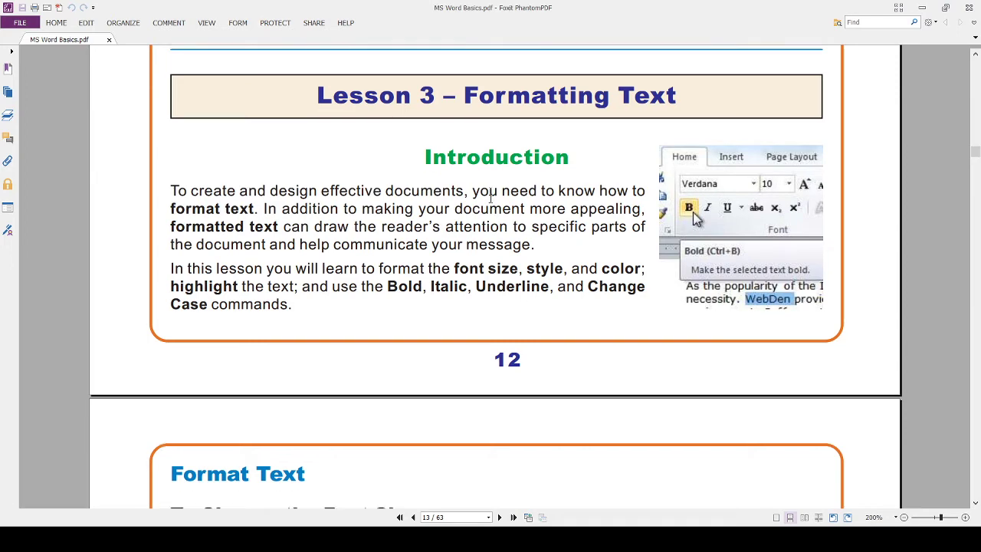
scroll(352, 230, "down", 2)
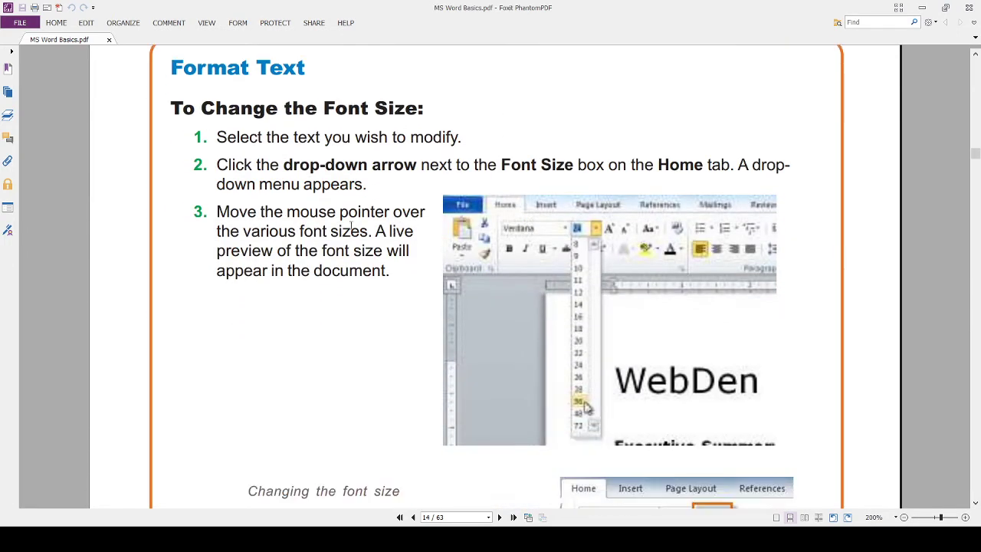
scroll(410, 187, "down", 1)
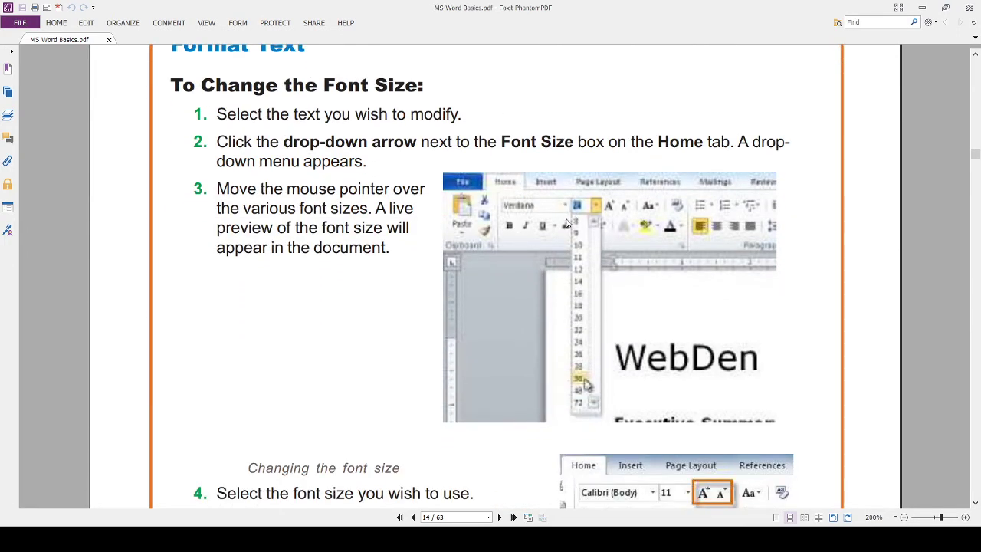
scroll(410, 270, "down", 3)
scroll(408, 270, "down", 7)
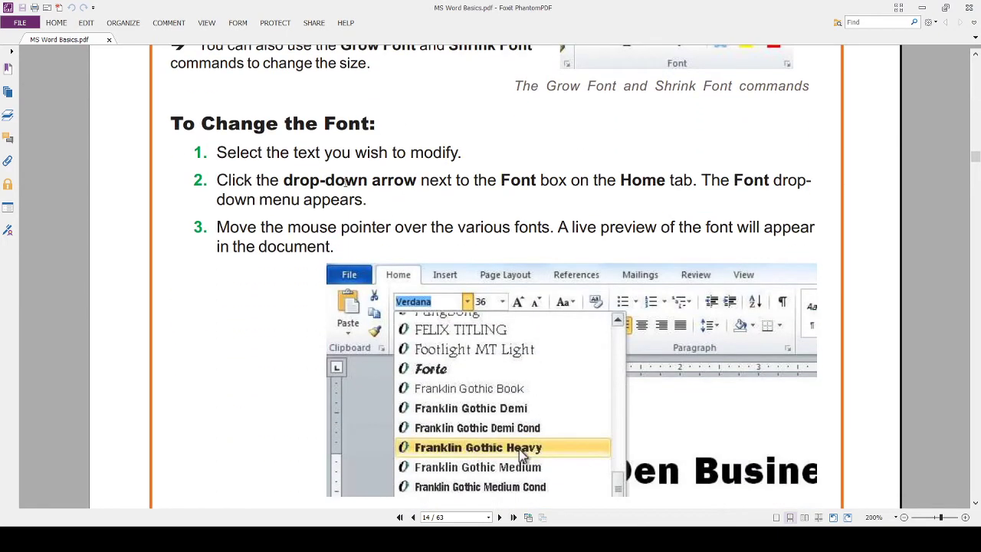
scroll(352, 190, "down", 1)
scroll(351, 189, "down", 1)
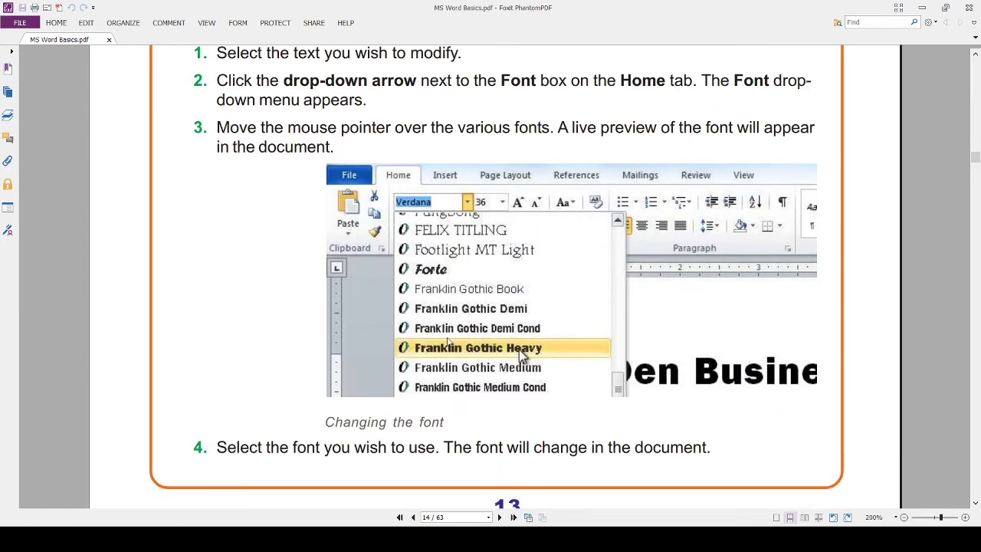
scroll(446, 343, "down", 2)
Read the lesson's sections on changing the font color, highlighting text and using the Bold, Italic and Underline commands
scroll(440, 245, "down", 7)
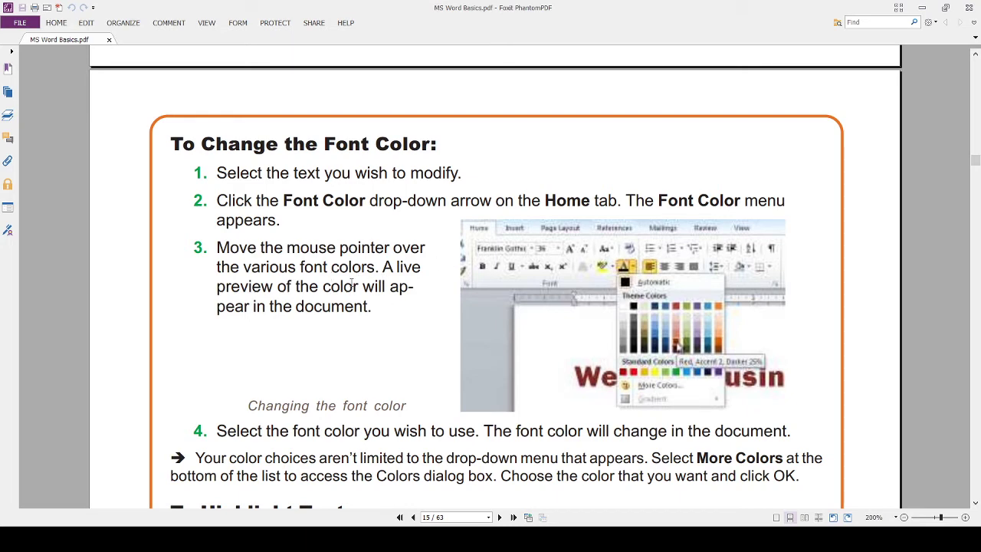
scroll(374, 267, "down", 10)
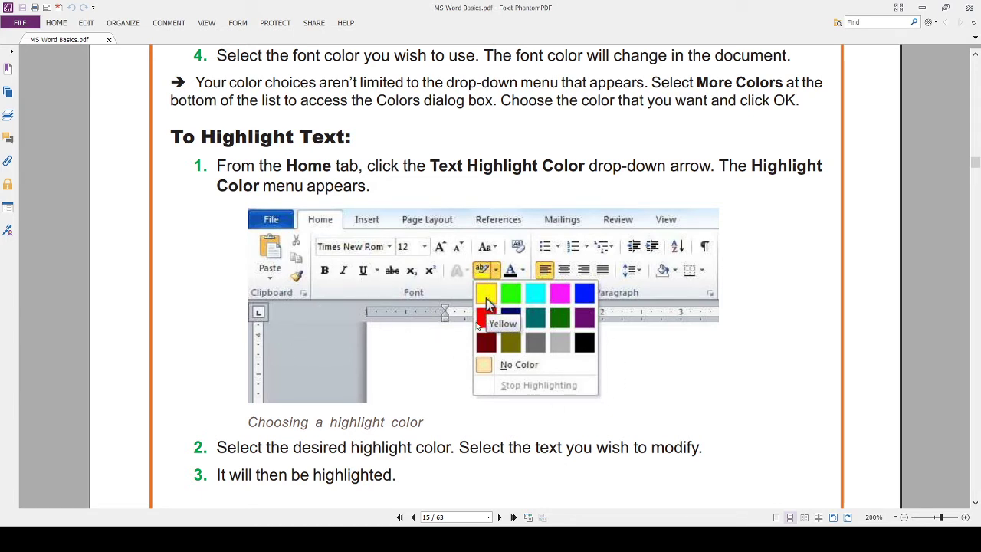
scroll(342, 323, "down", 3)
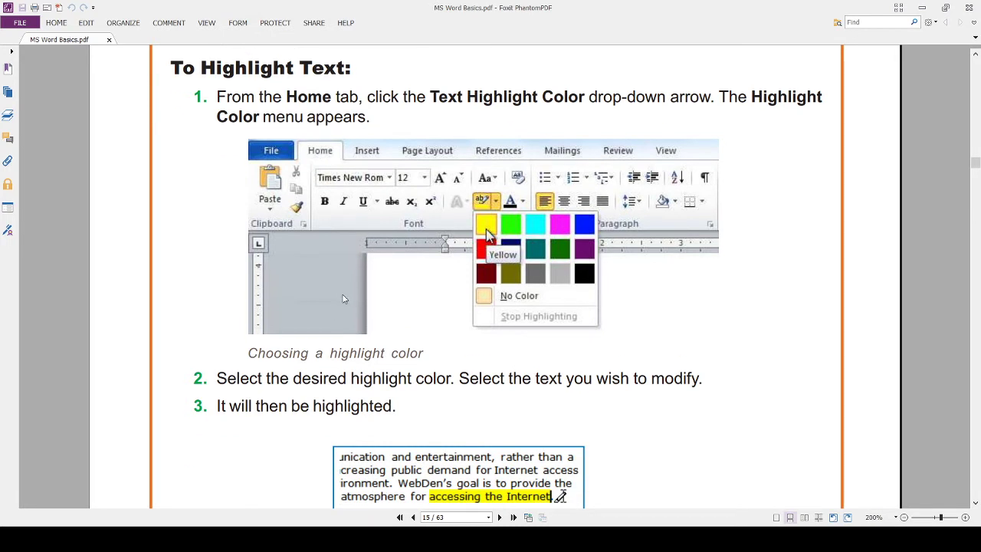
scroll(344, 298, "down", 10)
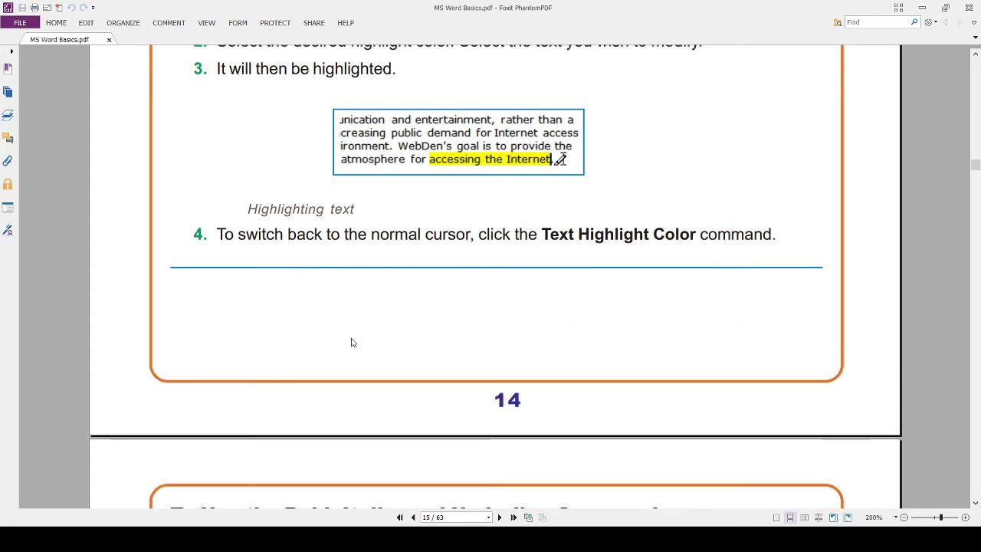
scroll(352, 342, "down", 4)
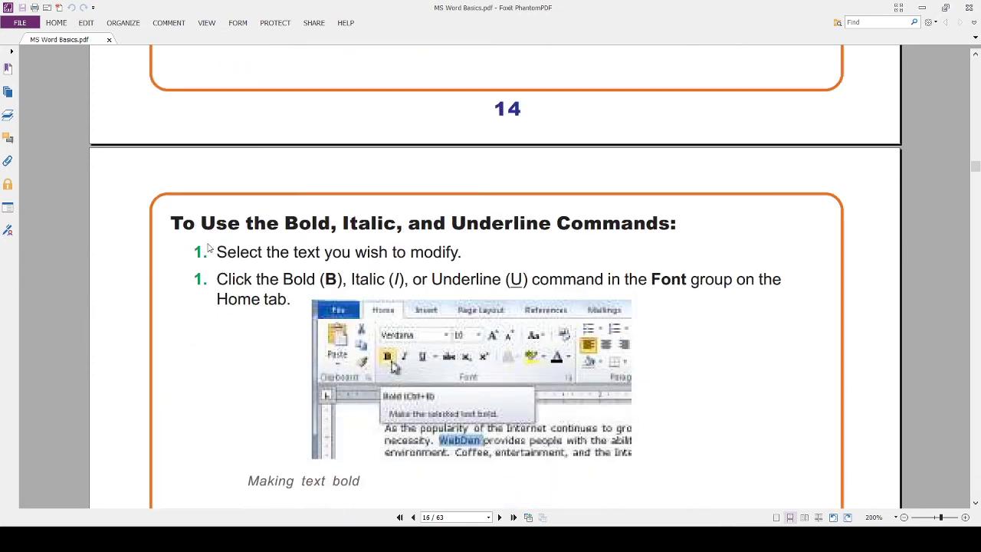
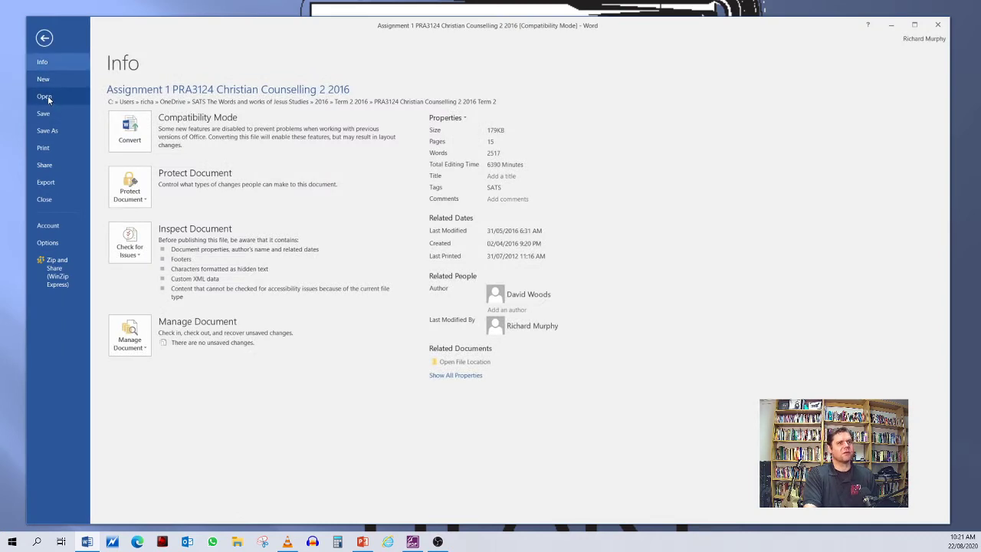
Browse to the Documents folder to look for a Word file to open, and cancel without opening anything
left_click(46, 98)
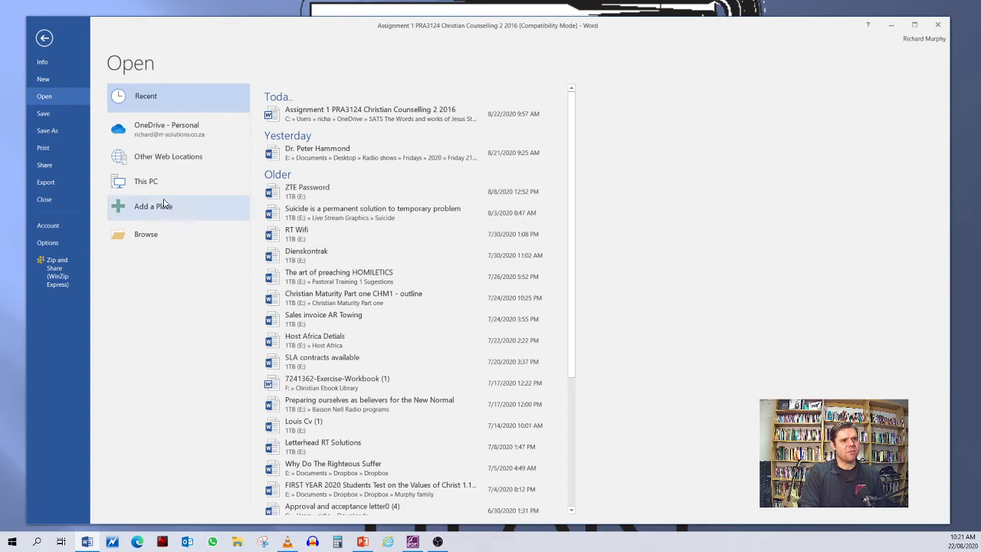
left_click(146, 235)
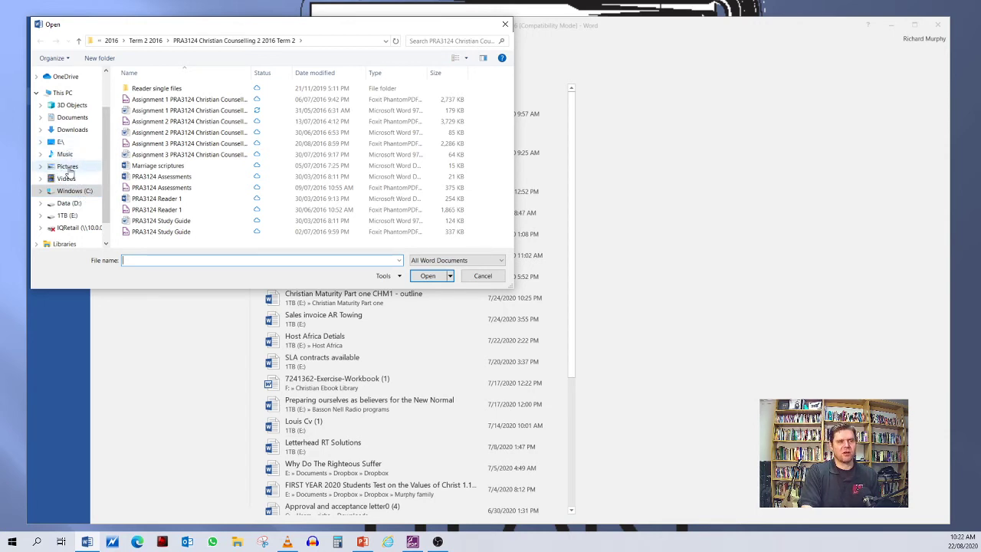
left_click(69, 118)
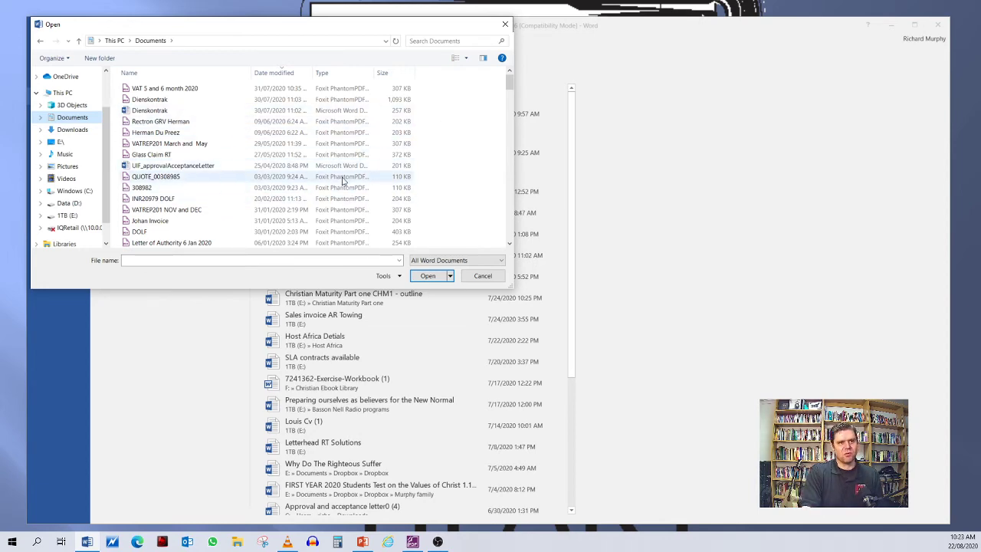
left_click(481, 277)
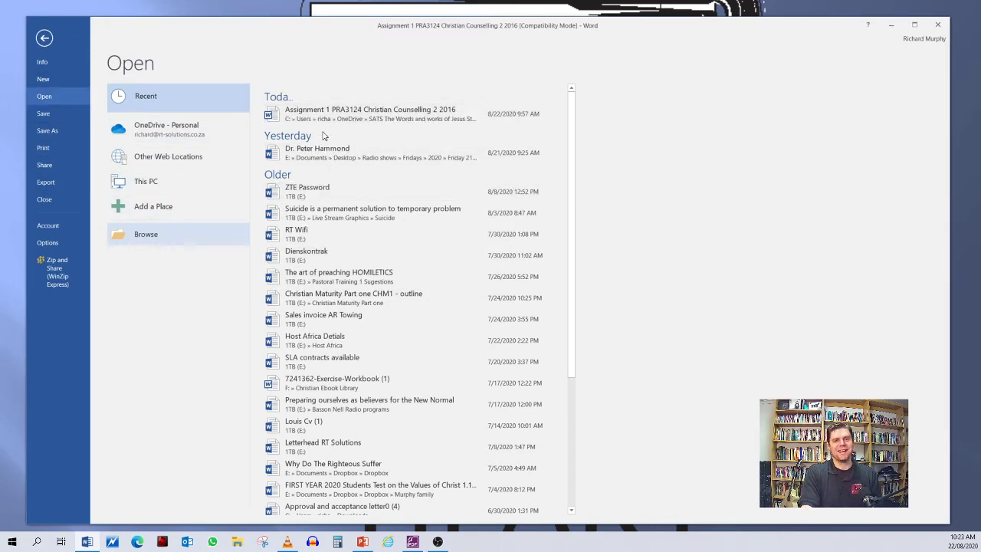
Start saving a copy of the assignment and choose the Documents folder as the location
left_click(47, 132)
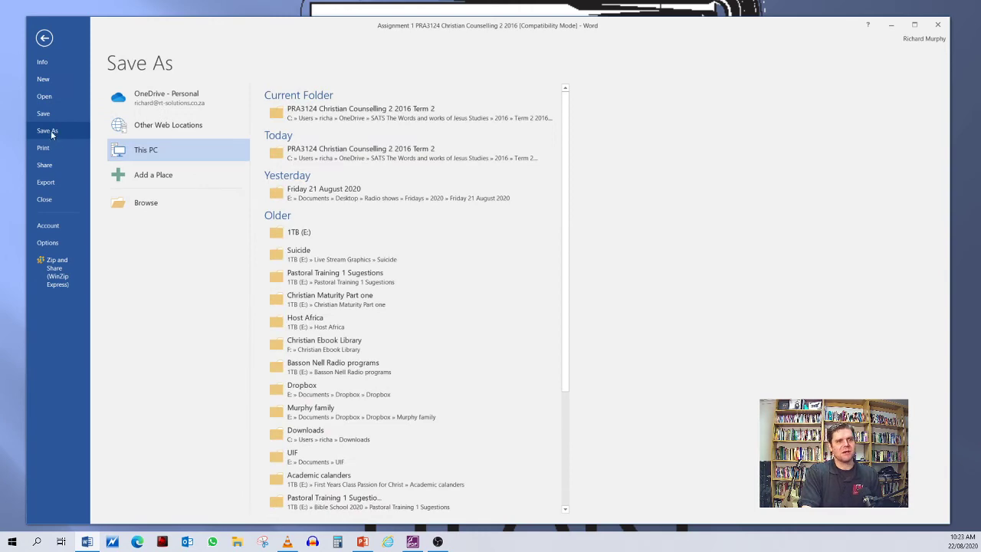
left_click(150, 203)
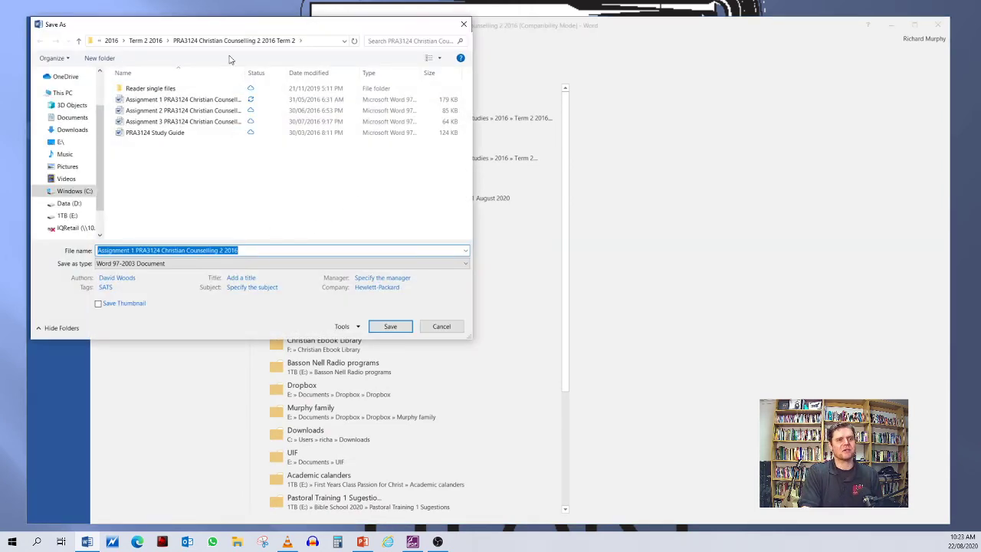
left_click_drag(232, 27, 377, 25)
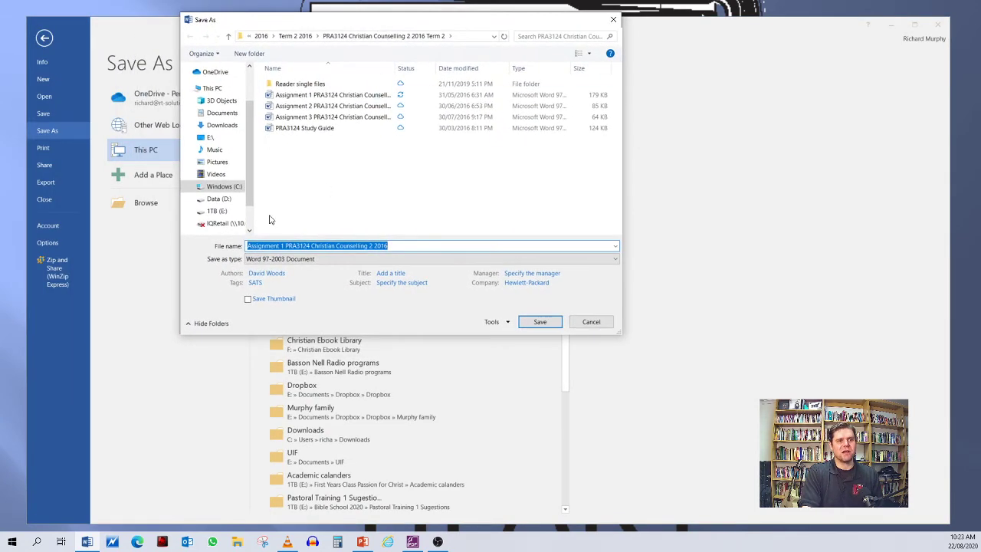
left_click(219, 113)
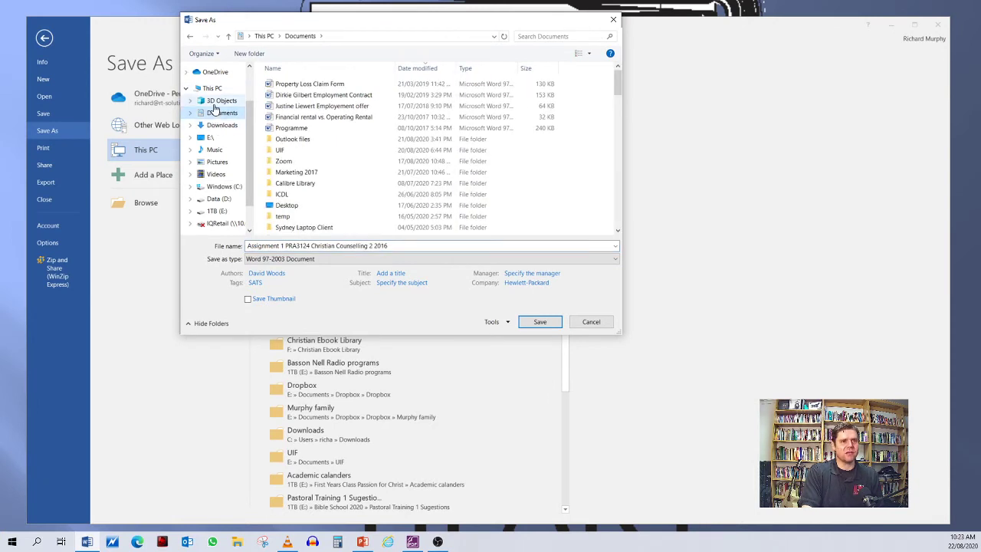
left_click(219, 126)
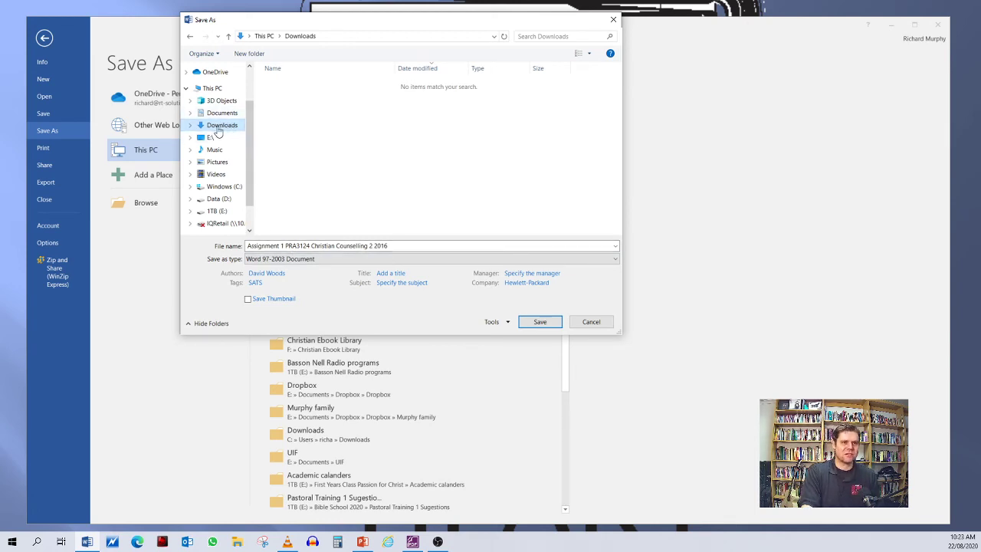
left_click(214, 115)
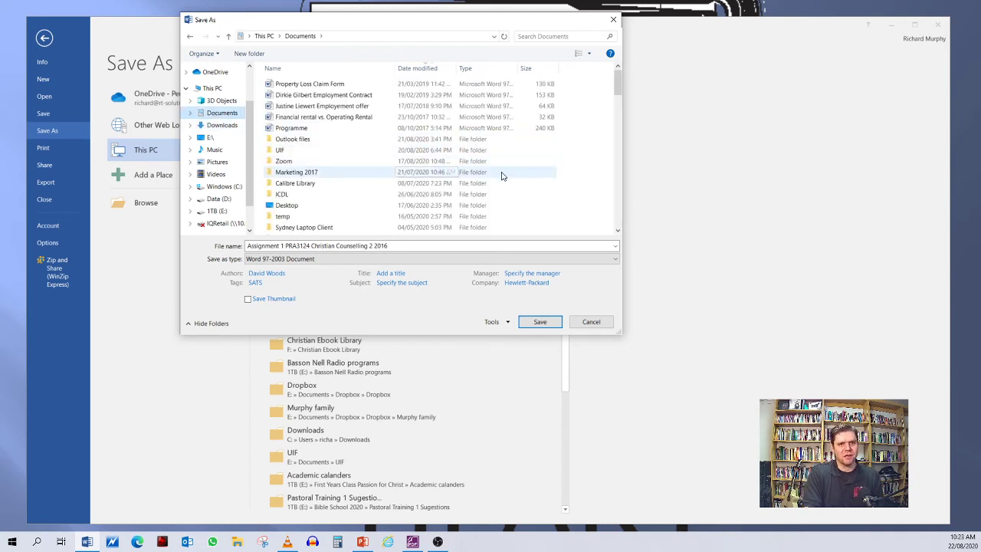
Create a folder named "Studies" inside Documents and save the assignment in it under its existing file name
right_click(537, 154)
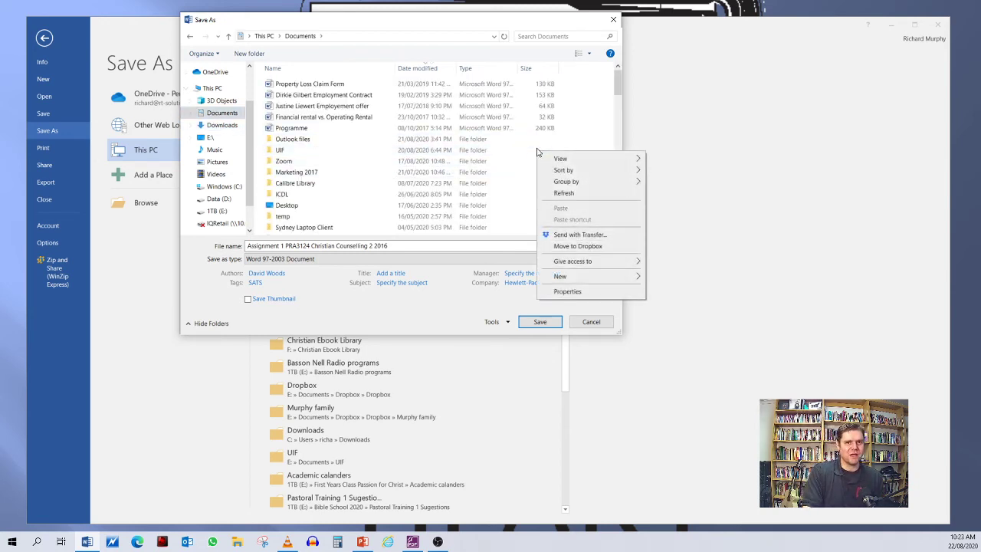
mouse_move(574, 281)
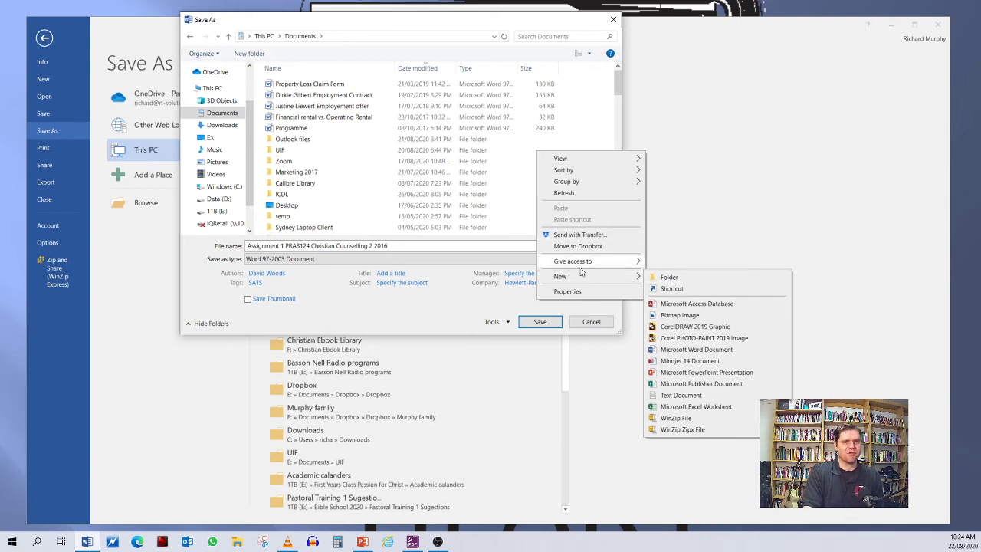
left_click(659, 276)
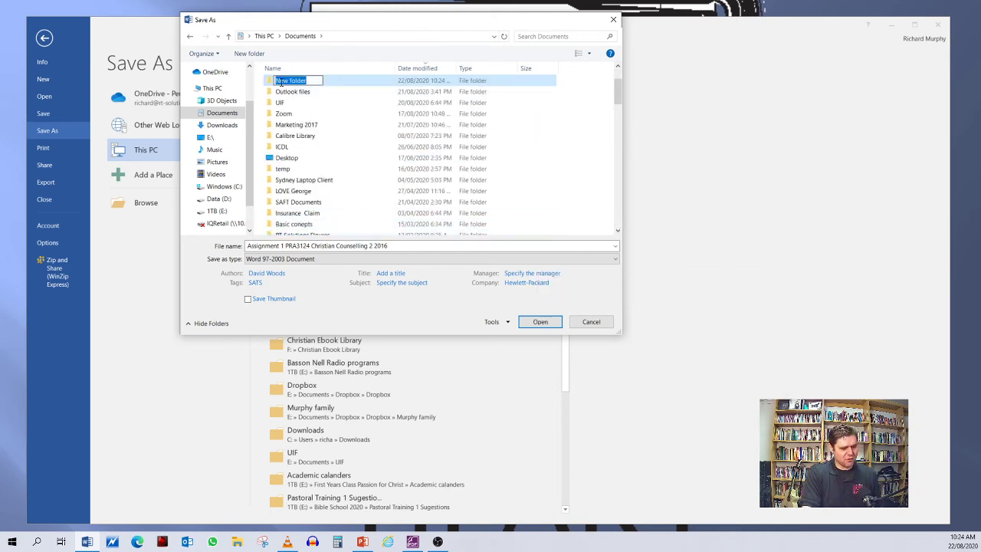
type("Studies")
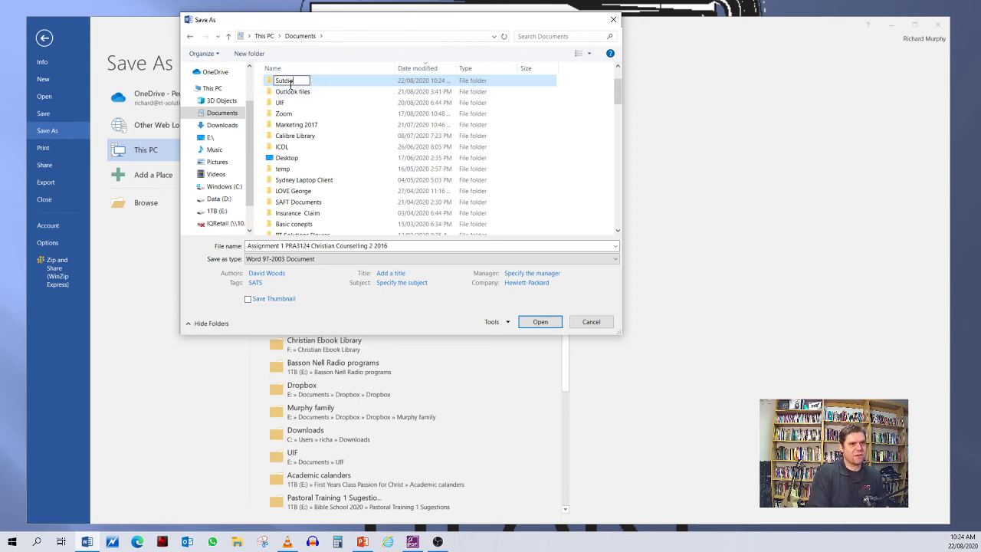
key("BackSpace")
key("BackSpace")
key("BackSpace")
key("BackSpace")
key("BackSpace")
key("BackSpace")
type("tudies")
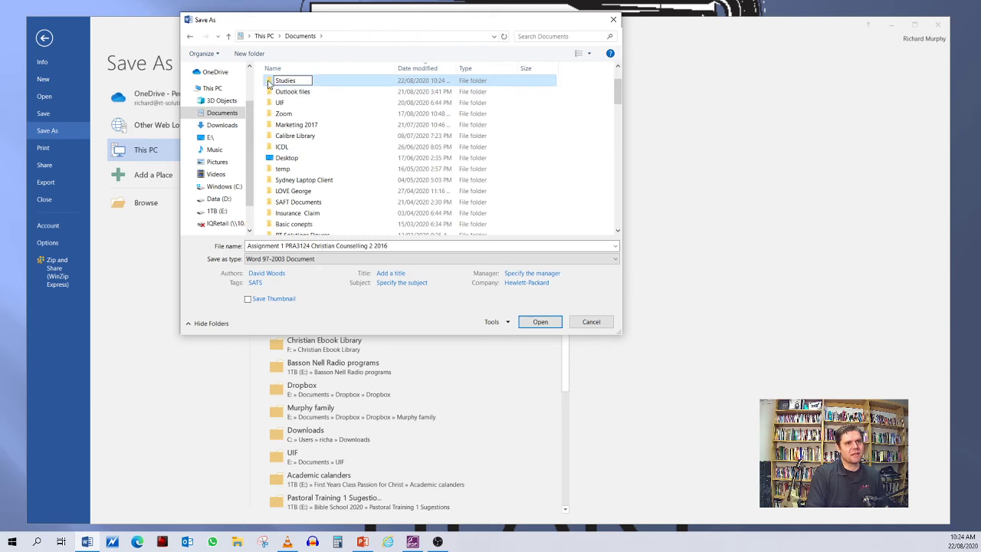
double_click(339, 81)
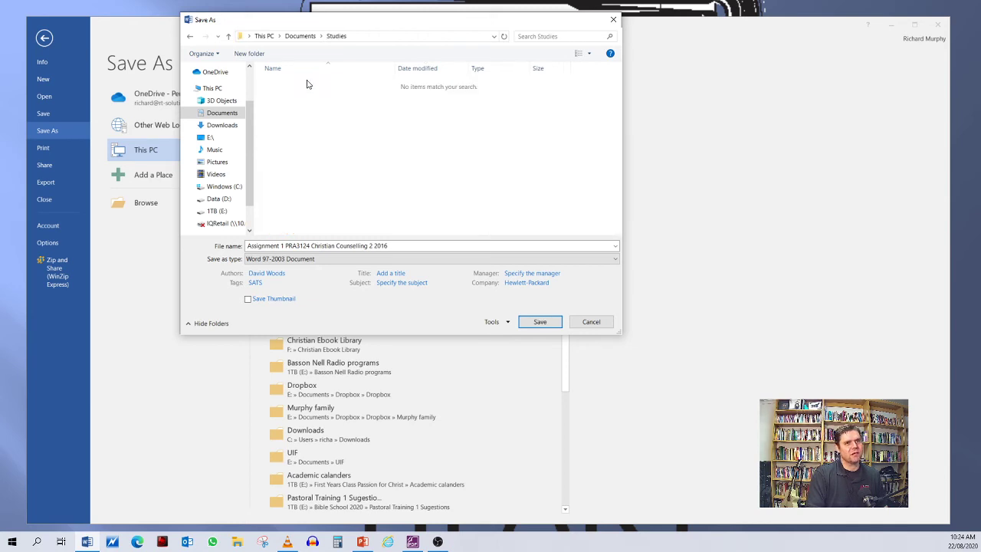
left_click(540, 322)
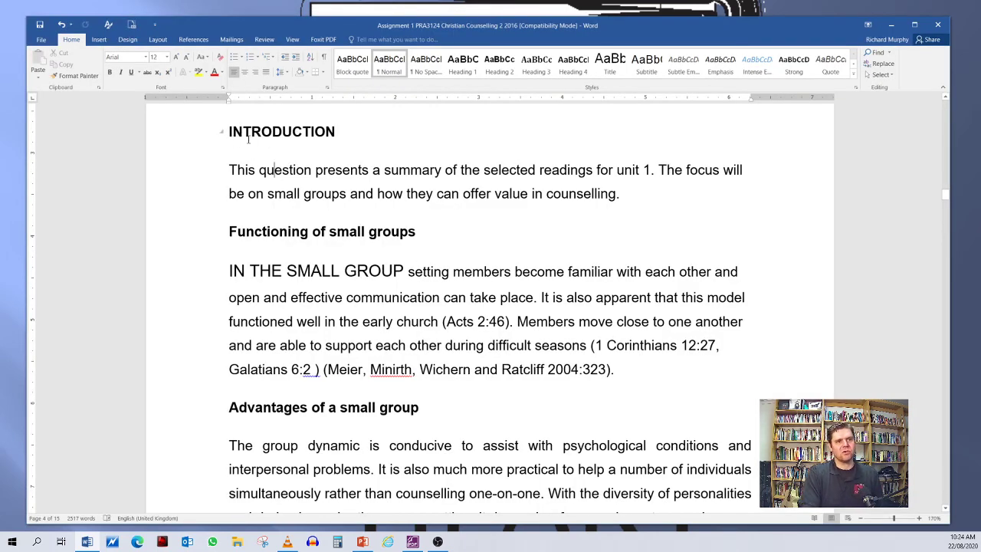
Look over the recent documents list and the templates for new documents, and return to the assignment without opening any
left_click(39, 40)
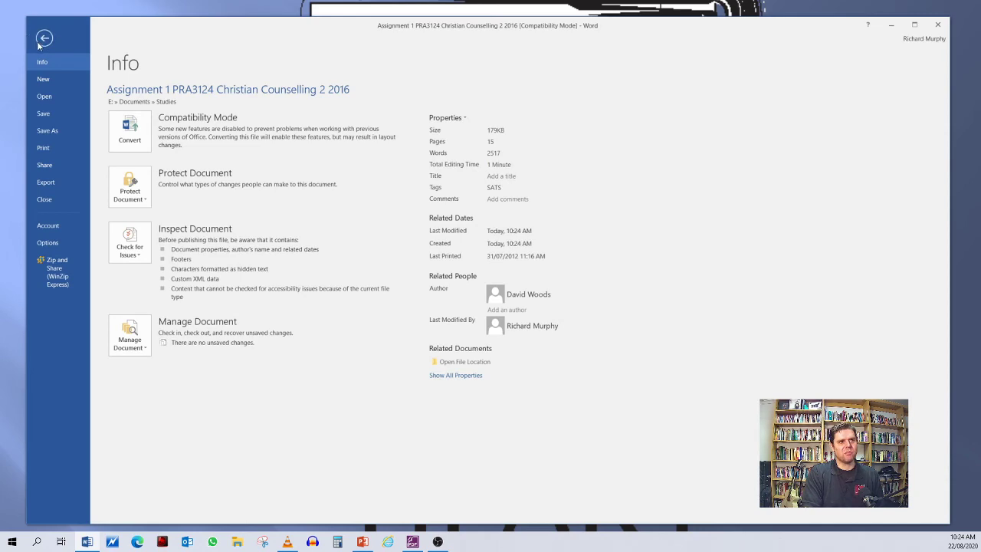
left_click(43, 38)
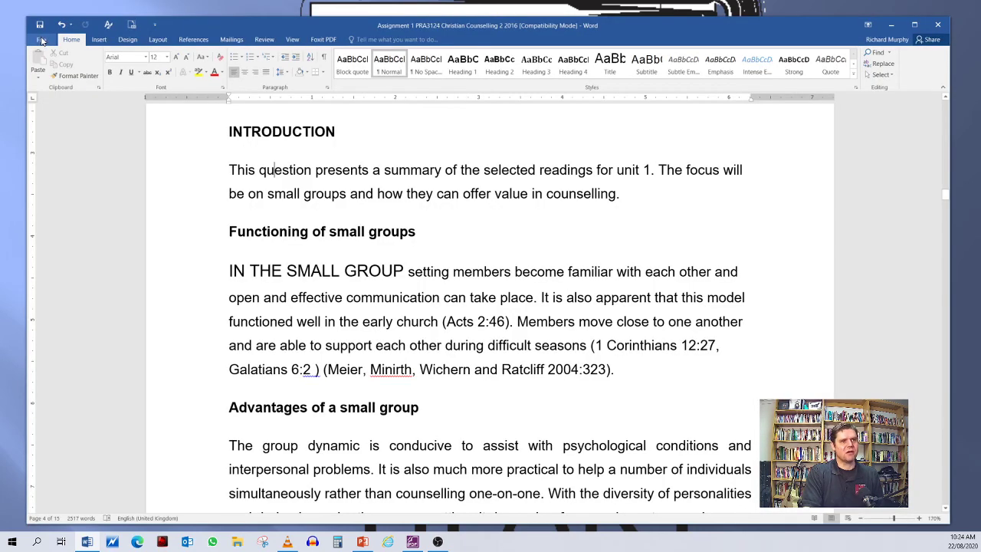
left_click(42, 42)
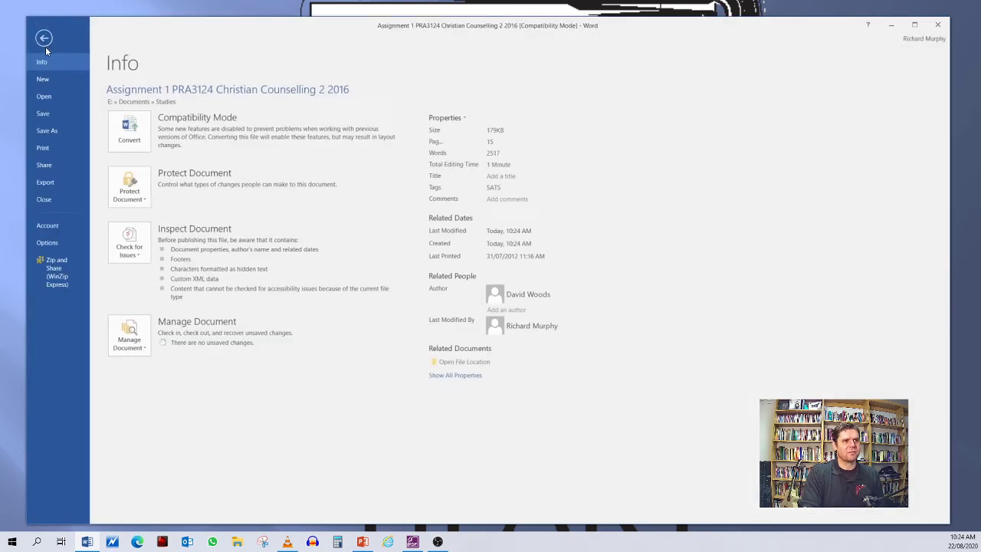
left_click(46, 96)
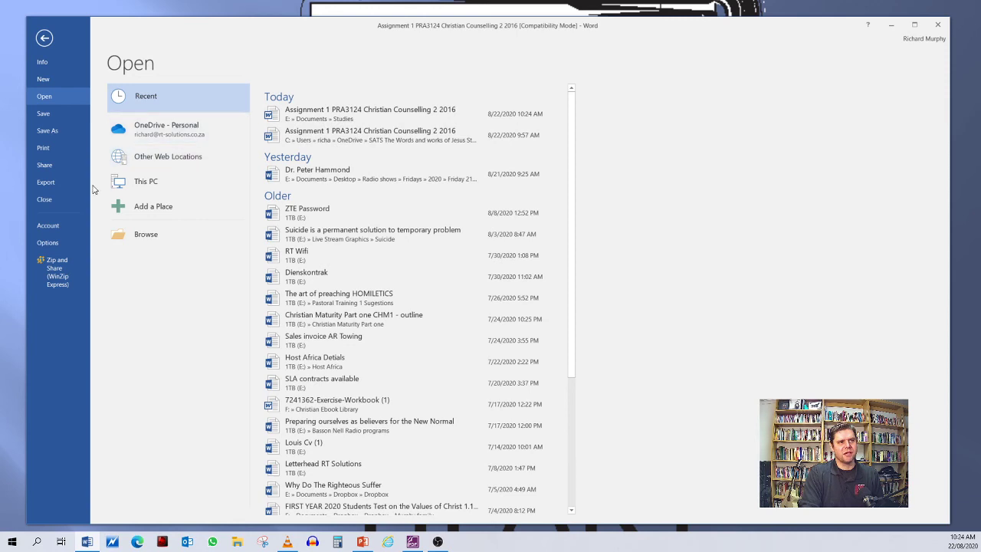
left_click(43, 81)
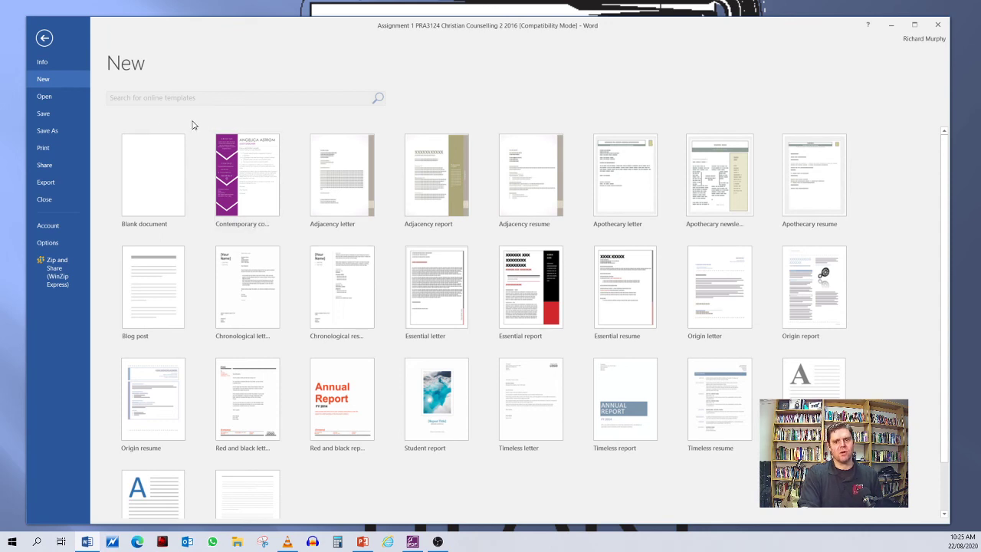
scroll(414, 244, "down", 2)
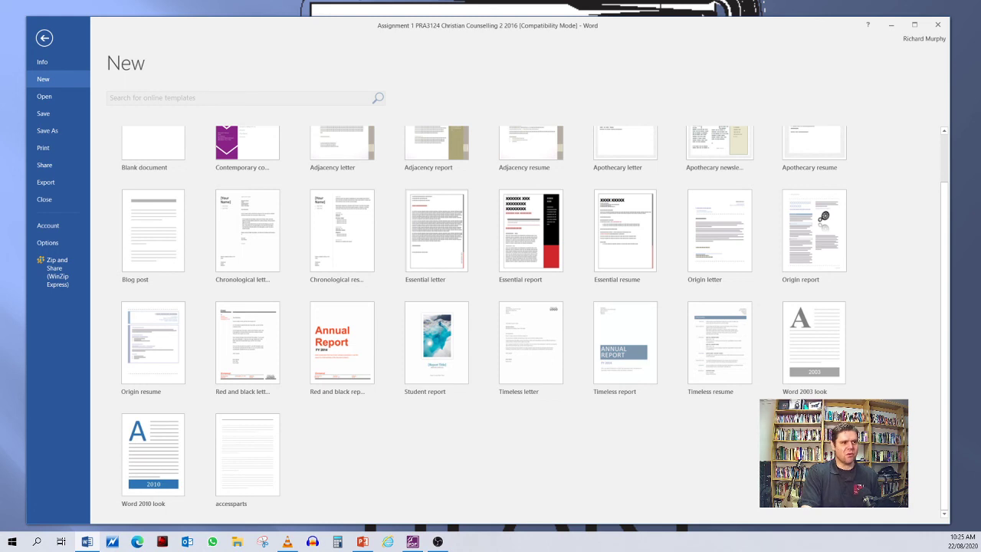
left_click(45, 39)
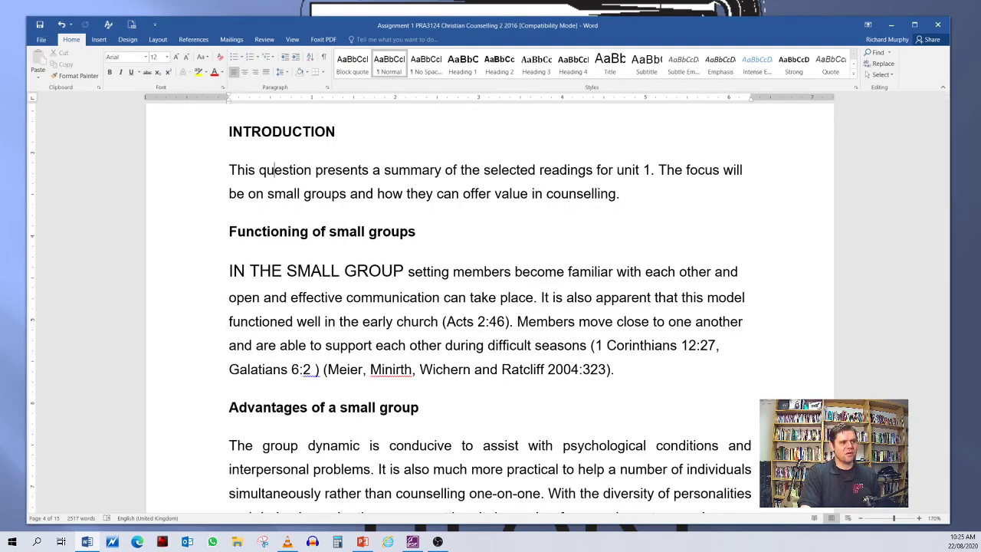